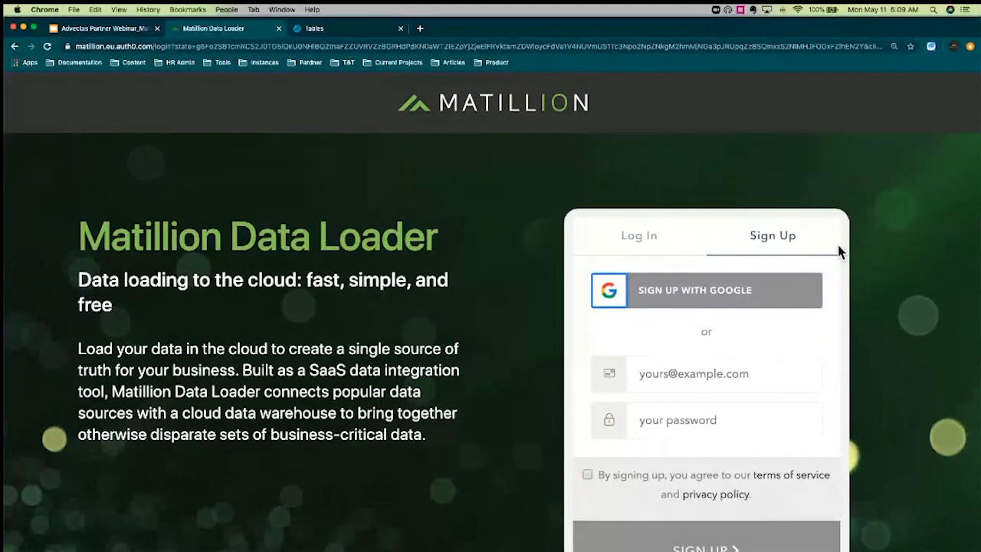
Switch to the Log In form and sign in with the account e-mail and password
click(757, 383)
click(742, 424)
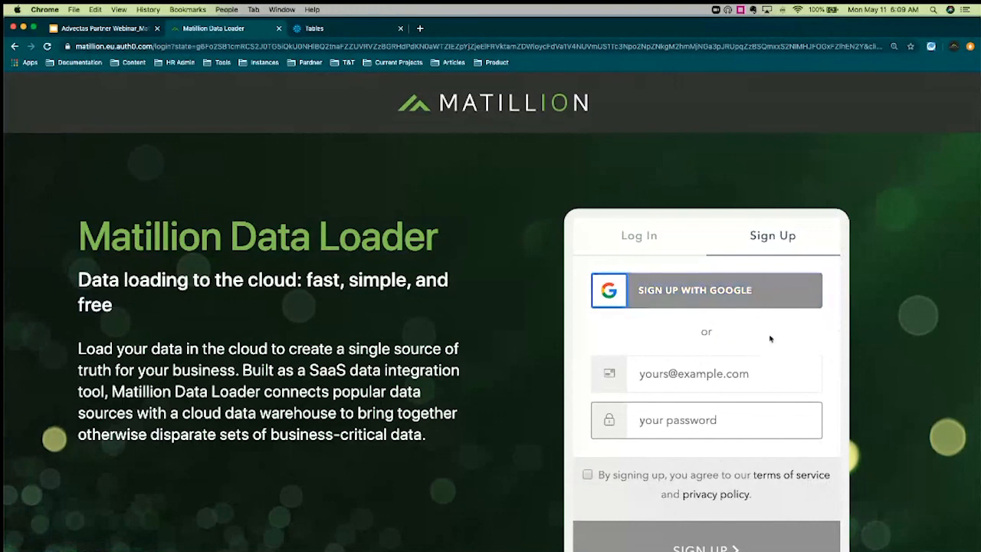
click(655, 242)
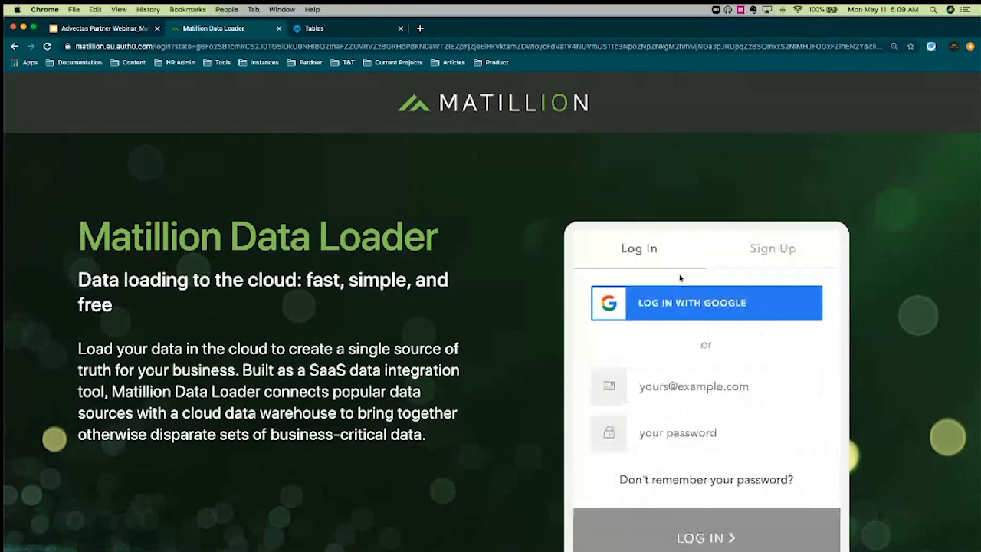
click(722, 393)
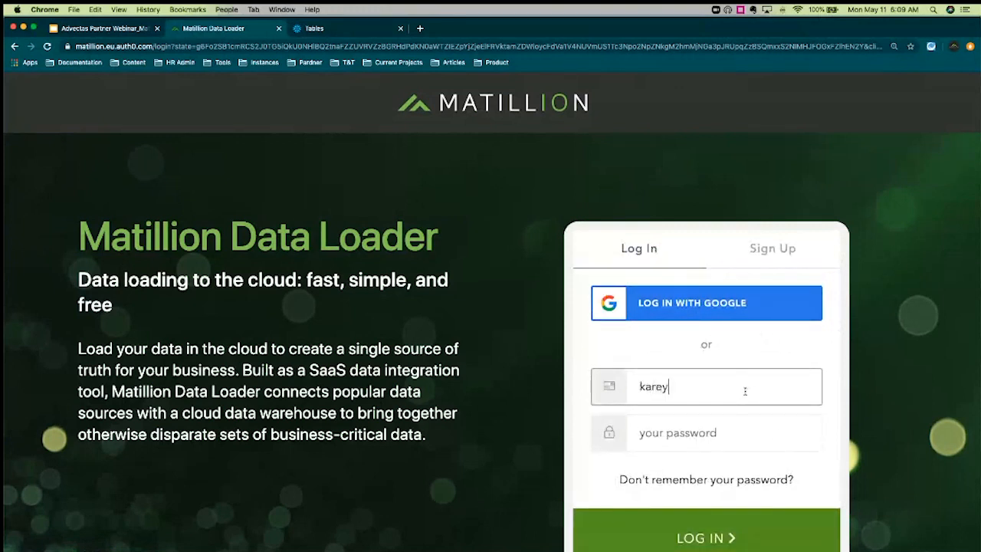
key(Tab)
text(••••••••)
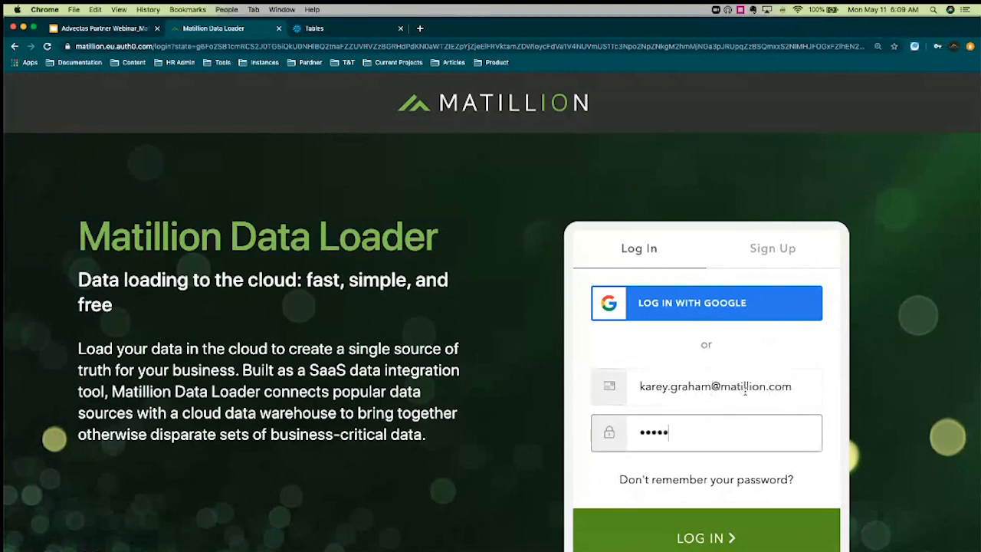
key(Return)
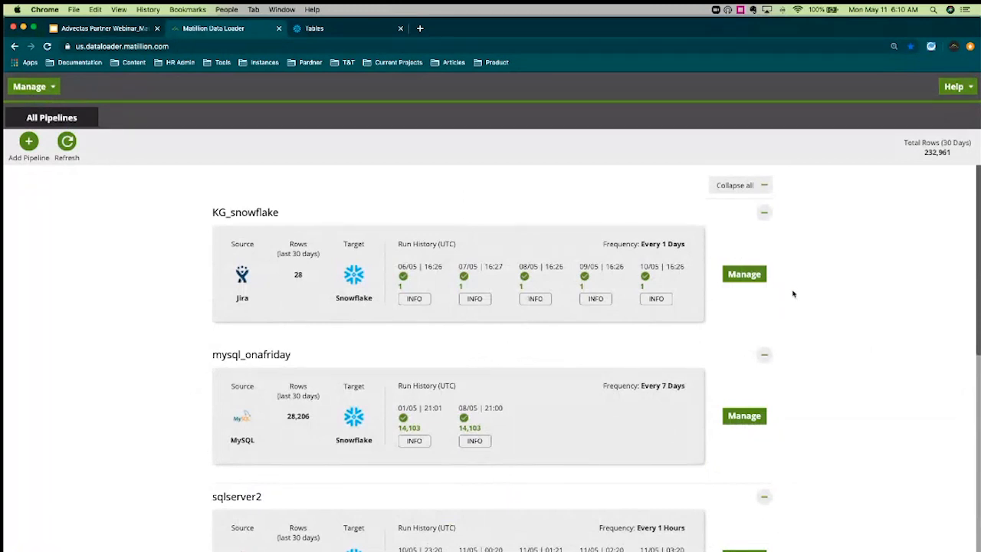
Scroll through the All Pipelines list to review KG_snowflake, mysql_onafriday and sqlserver2
scroll(848, 324, down, 1)
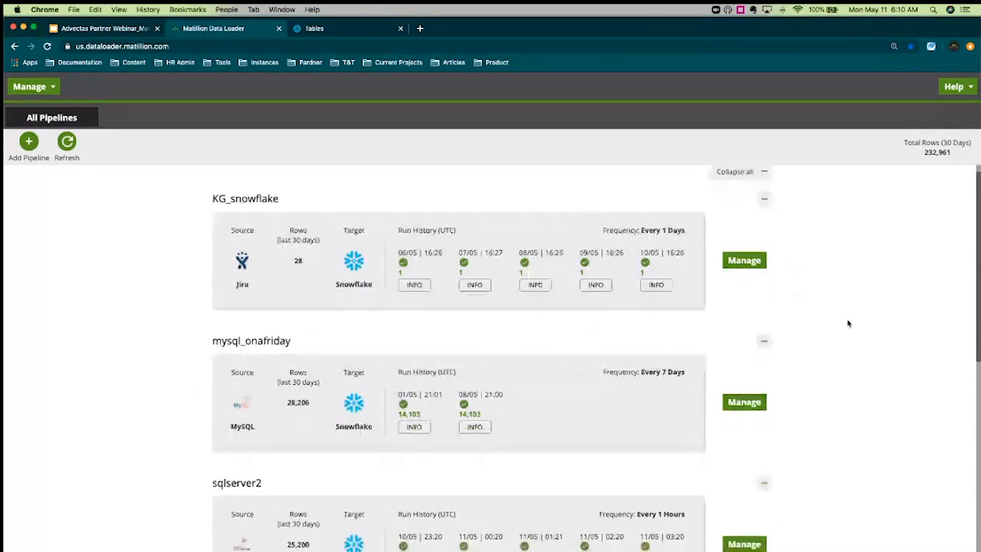
scroll(847, 324, down, 5)
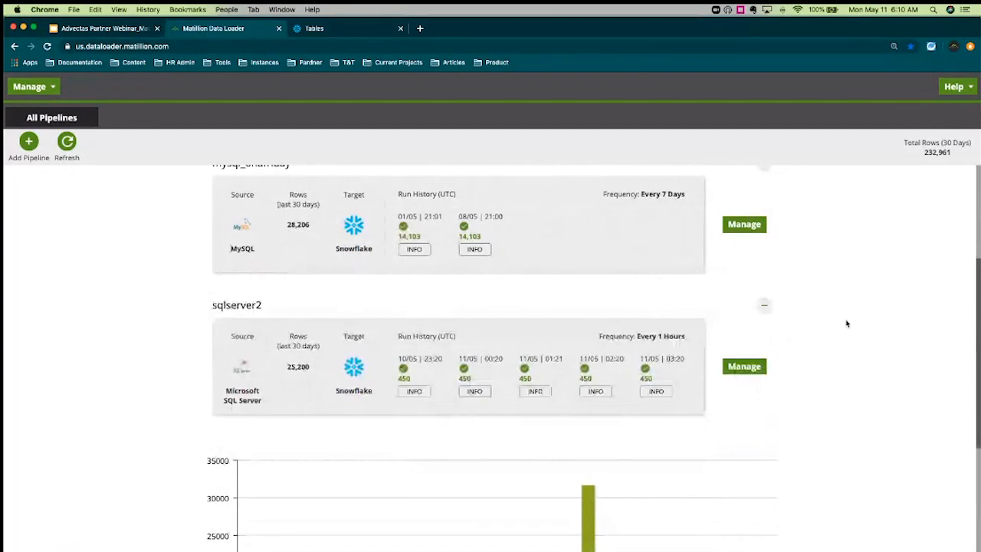
scroll(846, 322, up, 4)
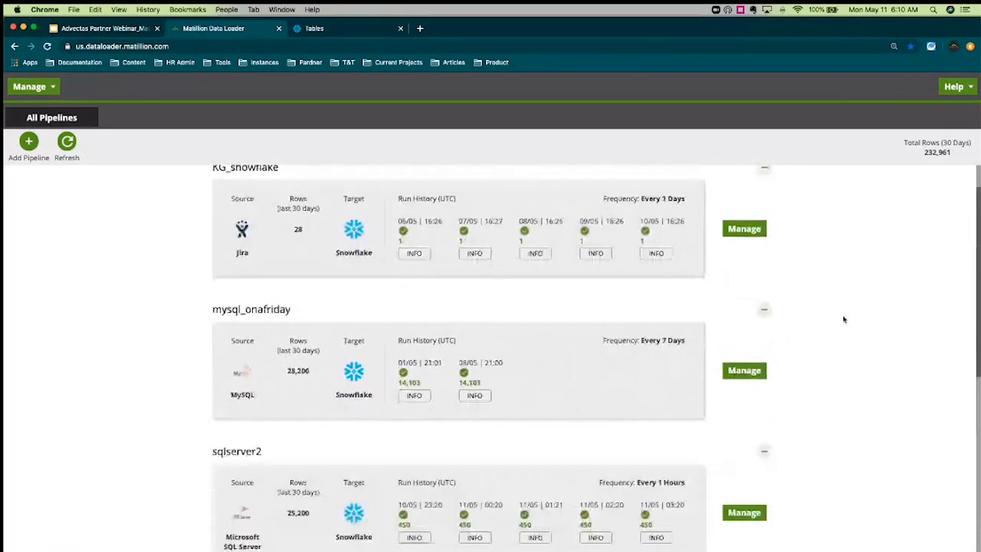
scroll(843, 319, up, 1)
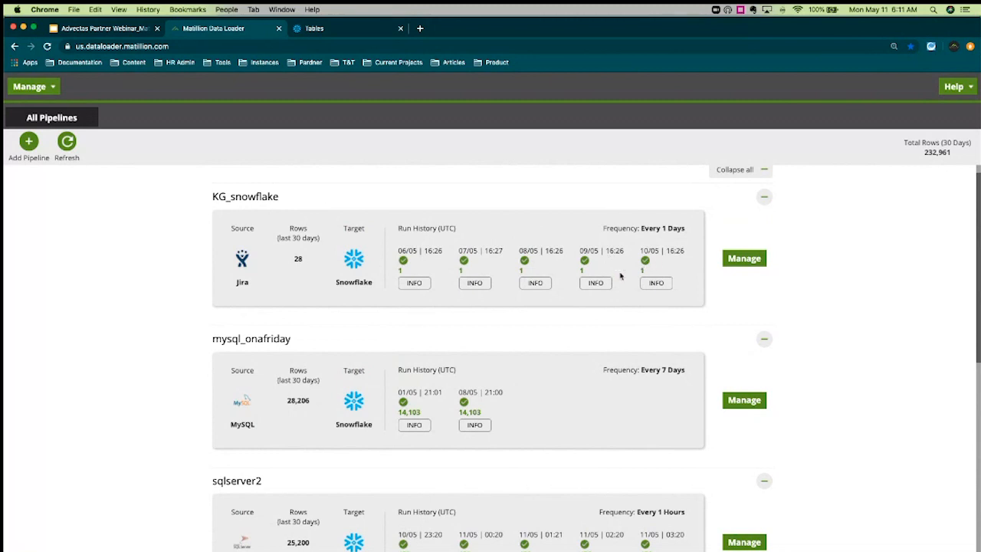
click(423, 286)
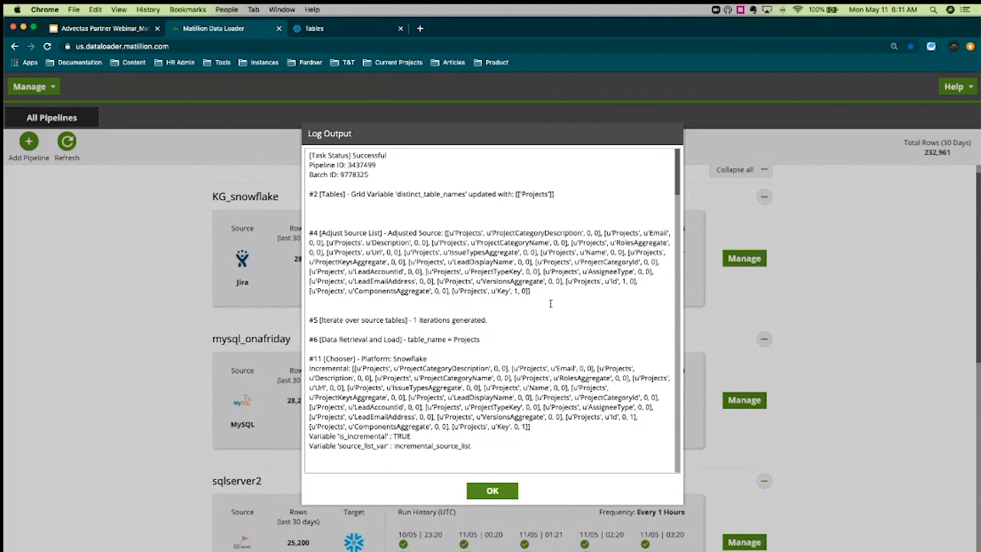
click(492, 491)
scroll(779, 320, up, 1)
scroll(779, 319, down, 10)
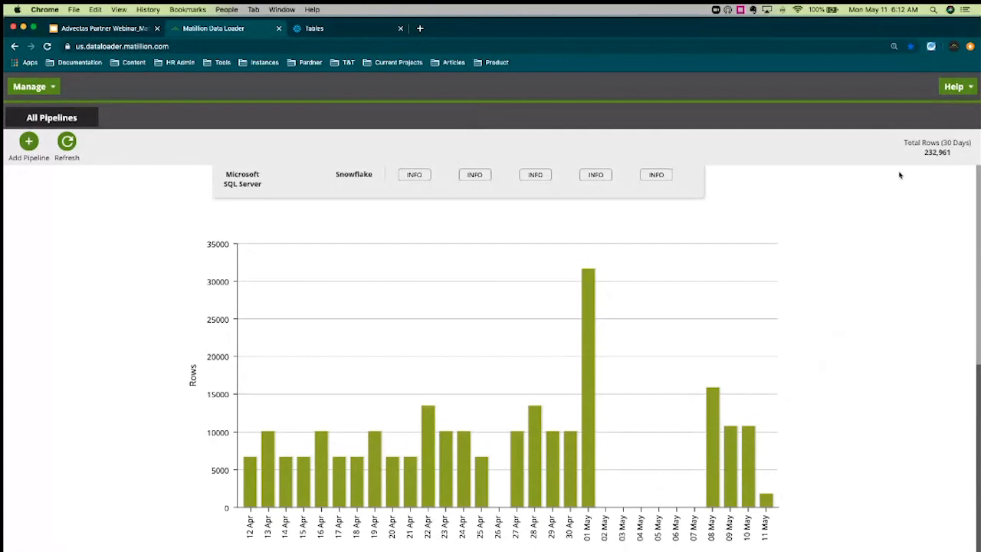
drag(907, 142, 967, 144)
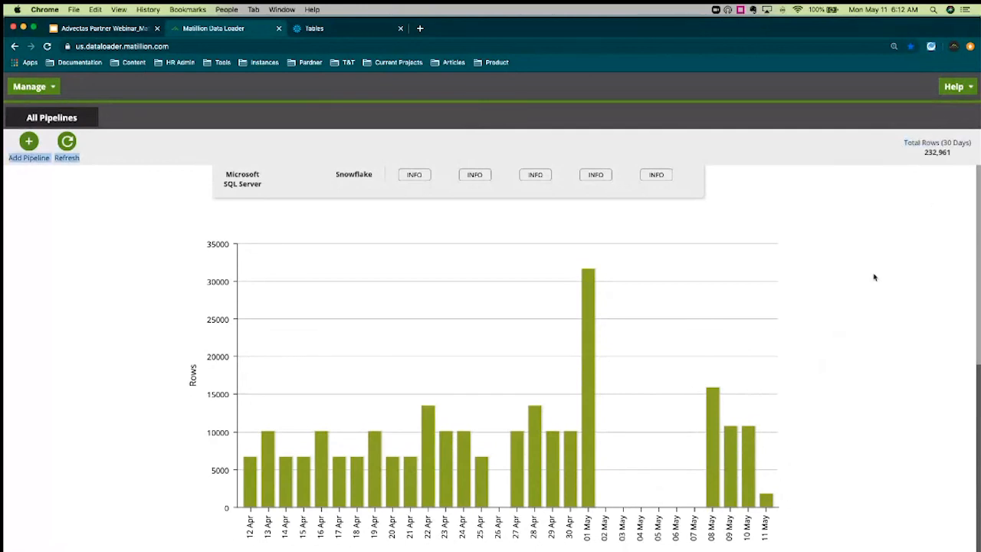
scroll(873, 277, up, 5)
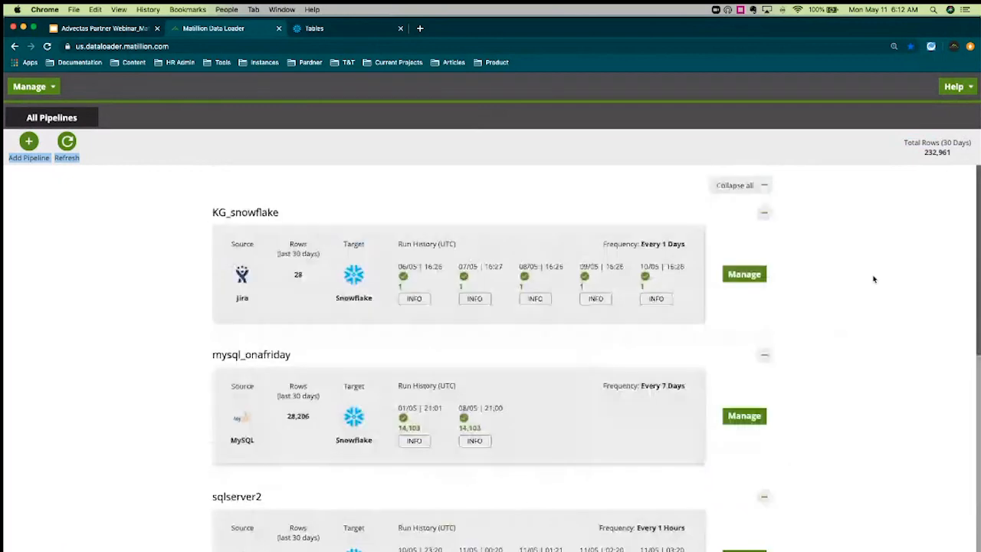
click(873, 279)
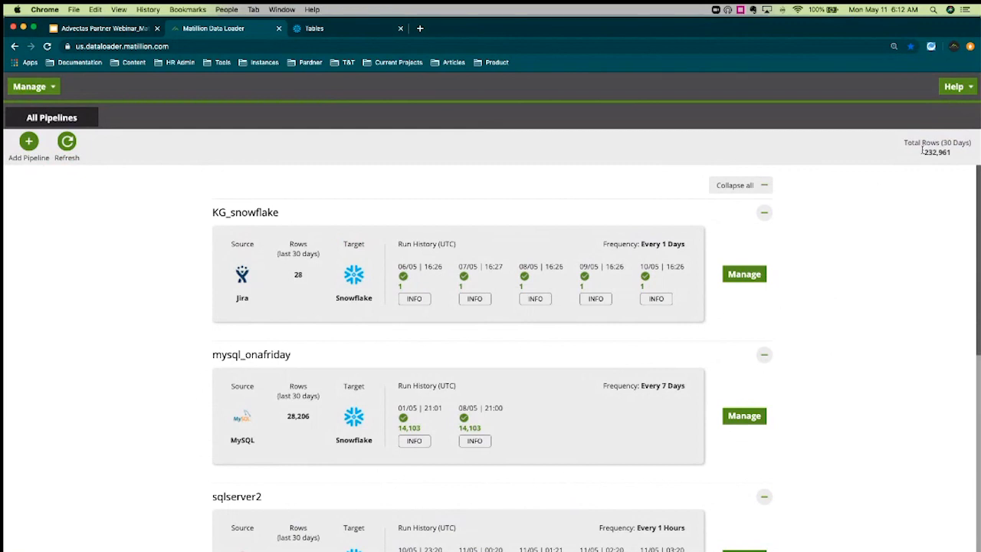
click(959, 89)
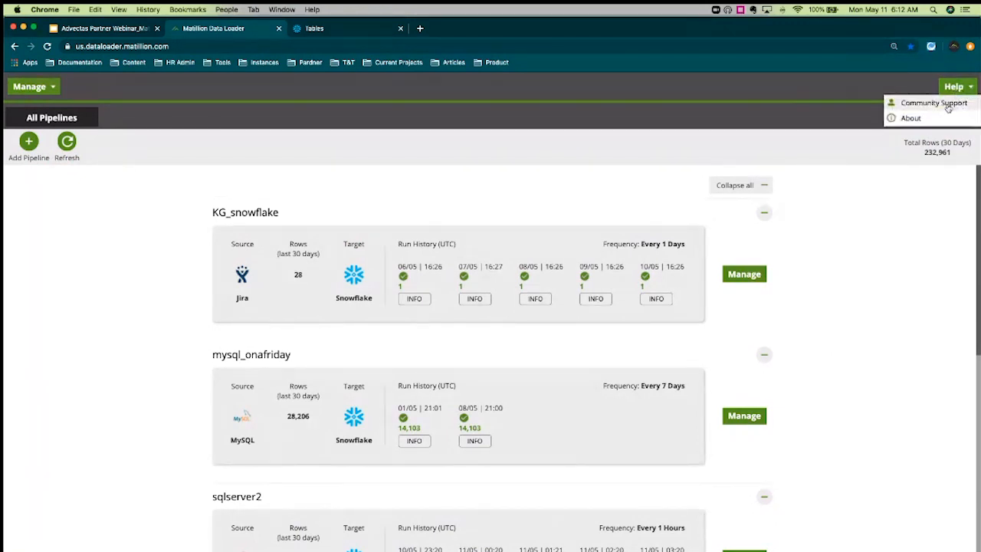
click(893, 226)
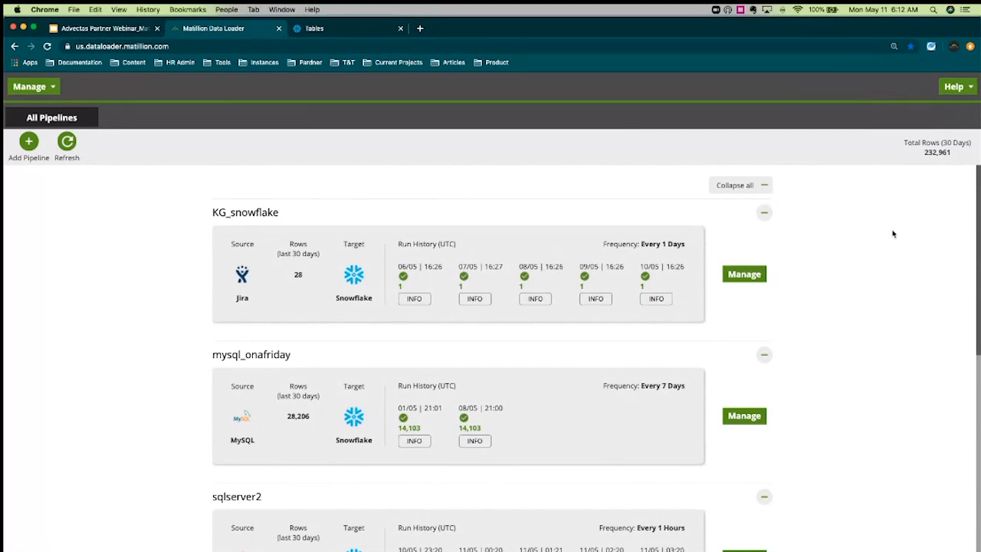
click(38, 88)
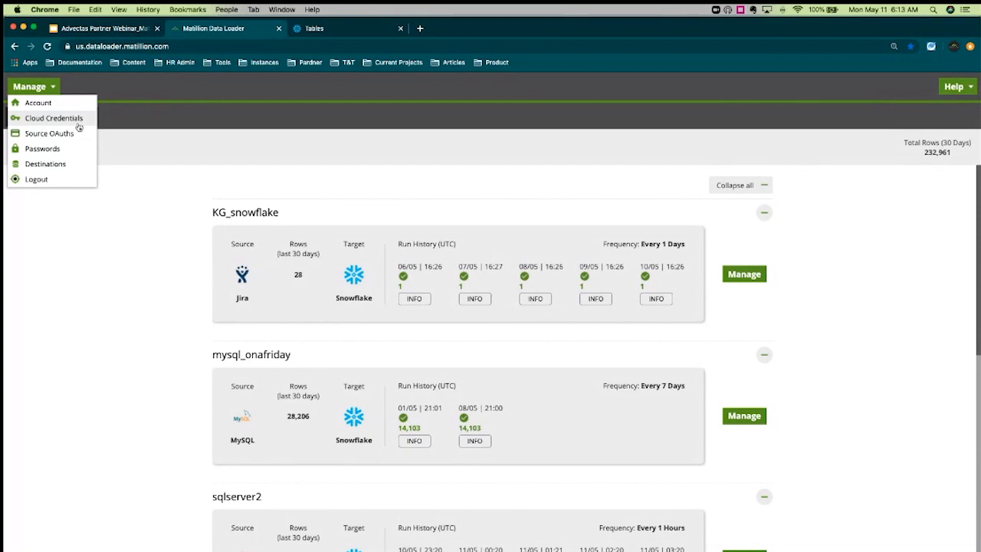
click(128, 201)
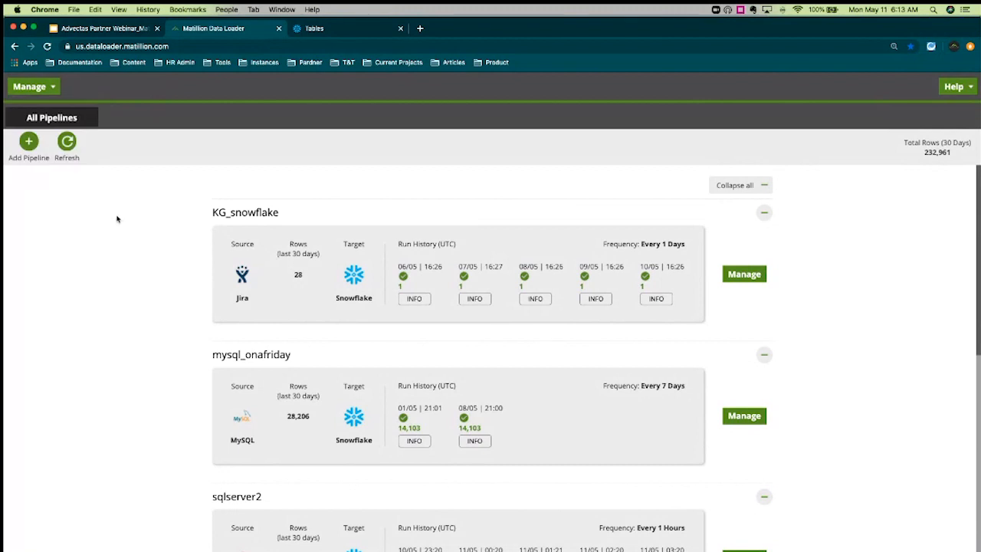
Start a new pipeline and browse the list of available sources
click(28, 145)
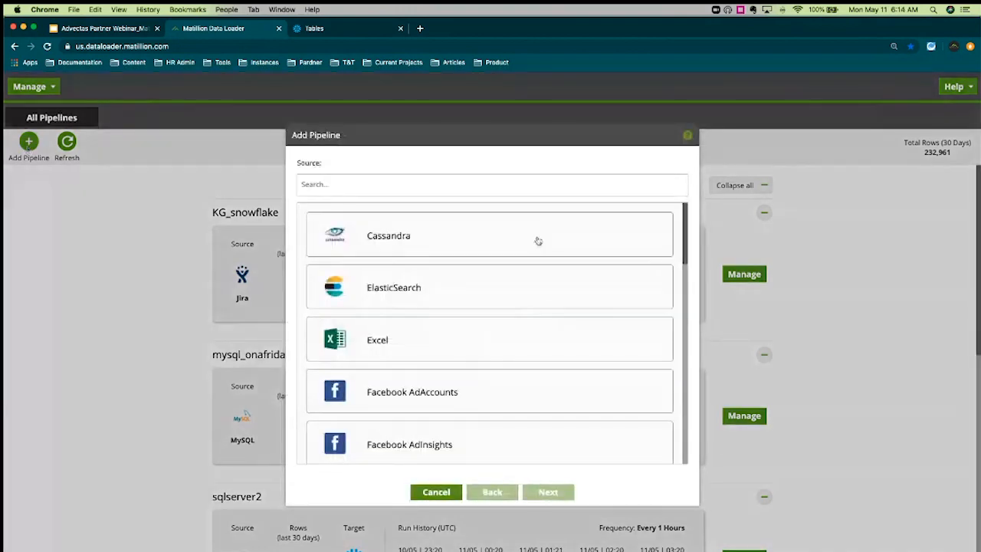
scroll(553, 282, down, 1)
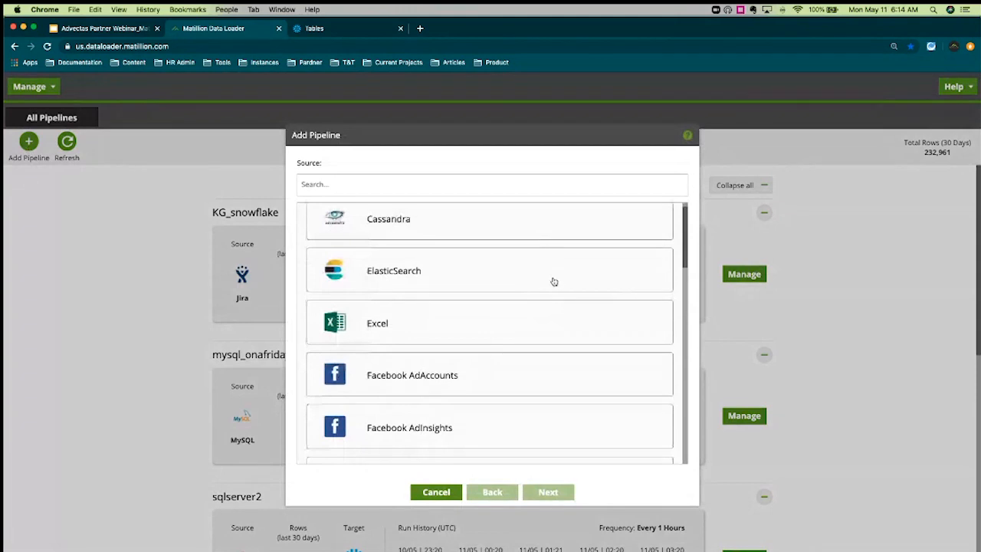
scroll(553, 282, down, 10)
scroll(557, 277, up, 5)
scroll(557, 277, up, 5)
scroll(555, 278, up, 1)
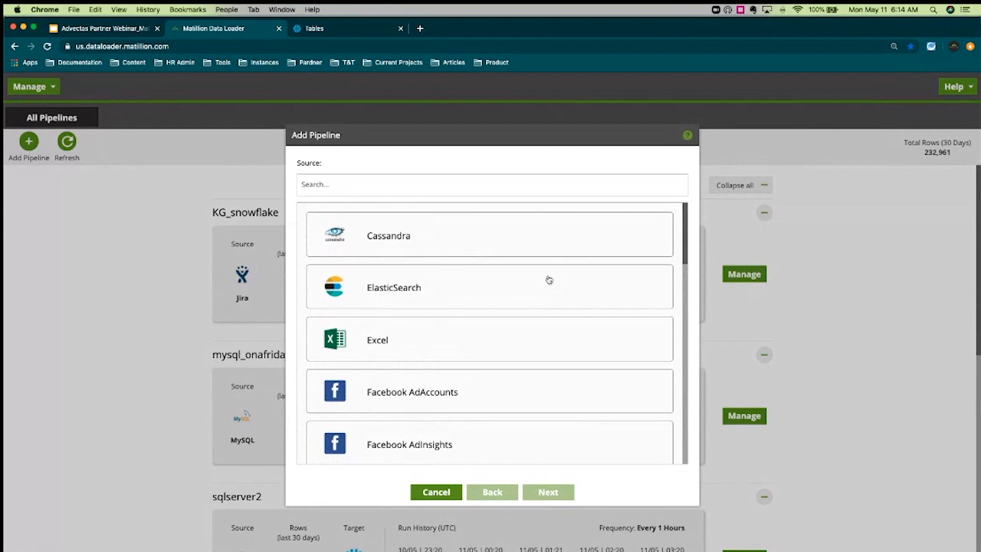
Choose Microsoft SQL Server as the source, then check Snowflake's DEMO_DB tables
scroll(547, 280, down, 1)
scroll(548, 280, down, 2)
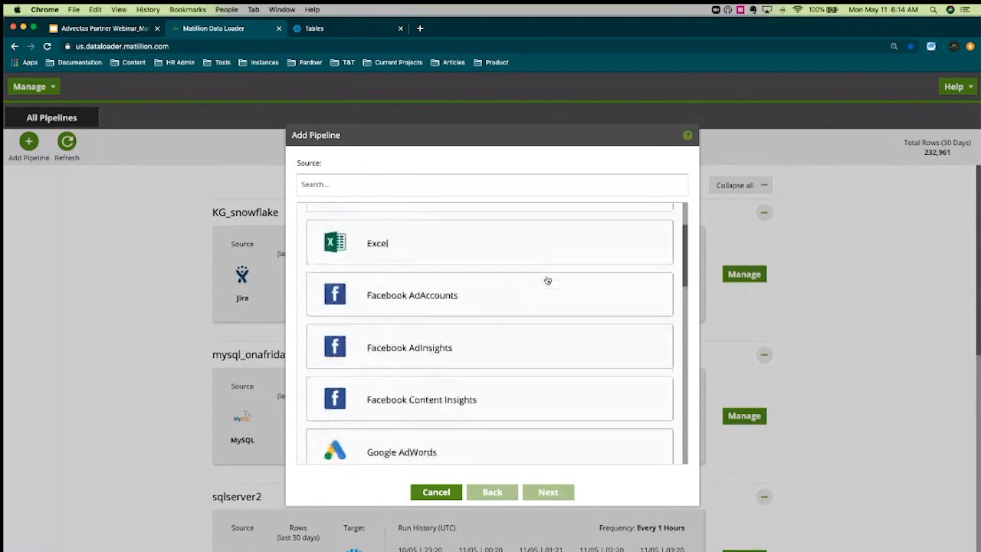
scroll(547, 280, down, 3)
scroll(555, 283, down, 4)
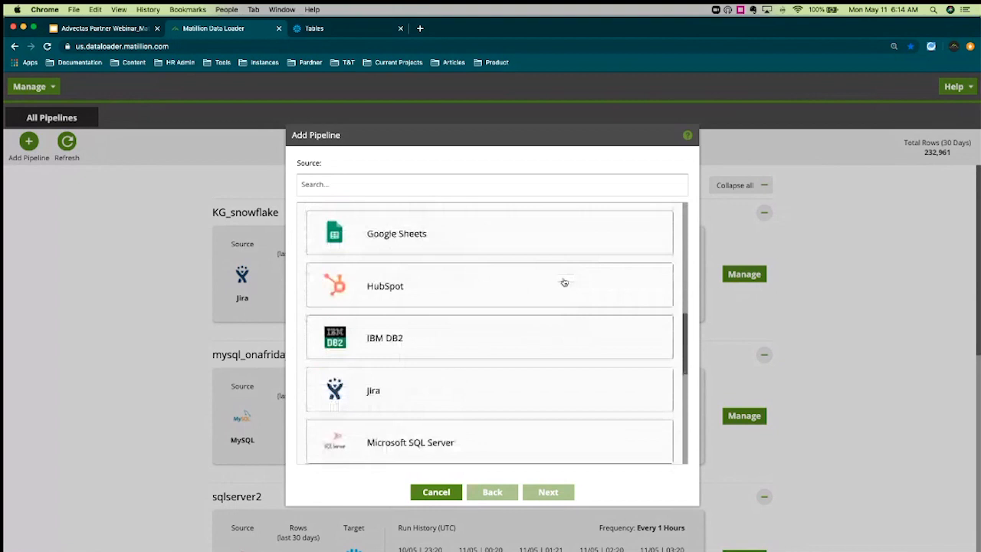
scroll(564, 283, down, 4)
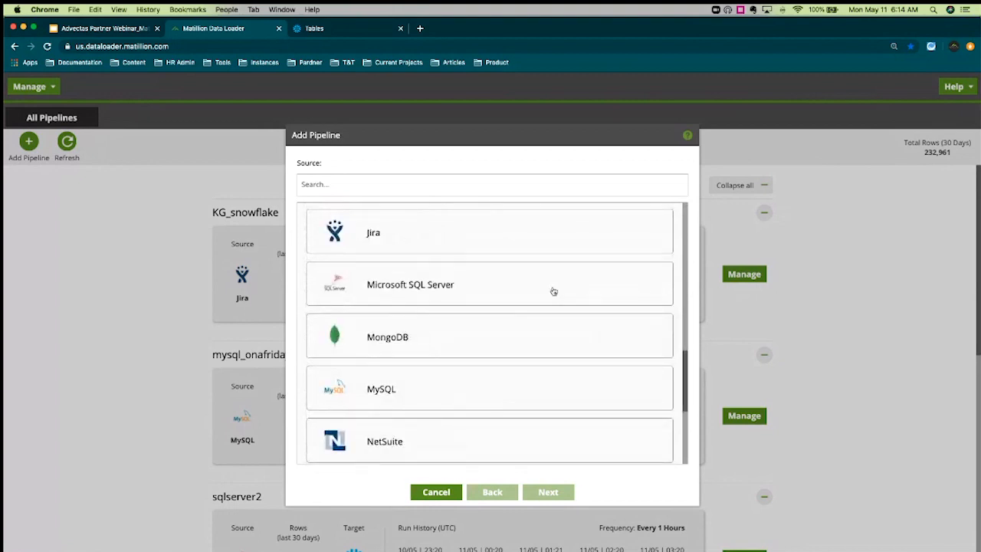
click(554, 291)
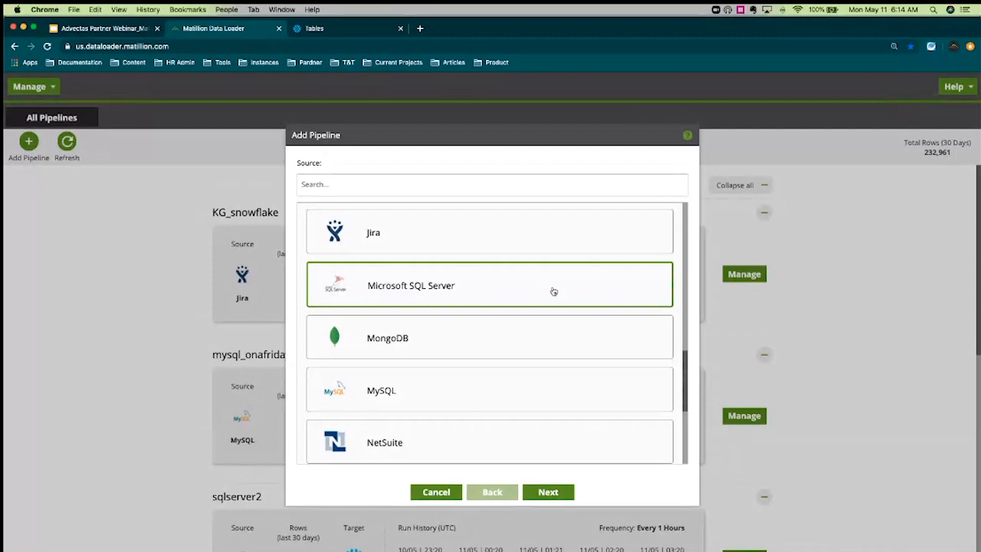
click(315, 32)
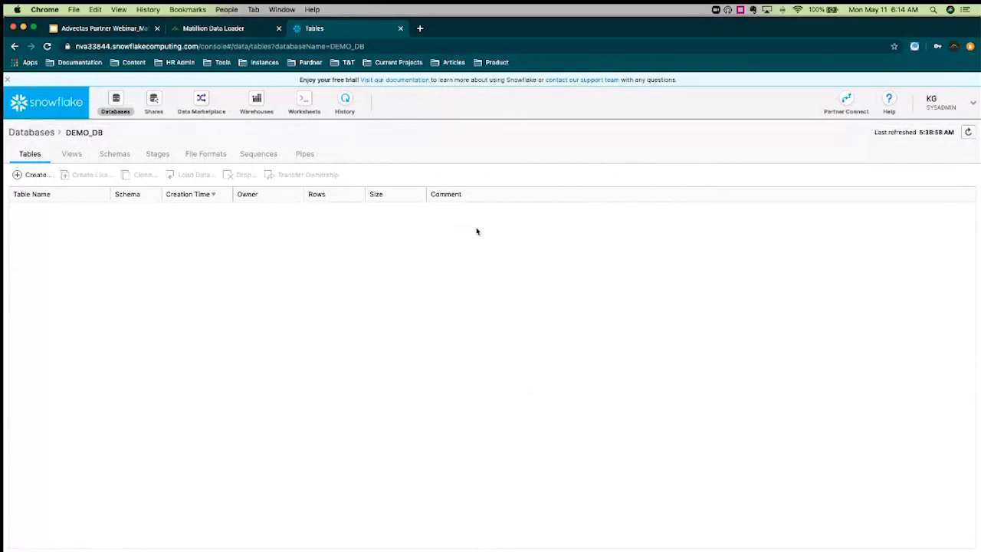
Return from the empty DEMO_DB tables page to the Matillion pipeline setup
click(245, 30)
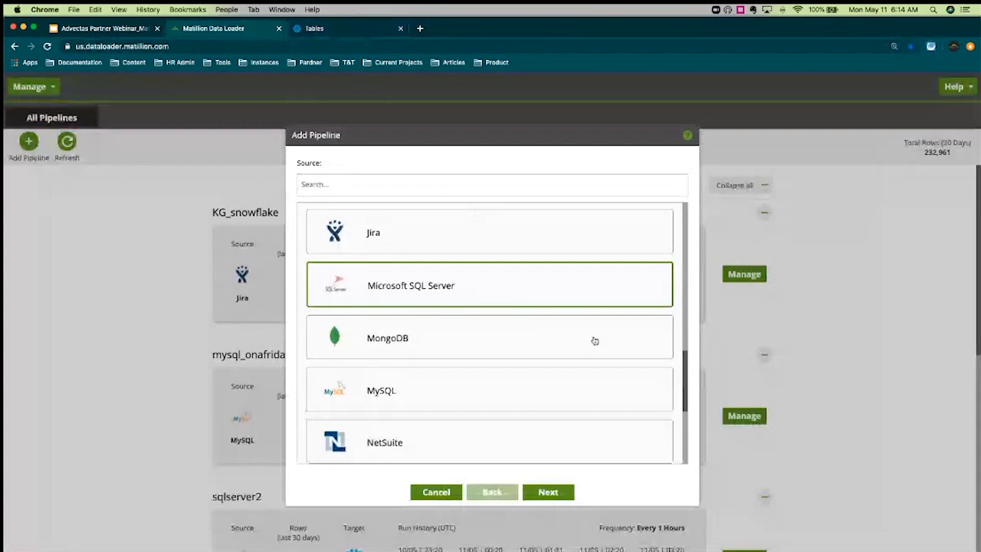
Advance the SQL Server pipeline to the destination warehouse choice
scroll(537, 306, up, 1)
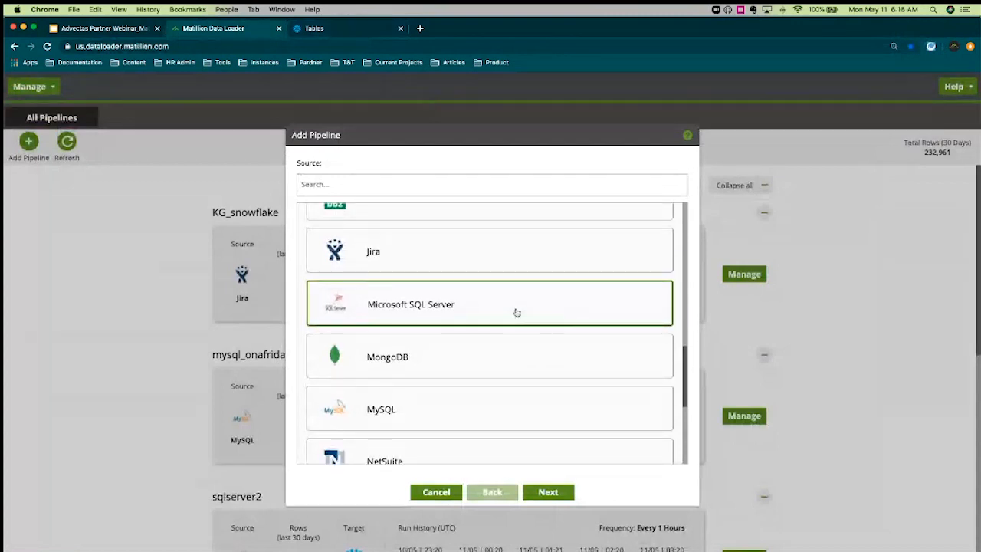
click(558, 497)
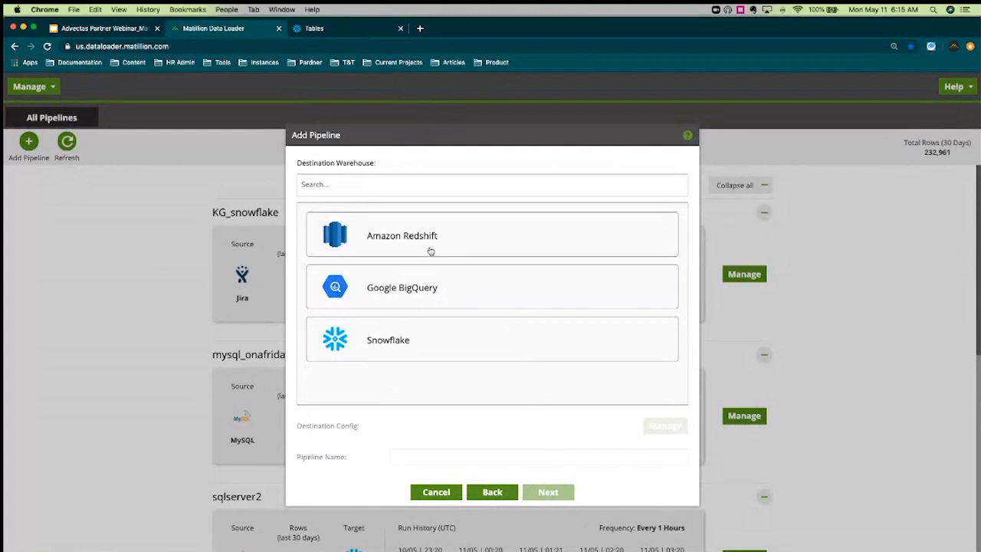
Select Snowflake as destination, review the existing configs, and open managed destinations
click(463, 348)
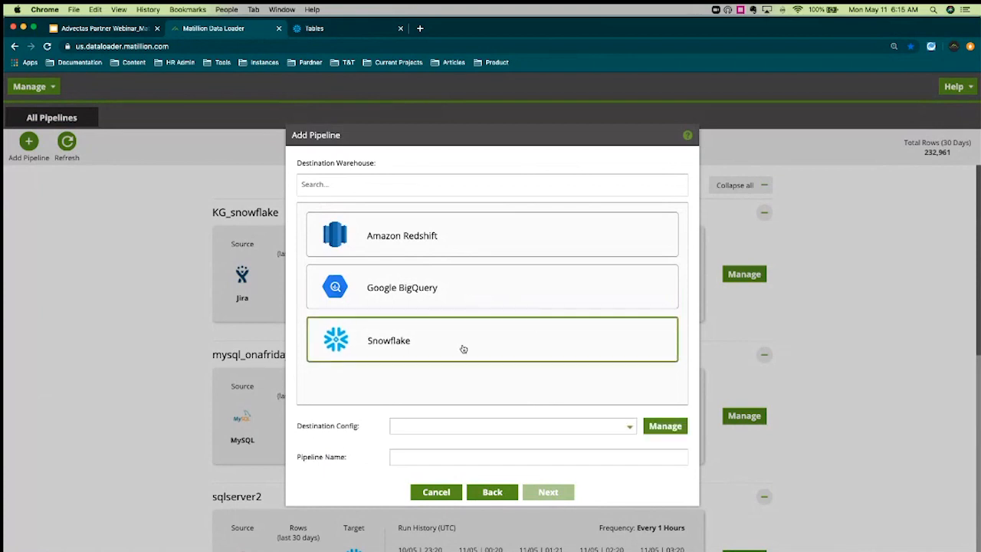
click(632, 427)
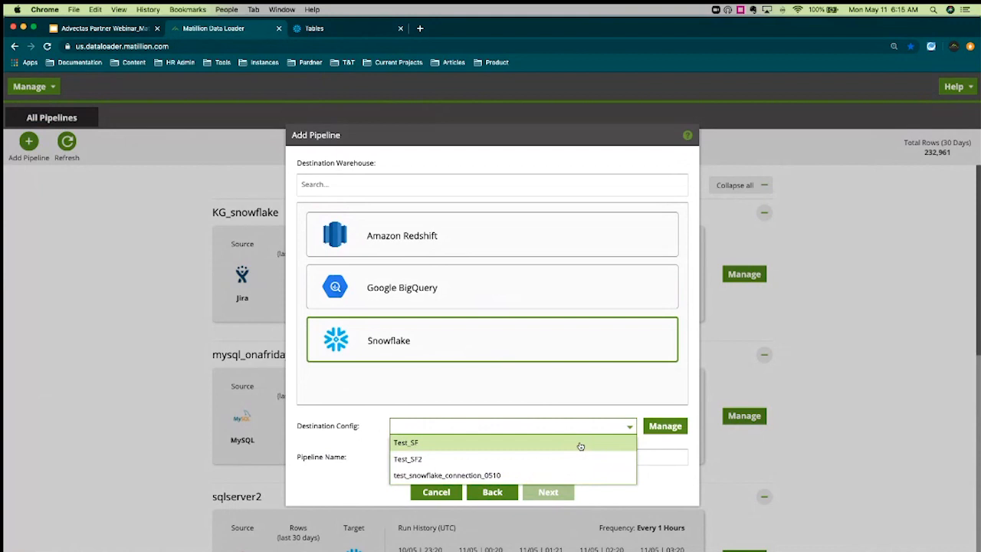
click(625, 404)
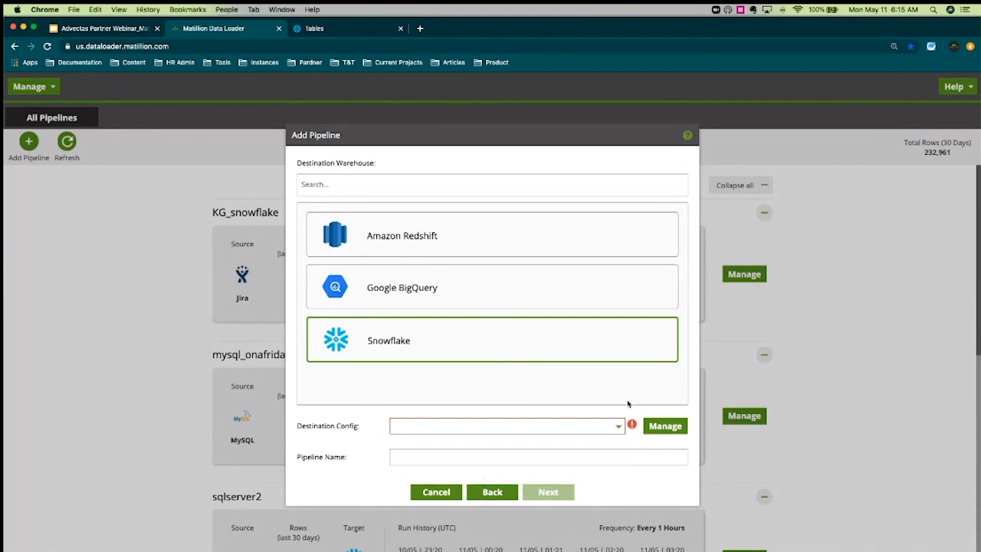
click(661, 431)
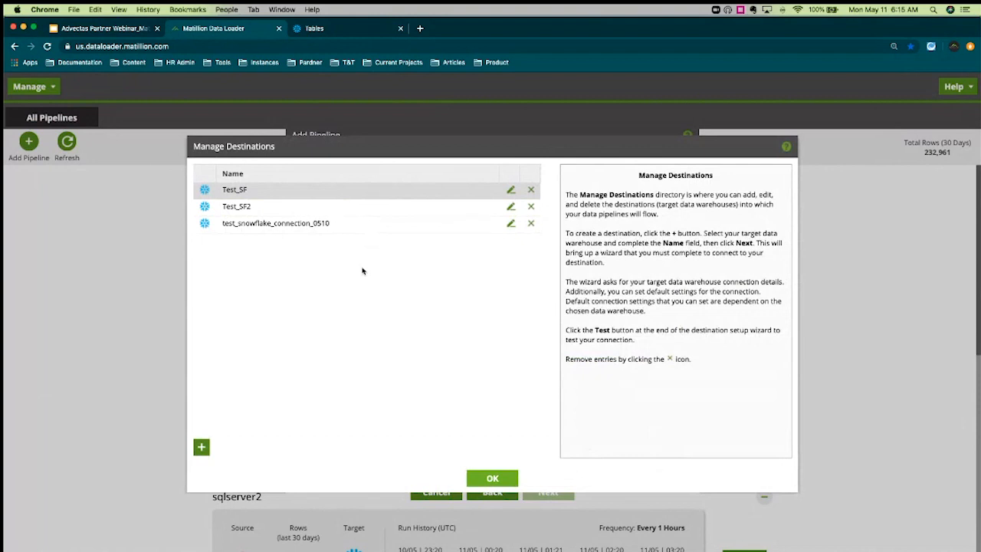
Create a destination named monday_webinar_SF_connection and proceed to its Snowflake Connection step
click(201, 448)
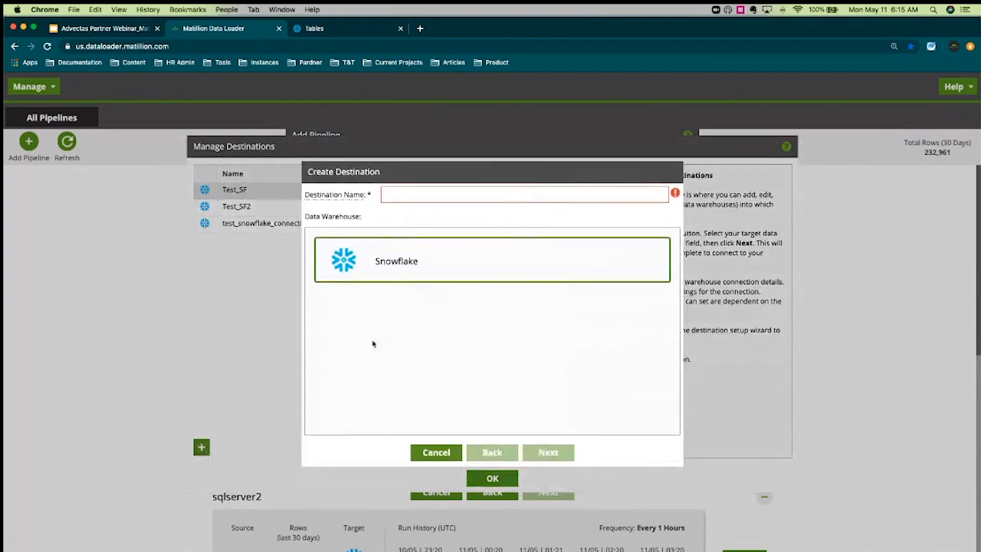
click(450, 193)
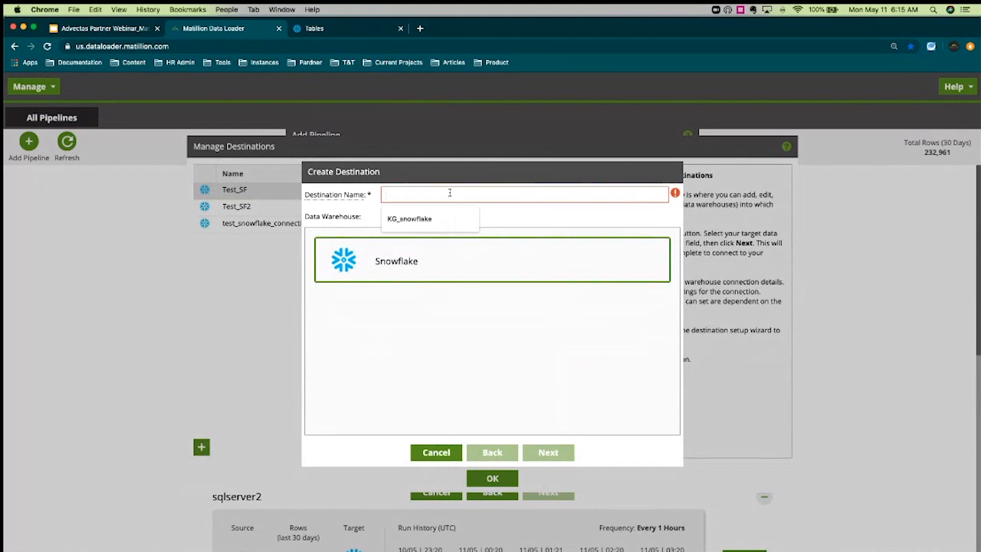
text(mond)
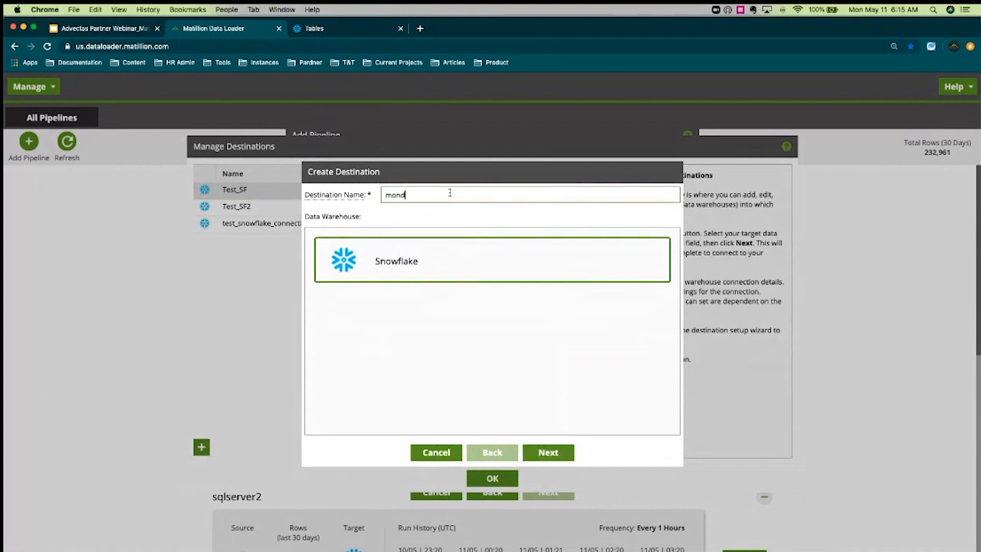
text(ay_webinar_SF_connection)
click(548, 454)
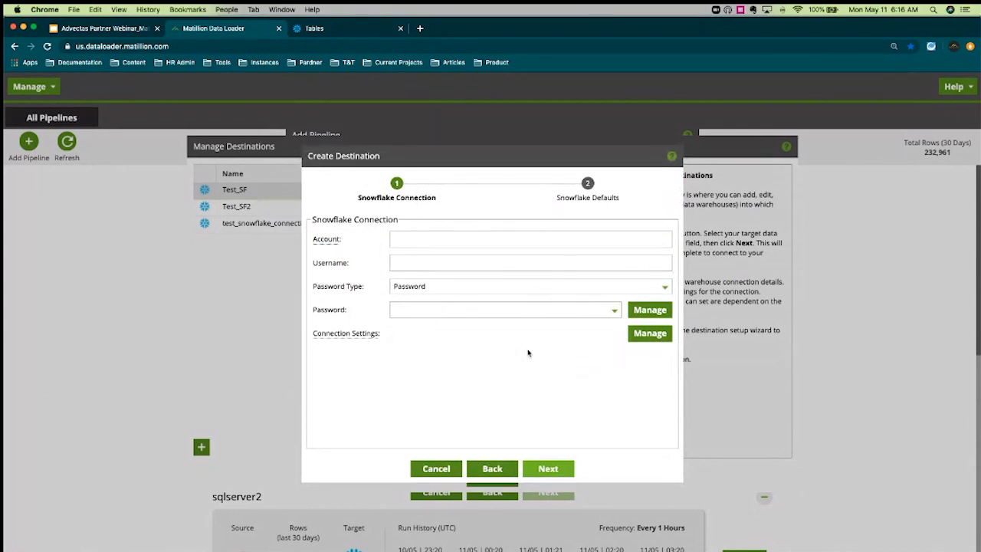
Copy the account identifier from Snowflake and paste it into the Account field
click(320, 33)
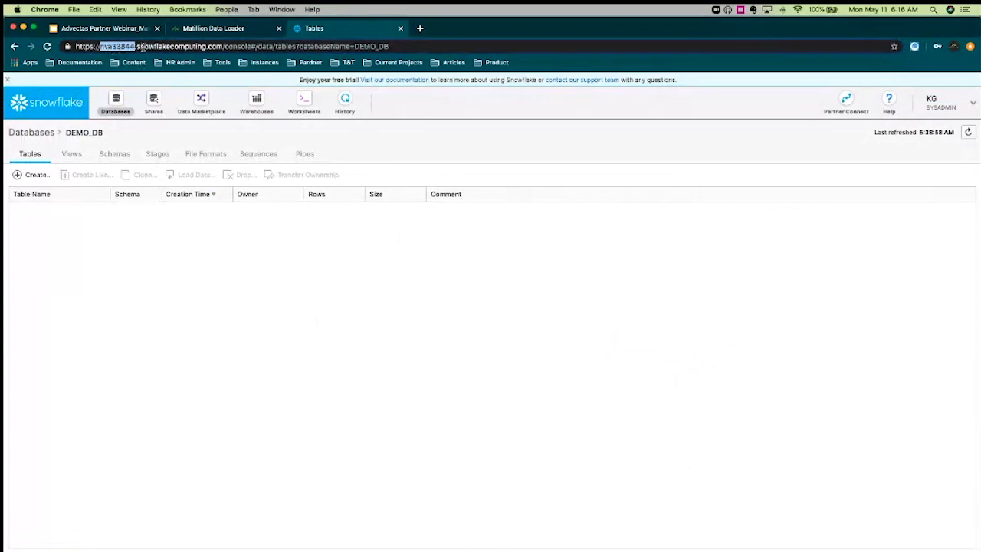
click(212, 29)
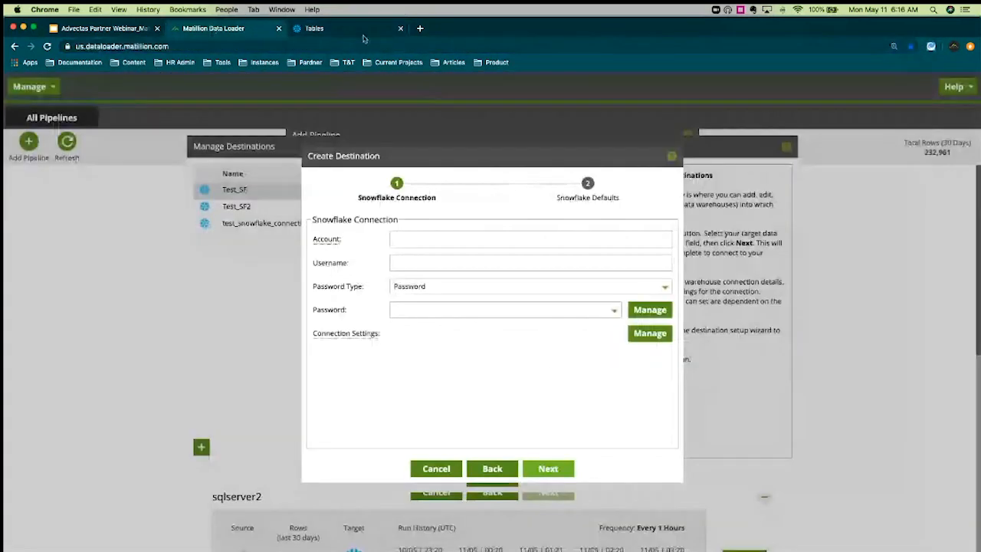
click(364, 32)
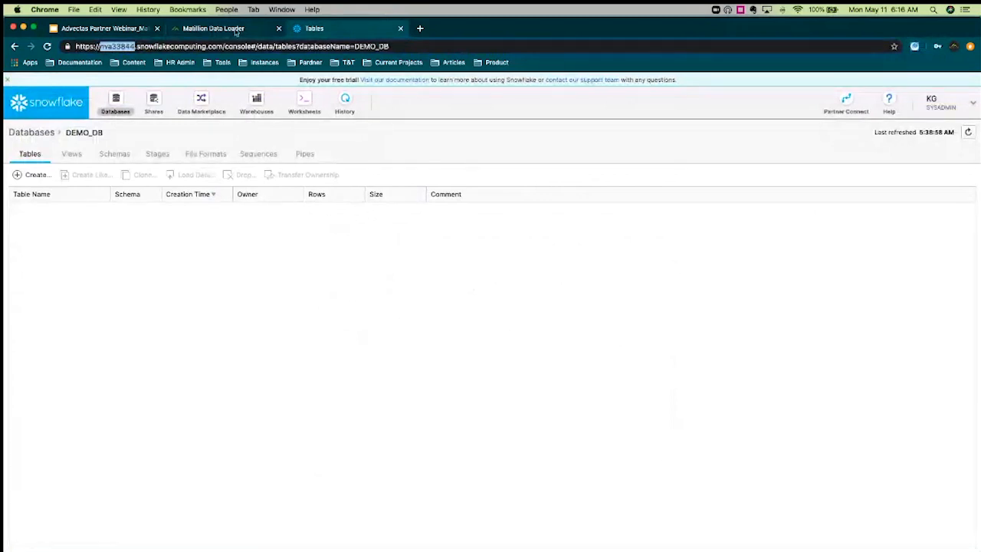
click(223, 29)
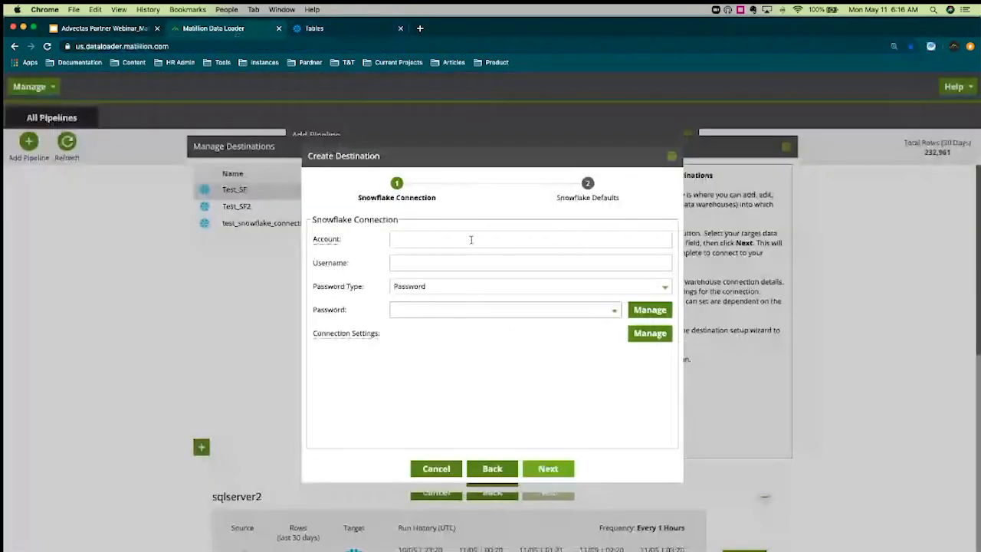
click(471, 240)
key(super+v)
Enter the Snowflake username and bring up the stored passwords list
click(516, 261)
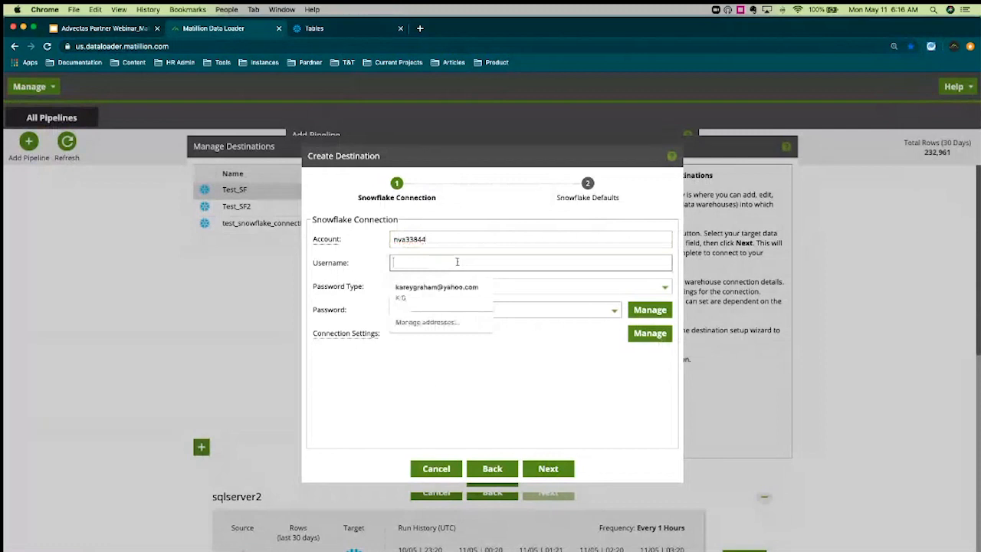
text(kg)
click(506, 382)
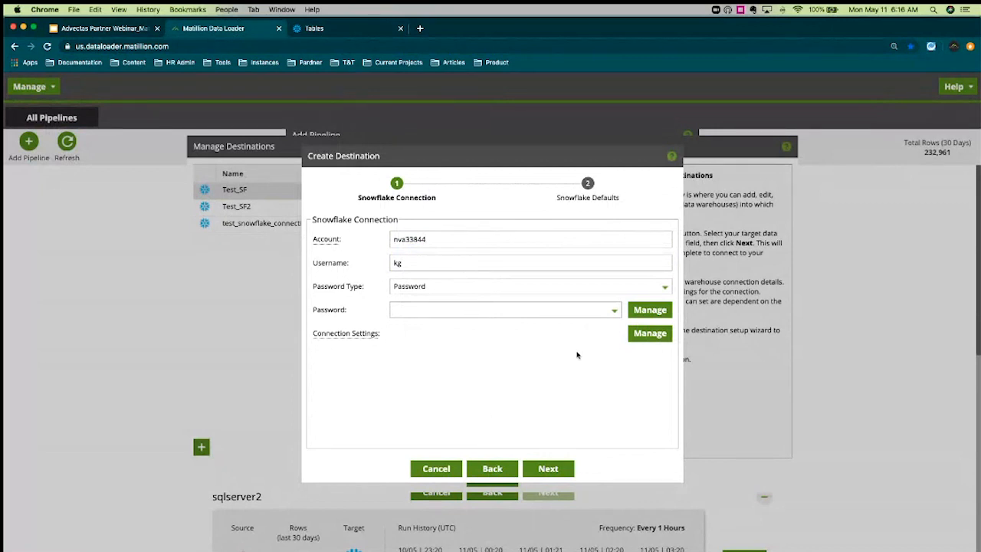
click(657, 314)
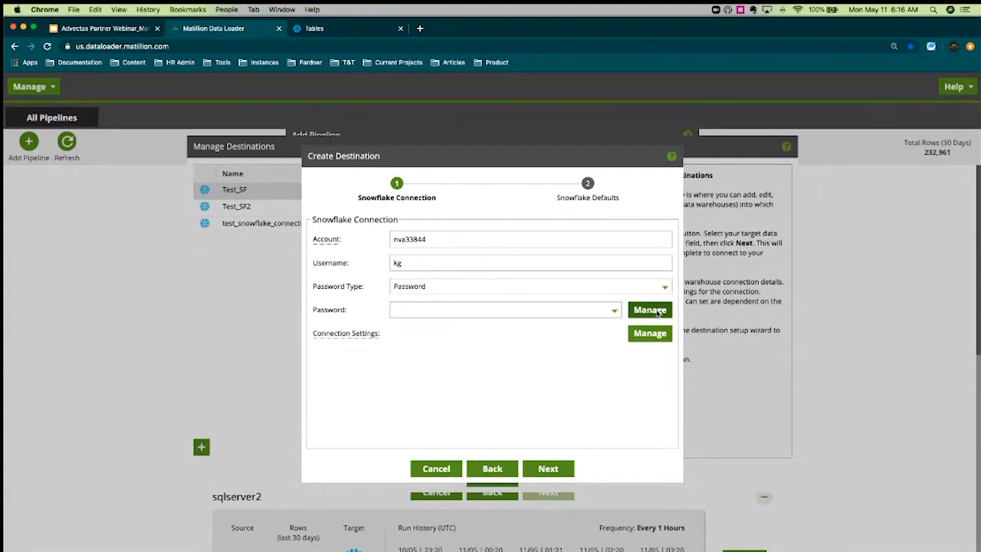
Save a stored password named monday_webinar_password and confirm its description
click(200, 447)
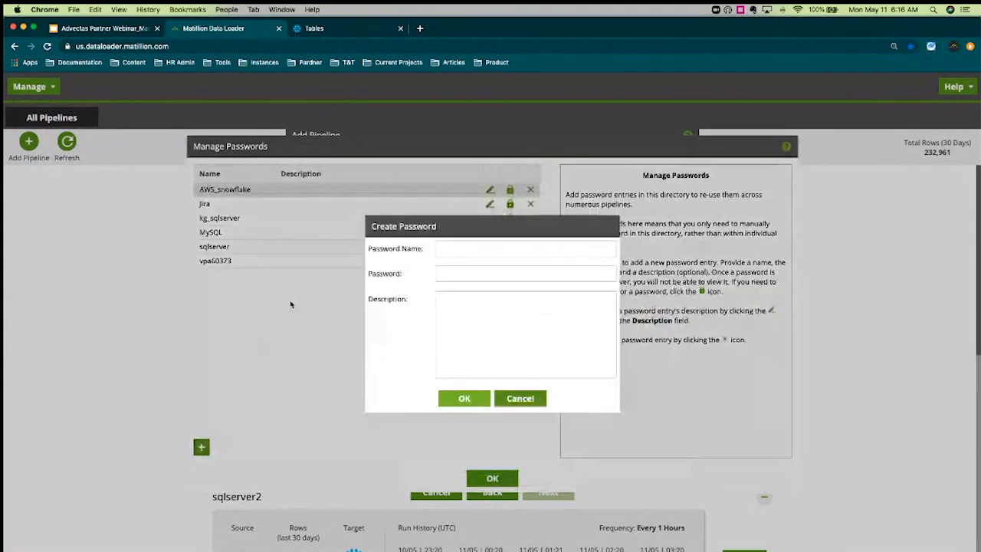
click(475, 250)
text(mo)
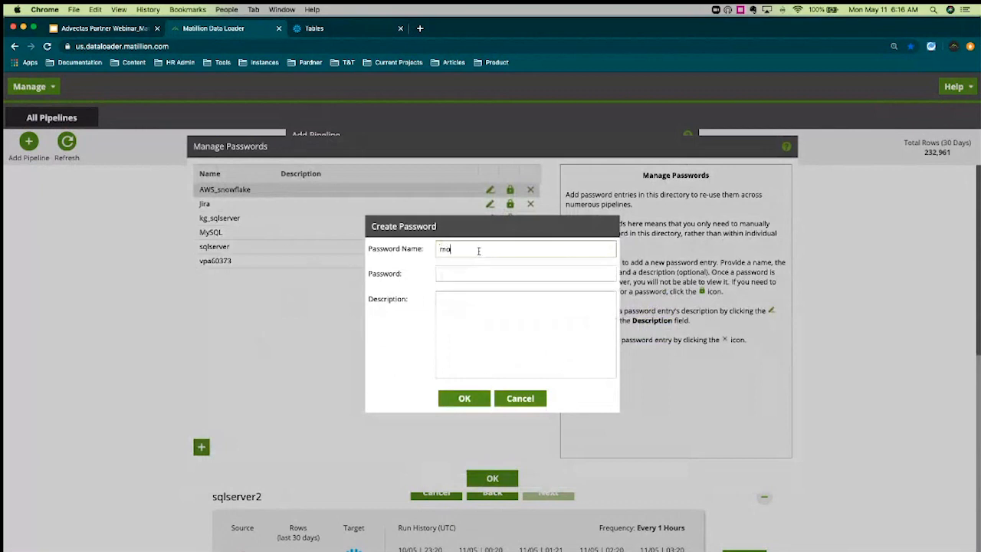
text(nday_webinar_password)
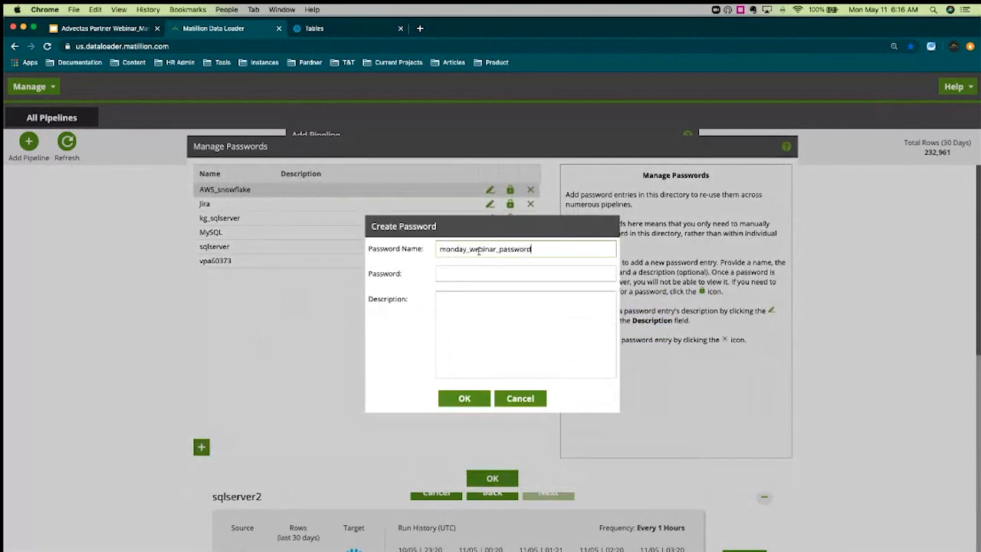
click(479, 268)
text(********)
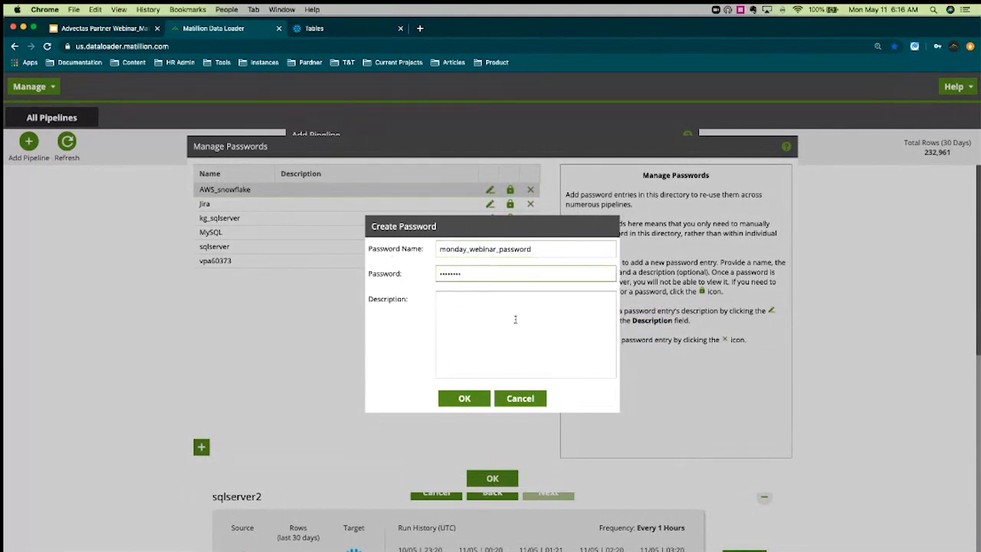
click(459, 398)
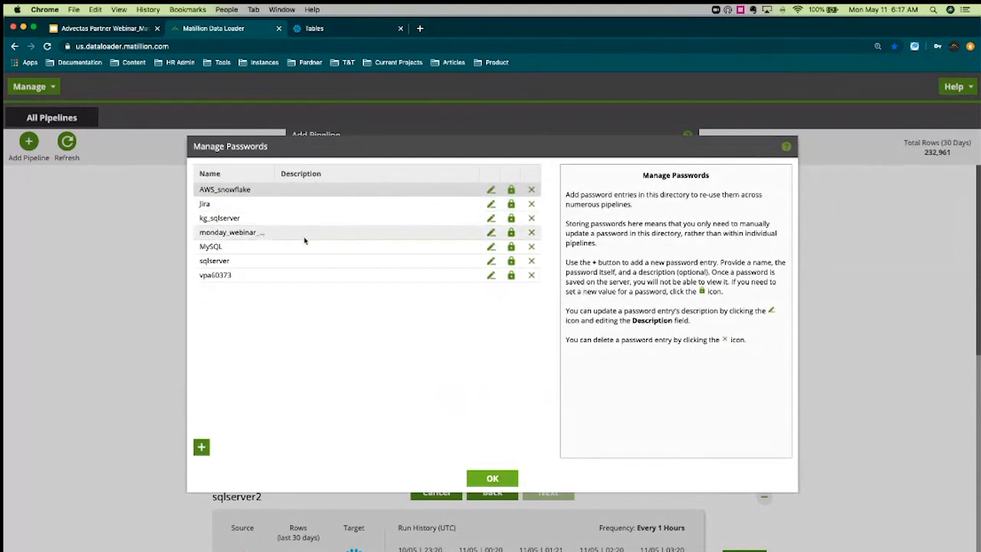
click(491, 234)
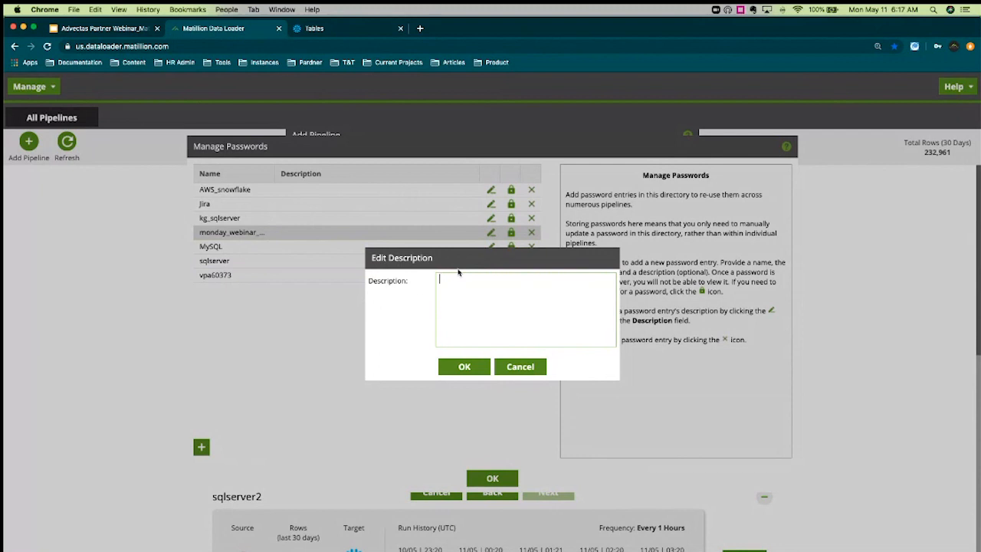
click(456, 367)
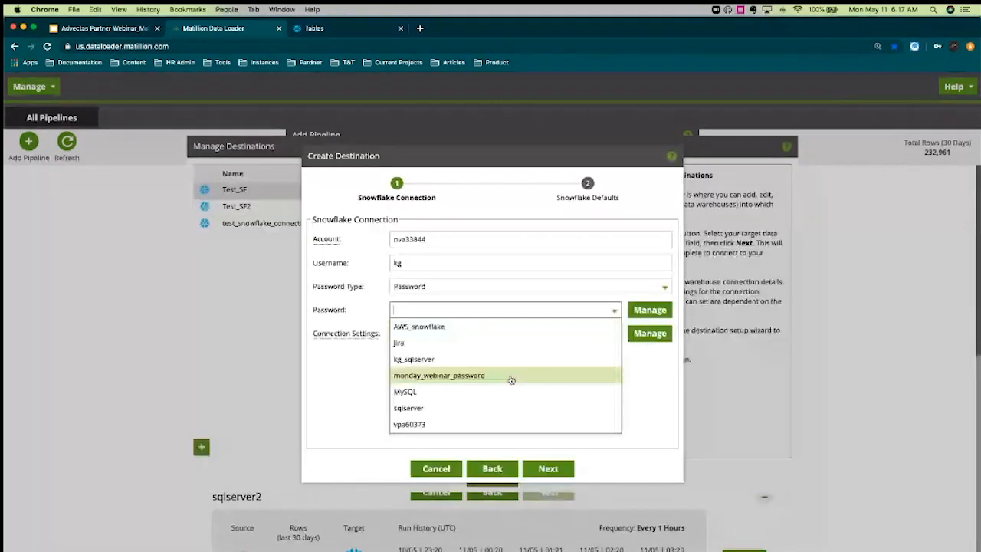
click(511, 377)
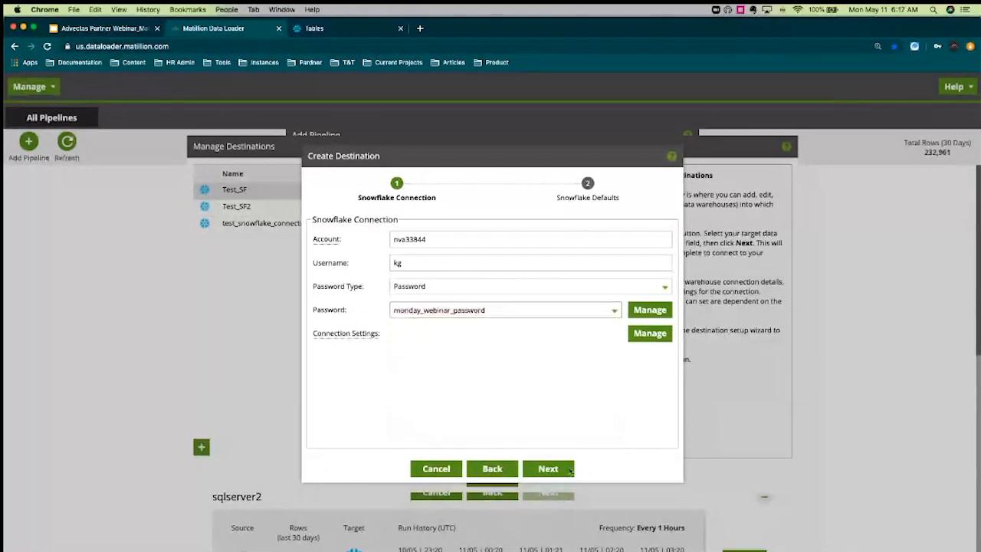
click(570, 469)
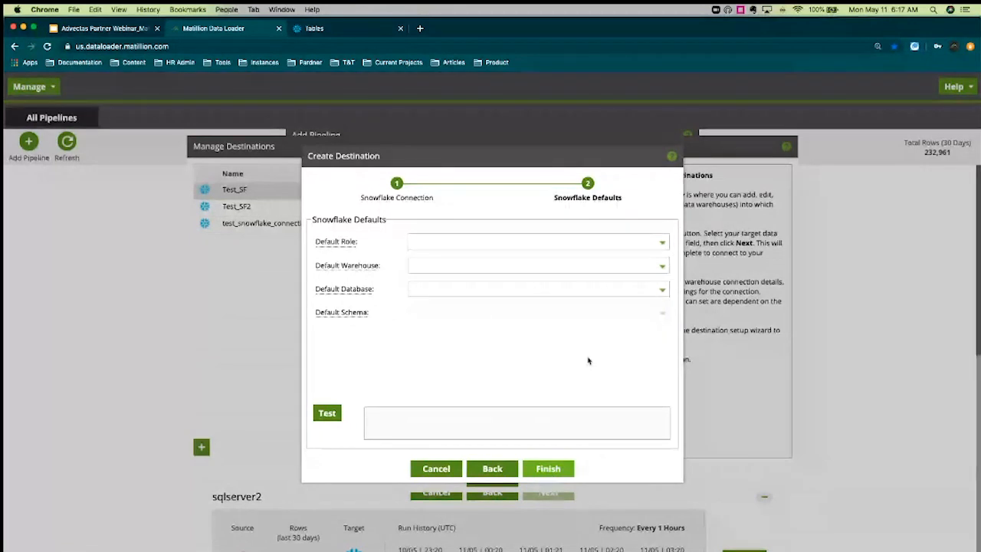
click(661, 243)
click(555, 308)
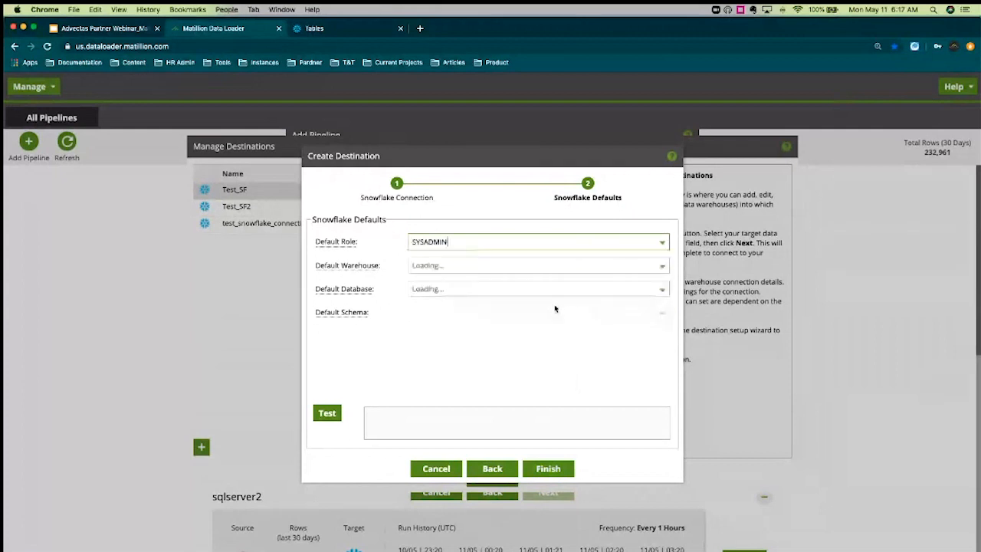
click(661, 268)
click(638, 281)
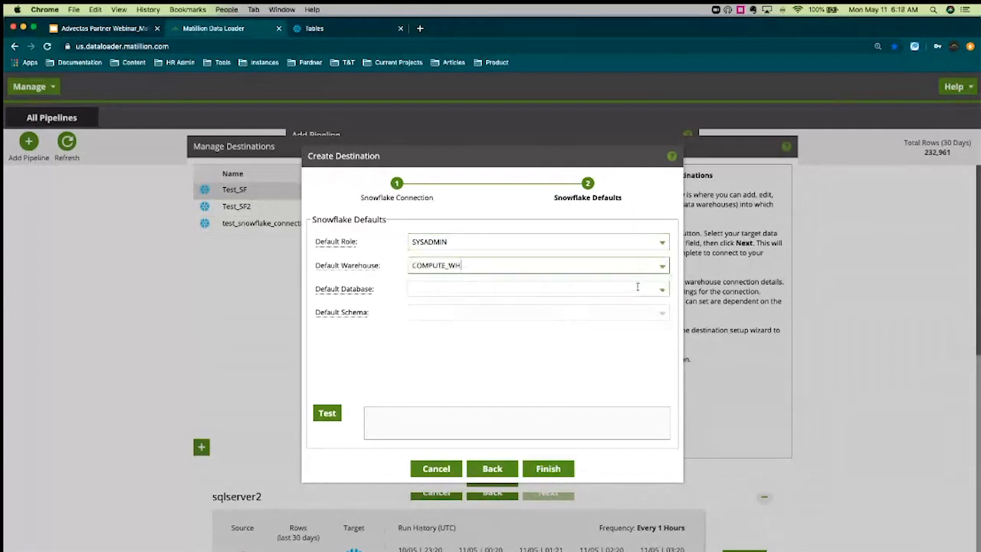
Set default database DEMO_DB and schema PUBLIC, then test the connection successfully
click(665, 292)
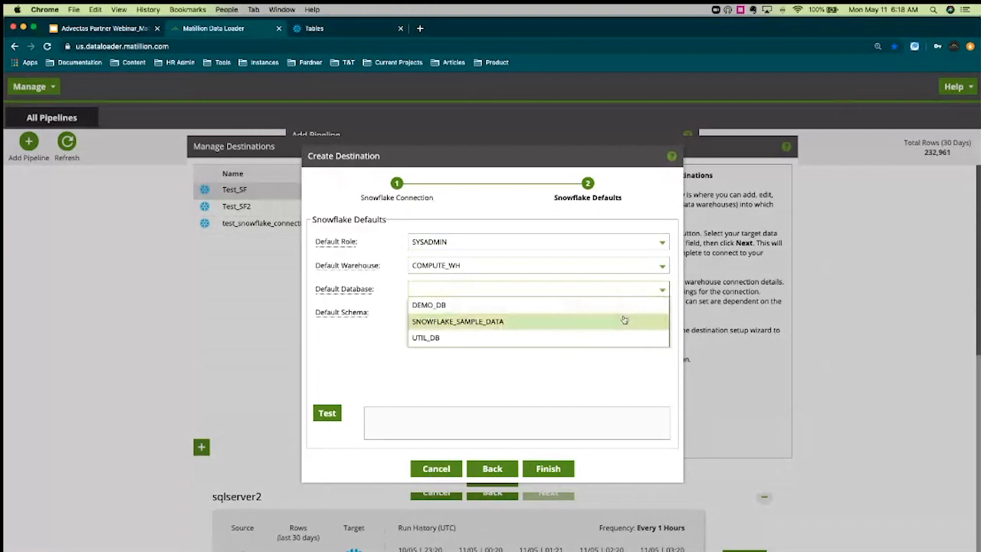
click(624, 305)
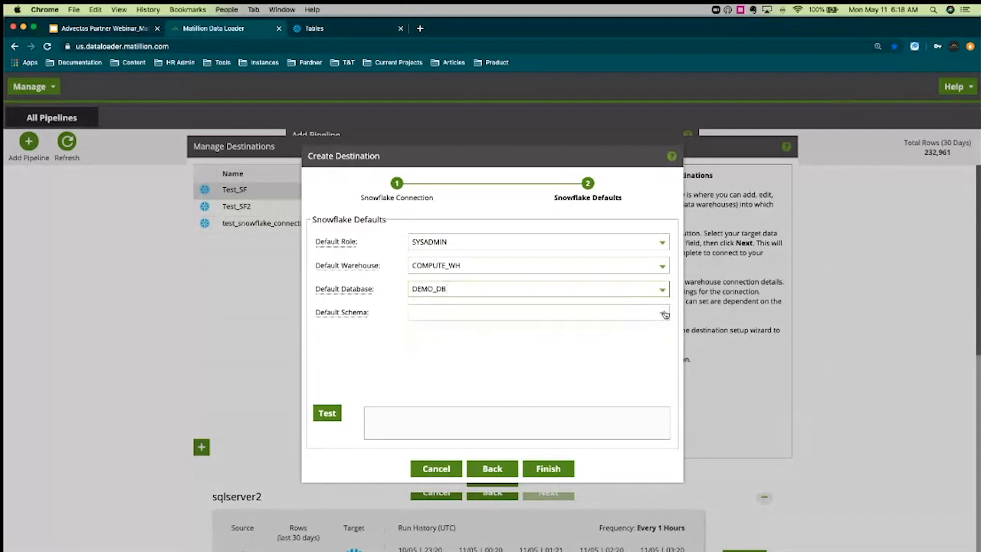
click(662, 313)
click(615, 346)
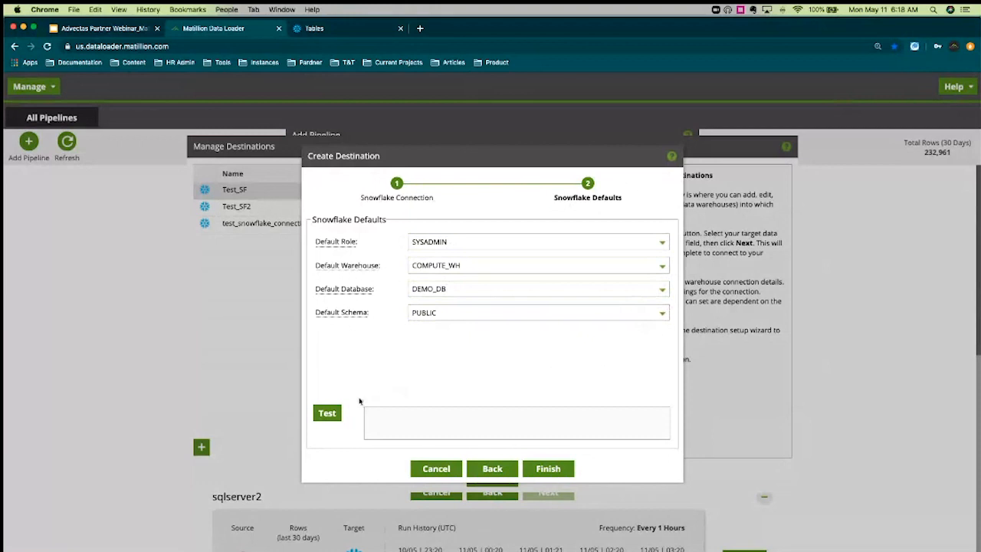
click(335, 420)
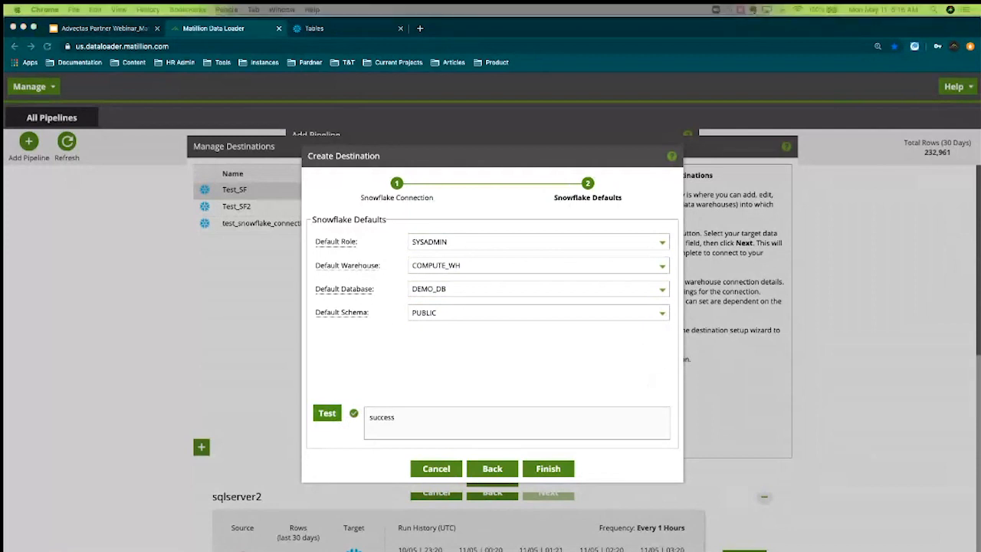
Save the monday_webinar_SF_connection destination and name the pipeline sqlserver_sales
click(564, 471)
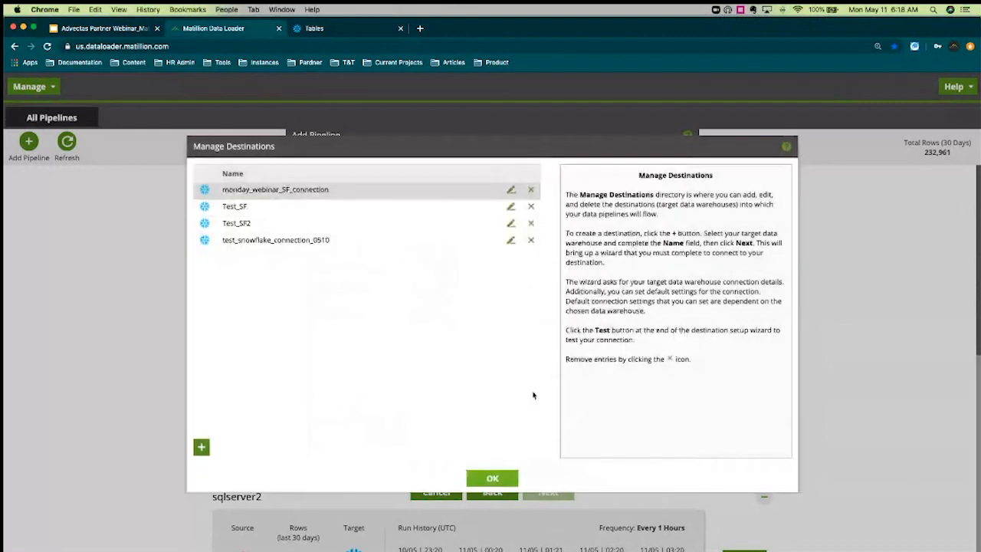
click(492, 478)
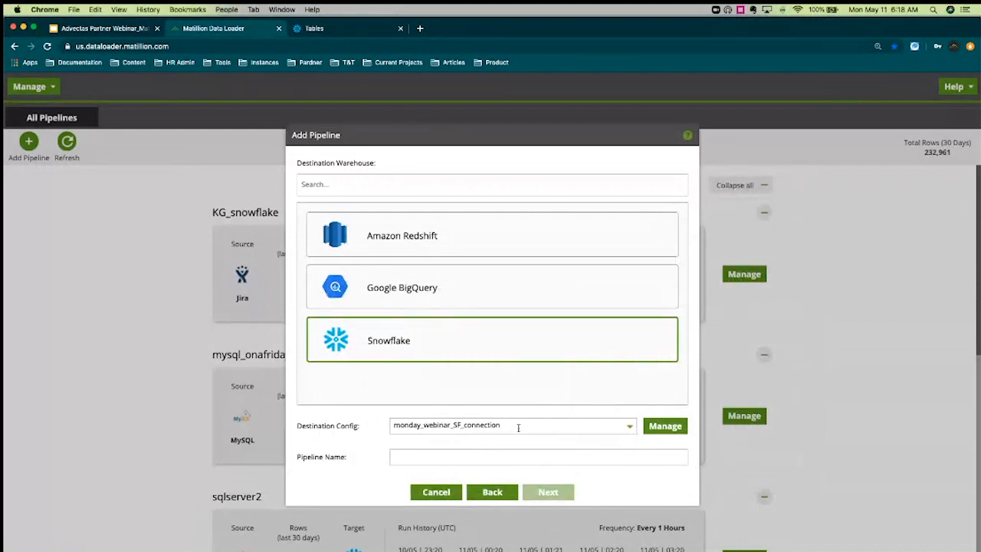
click(444, 458)
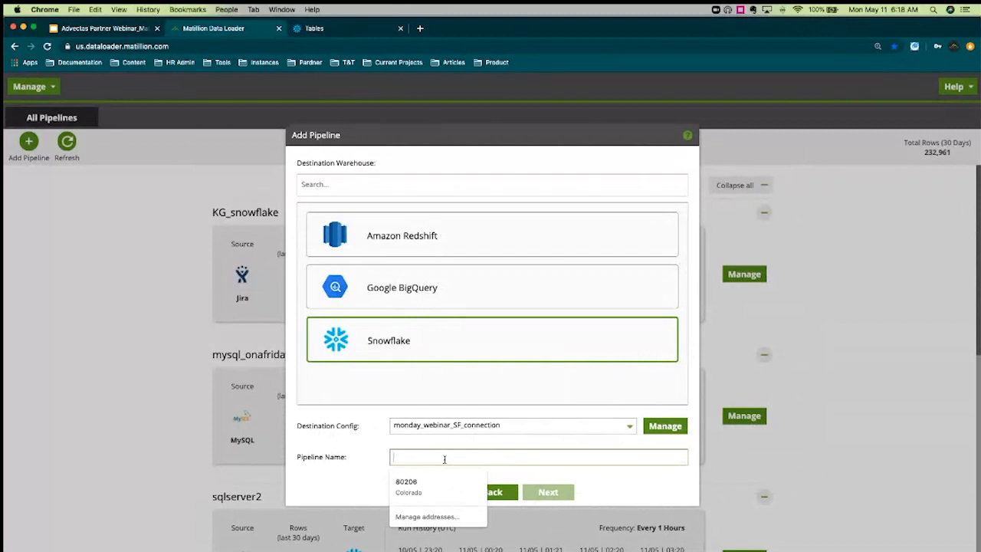
text(sql)
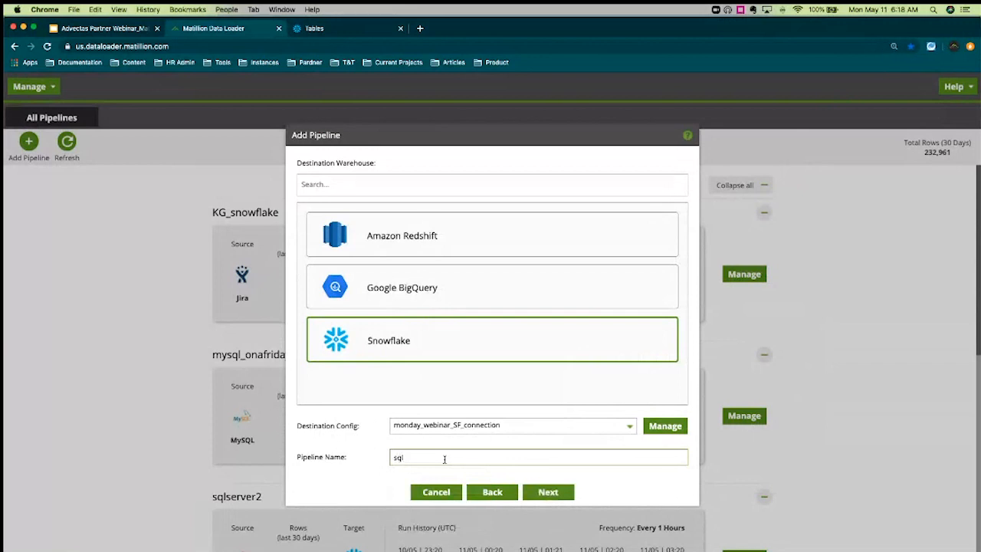
text(server_sales)
click(562, 500)
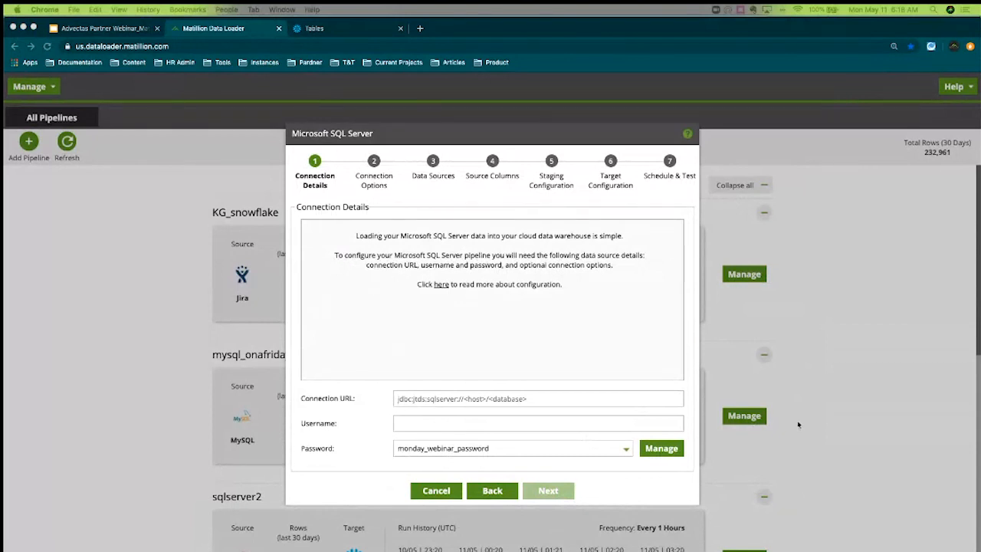
Enter the AdventureWorks JDBC URL and database username, and choose stored password kg_sqlserver
click(442, 399)
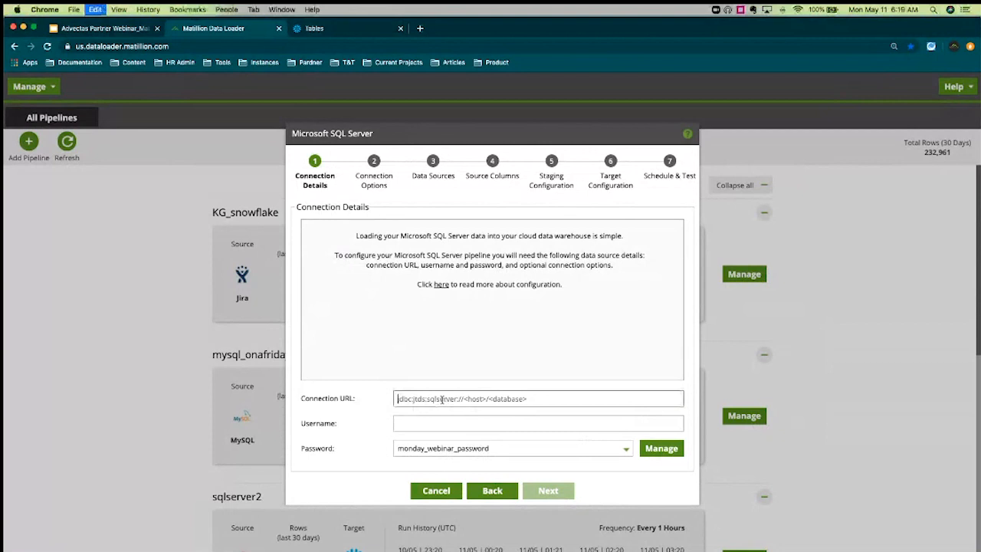
text(jdbc:jtds:sqlserver://matillion-sa.database.windows.net:1433/AdventureWorks)
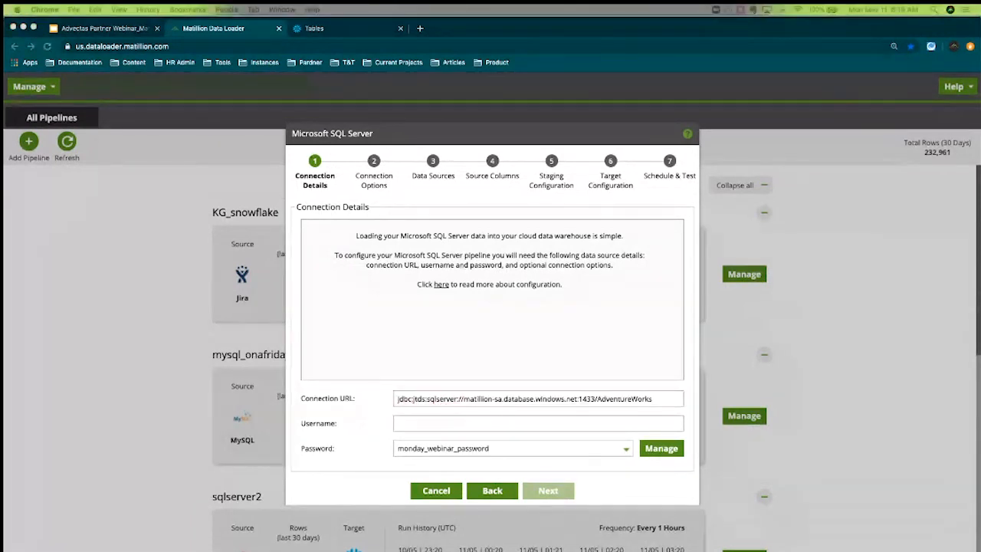
click(609, 400)
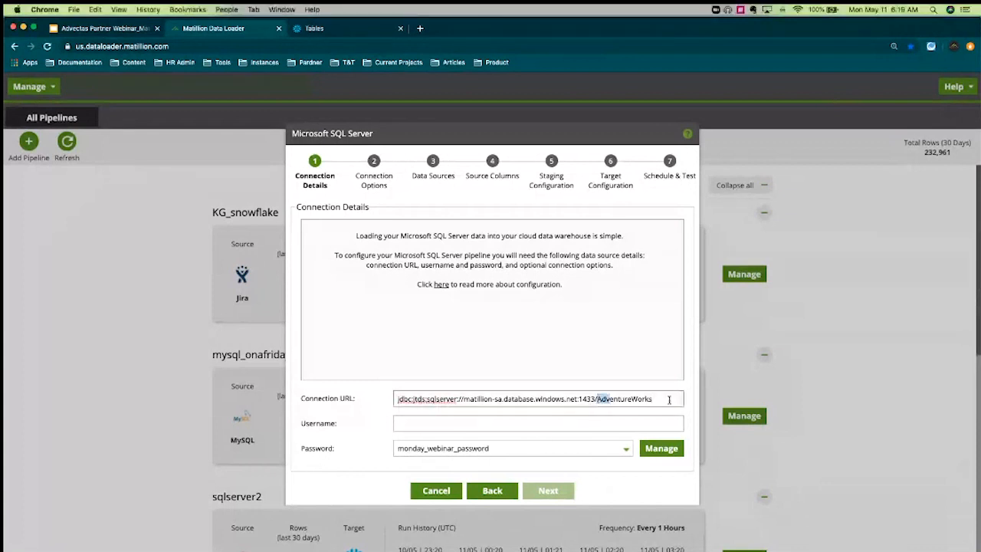
double_click(607, 399)
click(631, 423)
text(sa-user)
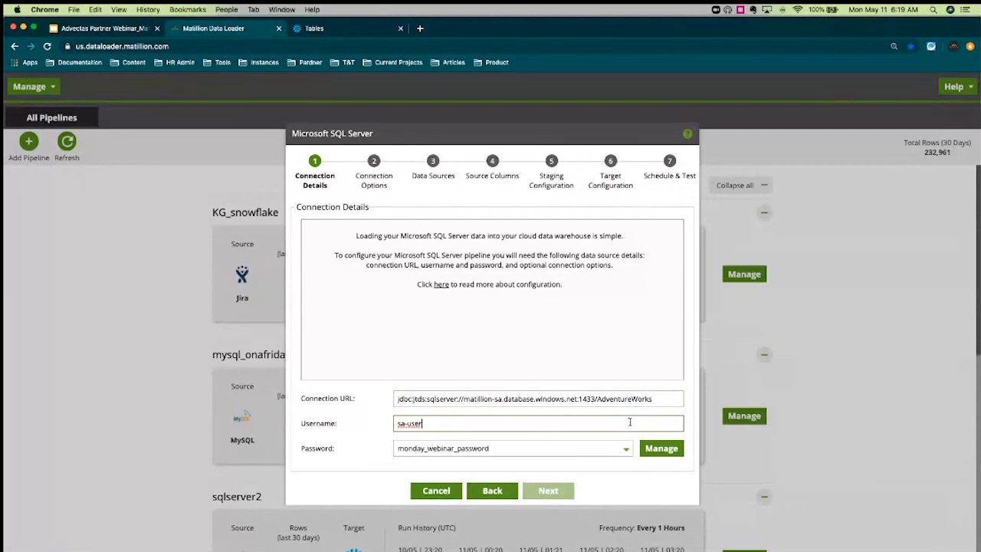
click(626, 449)
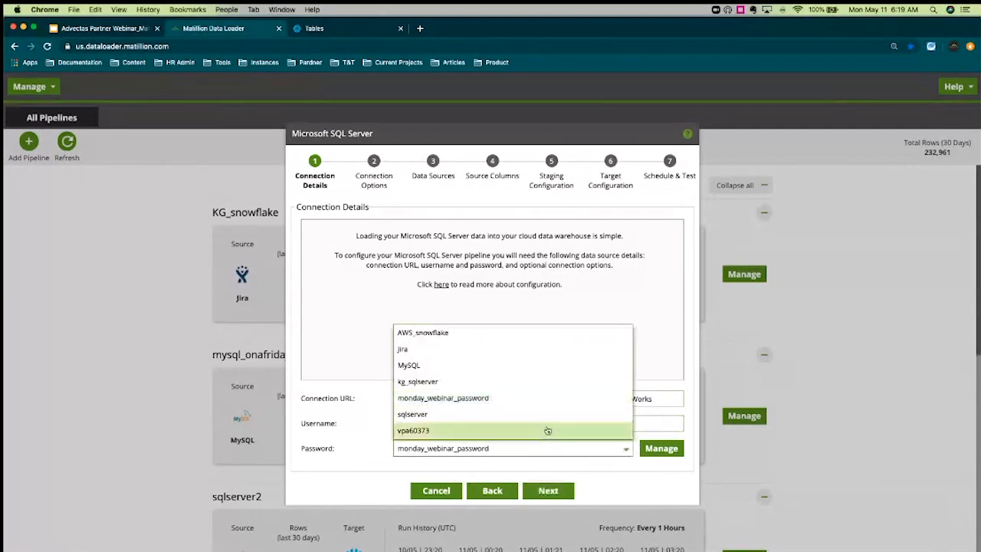
click(517, 382)
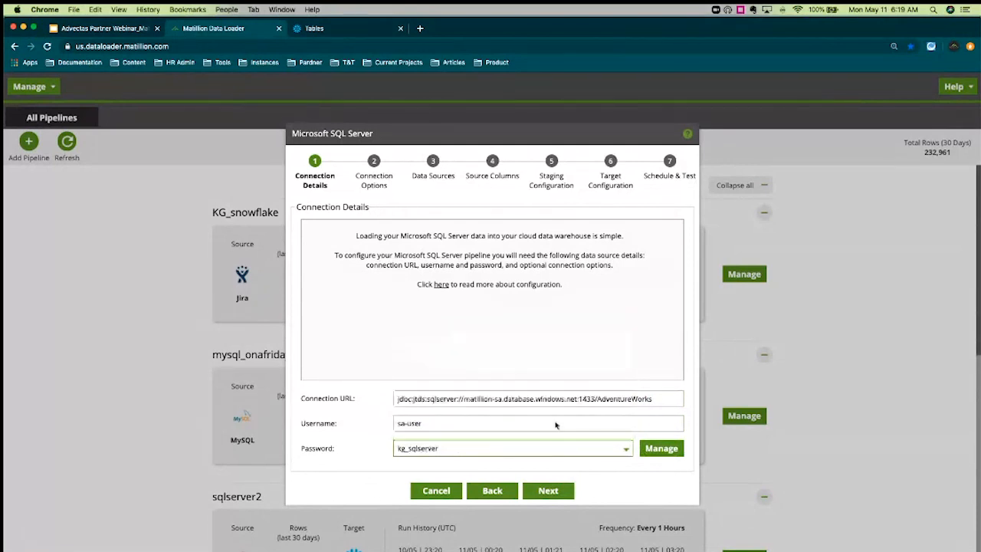
Add a connection-option row, browse the parameter list, then remove the empty row
click(557, 499)
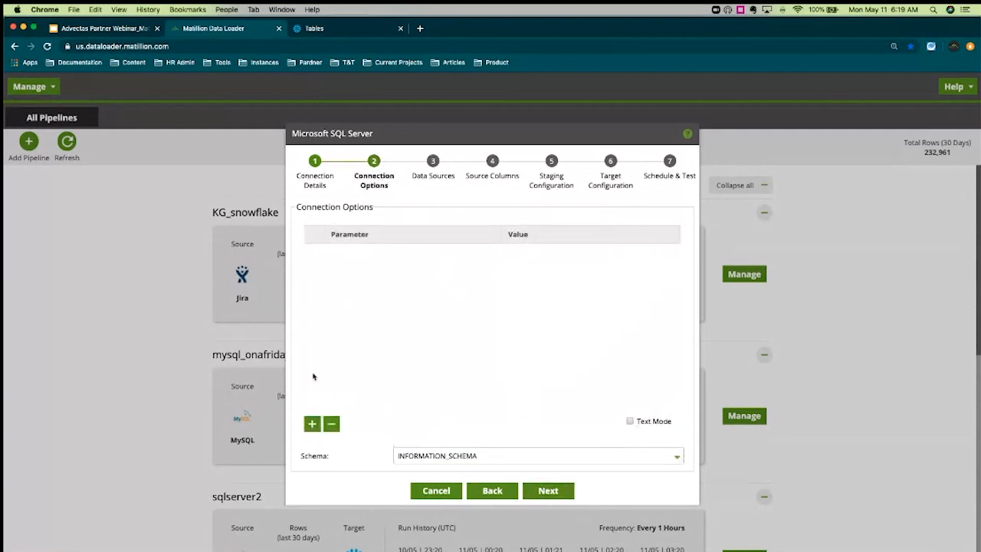
click(311, 425)
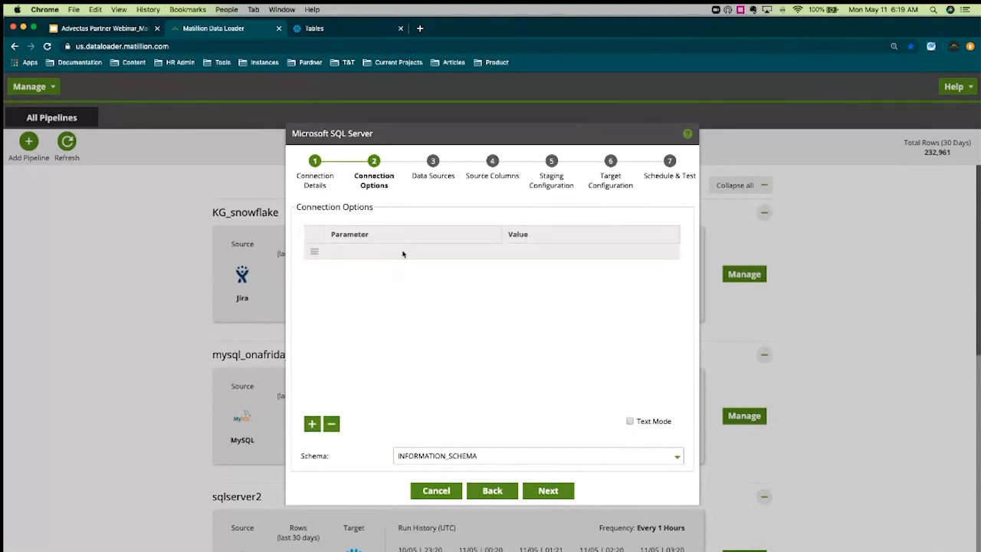
click(402, 254)
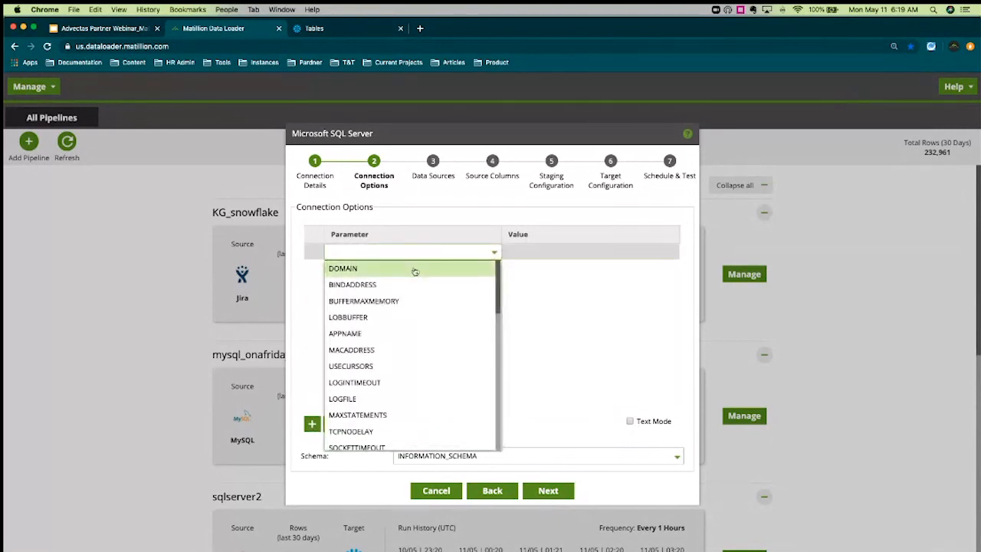
scroll(437, 302, down, 3)
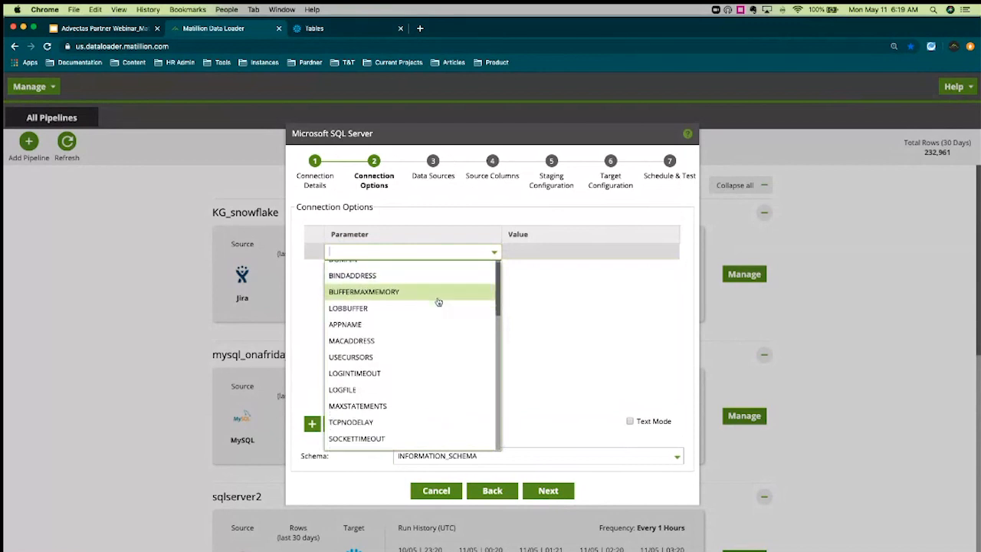
scroll(452, 338, down, 5)
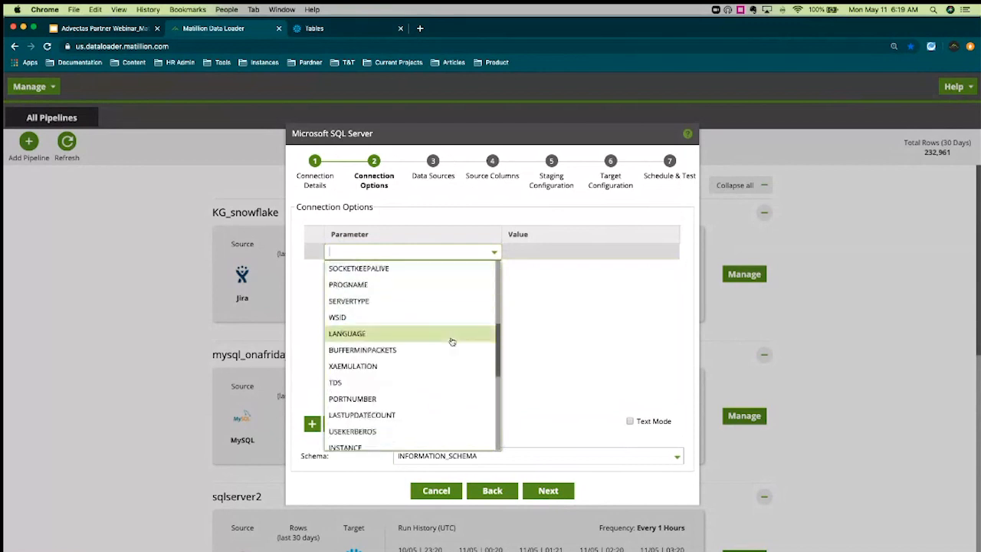
scroll(452, 341, down, 4)
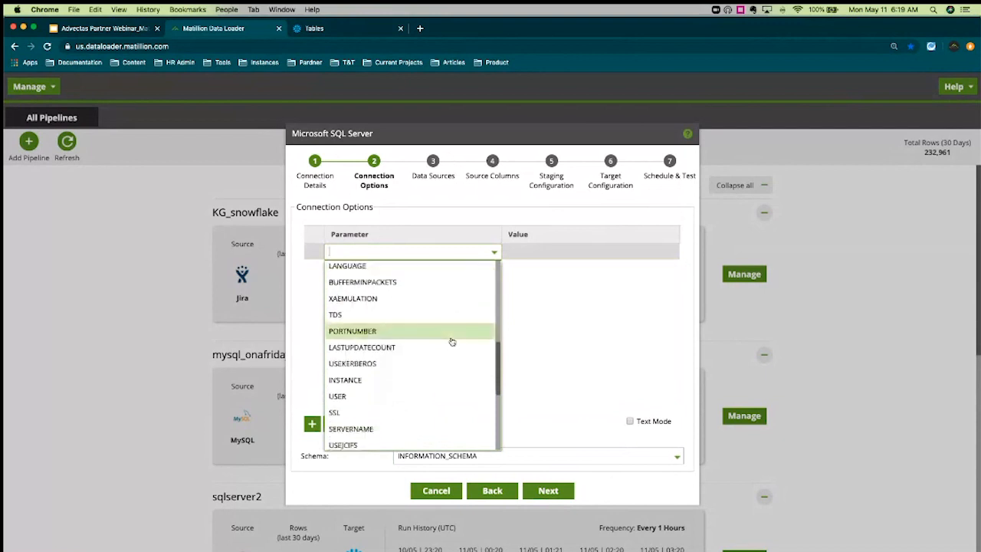
scroll(452, 342, down, 1)
click(605, 339)
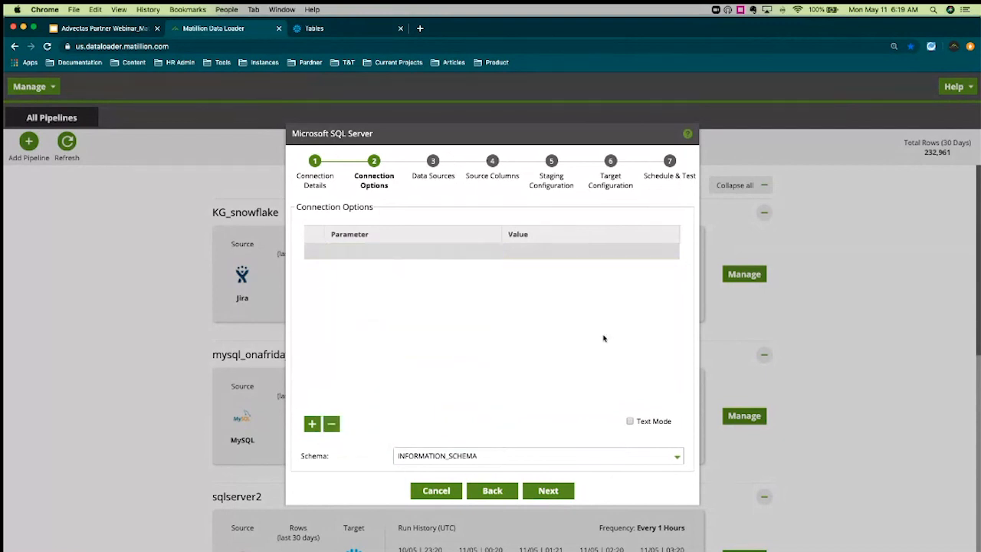
click(331, 424)
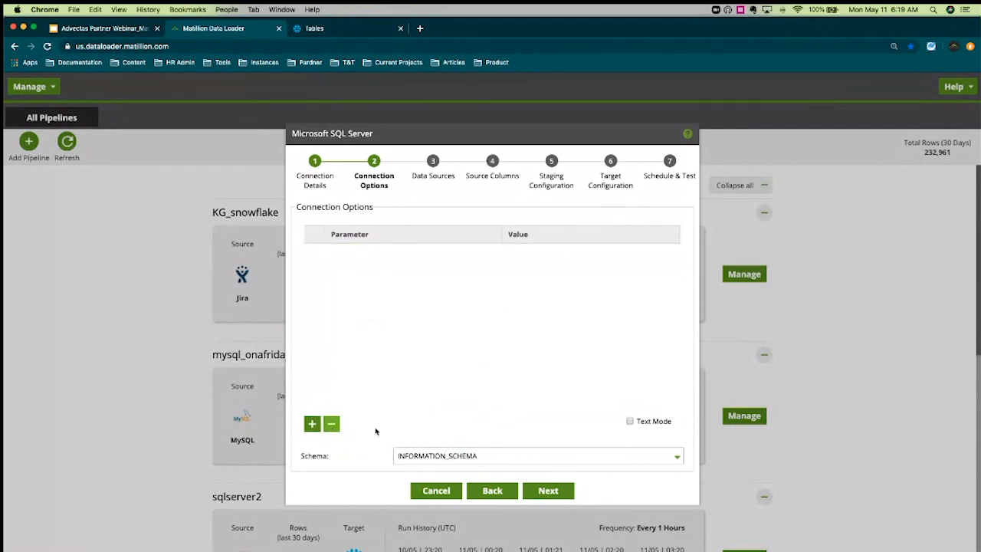
Set the SQL Server source schema to SalesLT
click(679, 458)
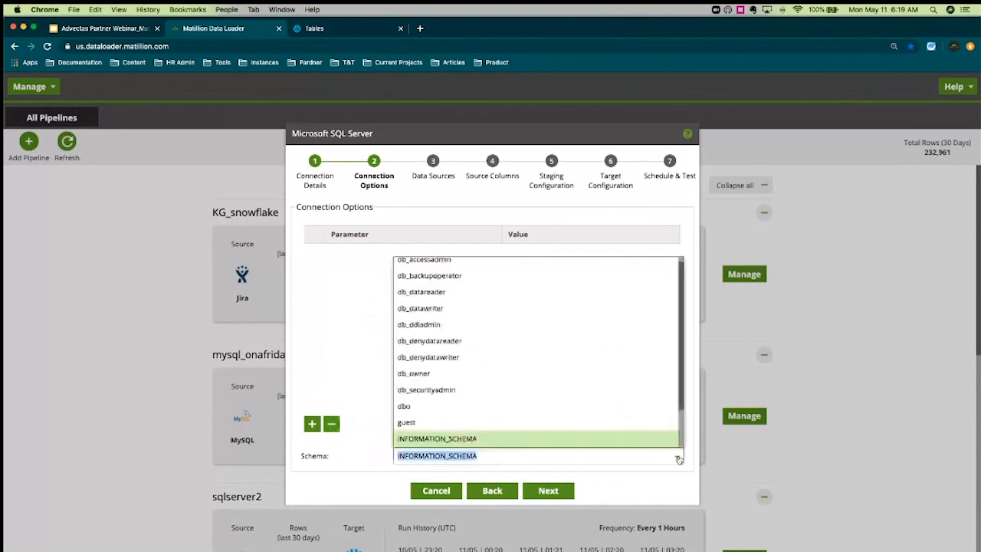
scroll(576, 357, down, 3)
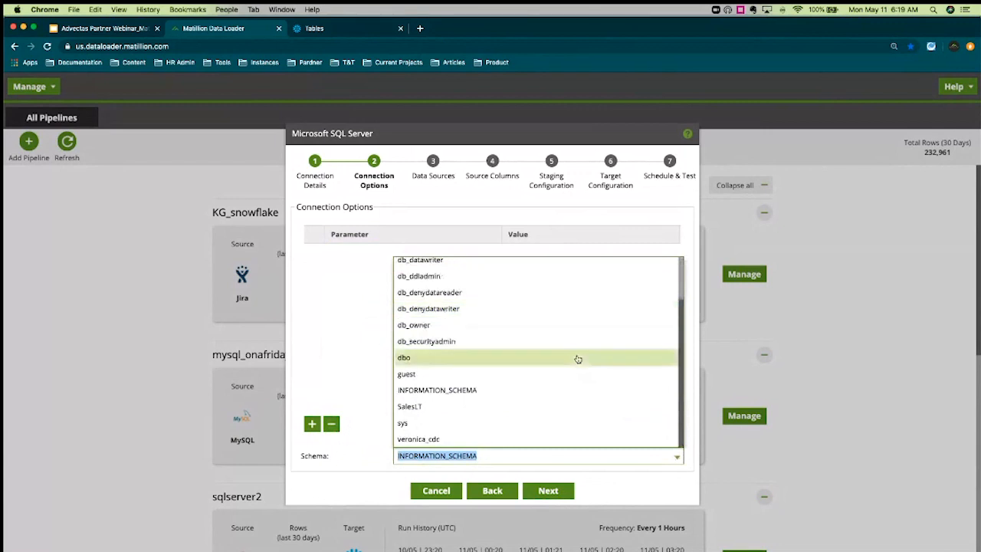
click(580, 413)
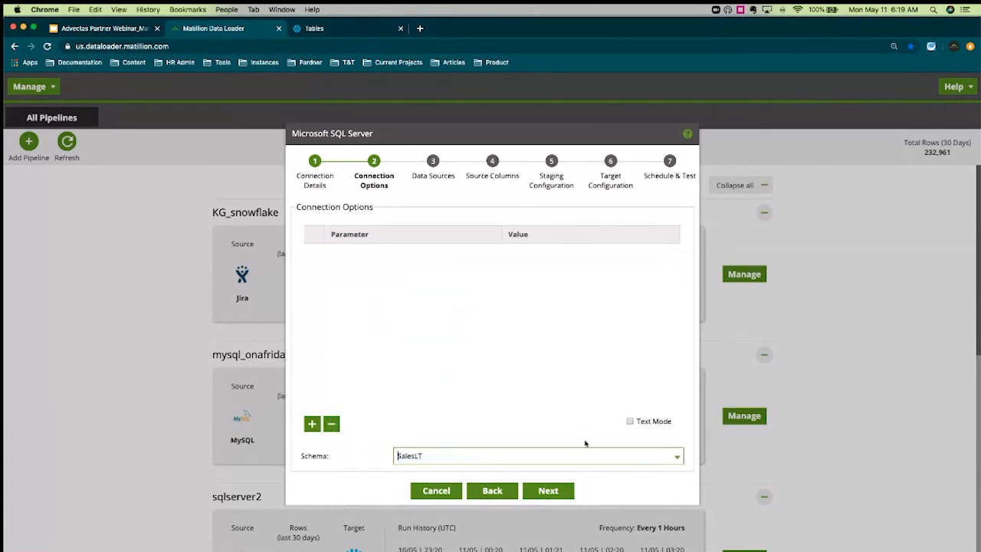
Select SalesOrderDetail as the only source table, after trying add-all and remove-all
click(566, 494)
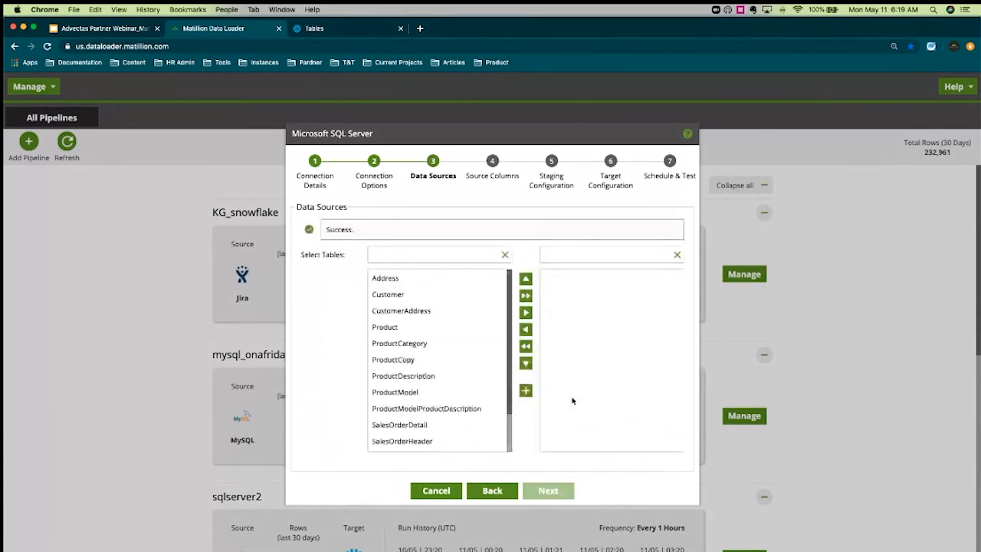
click(492, 490)
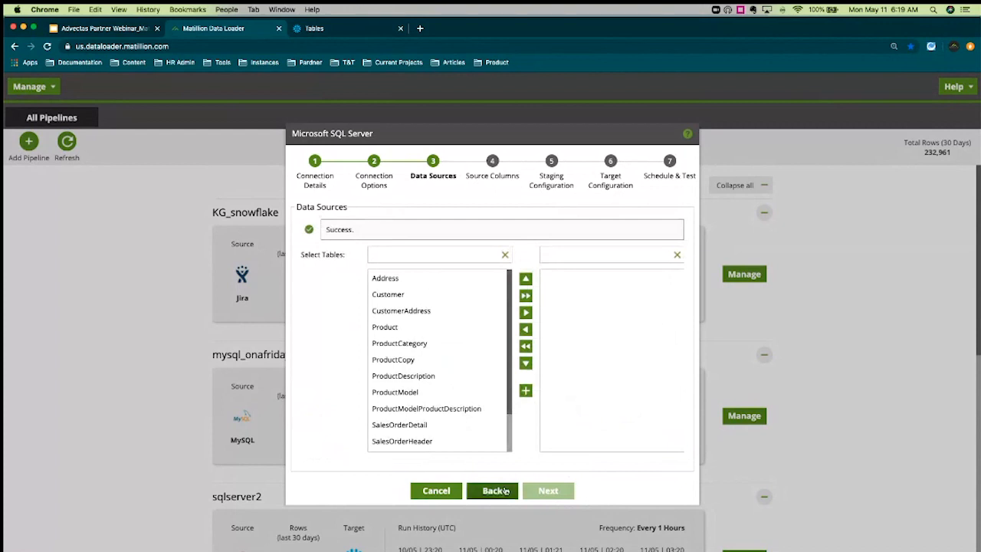
click(548, 490)
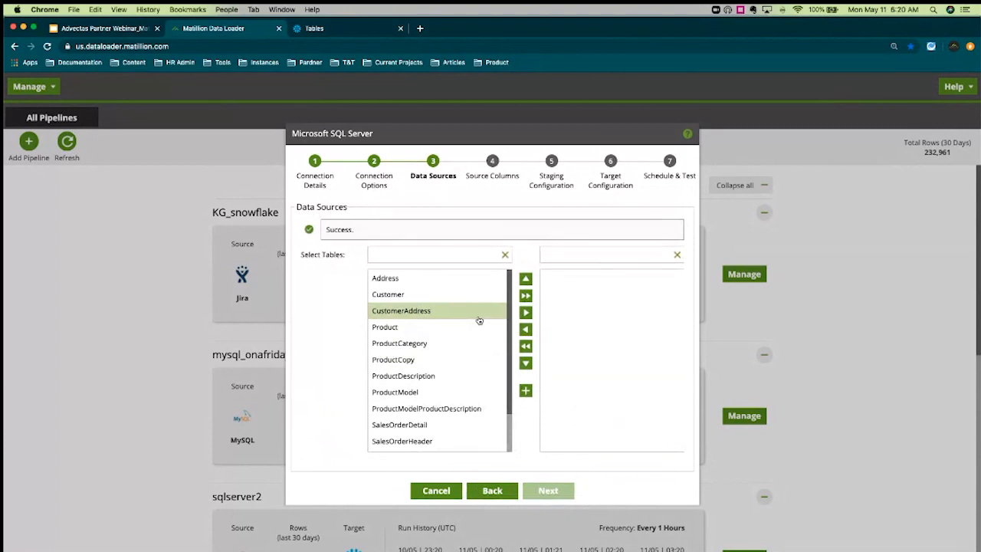
scroll(479, 321, down, 3)
scroll(479, 320, up, 3)
scroll(479, 321, down, 3)
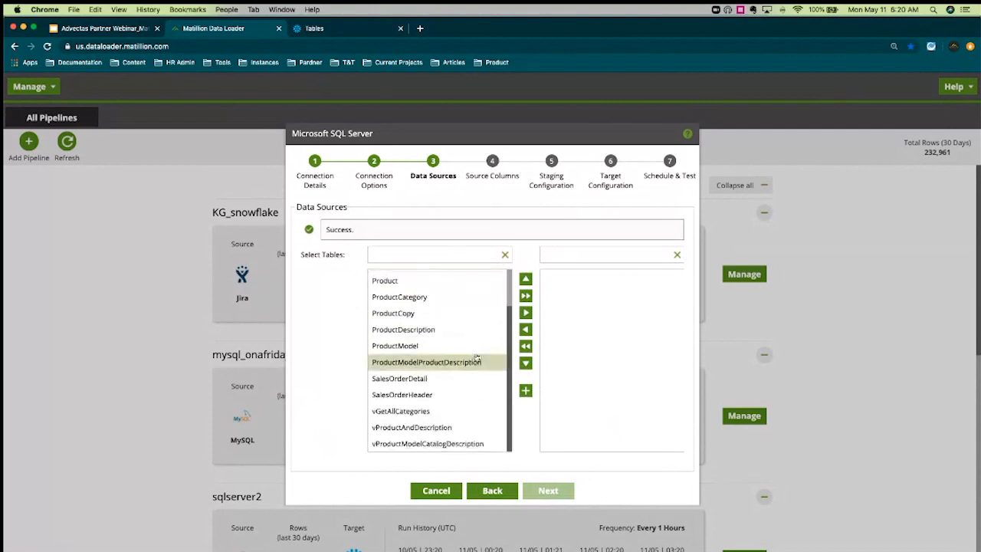
scroll(466, 380, up, 1)
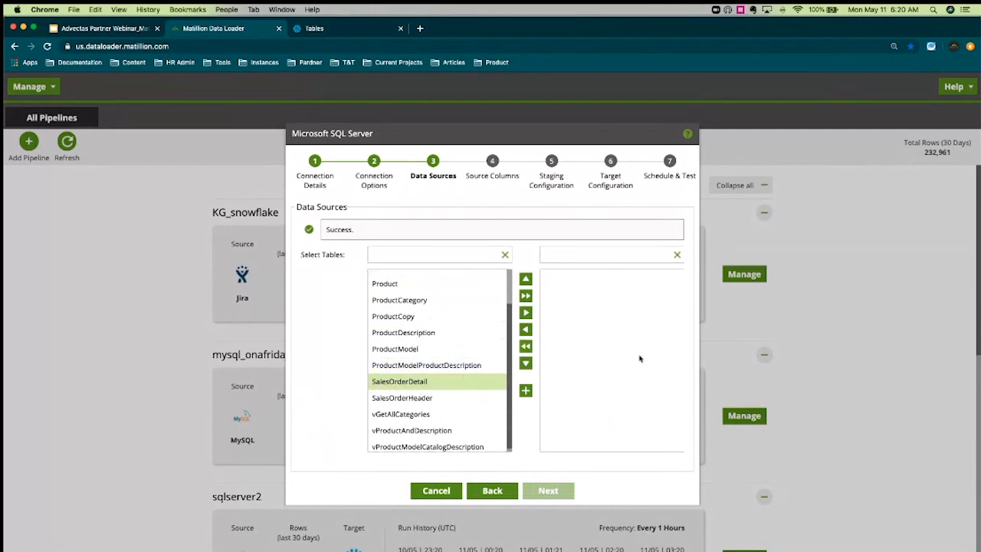
click(526, 314)
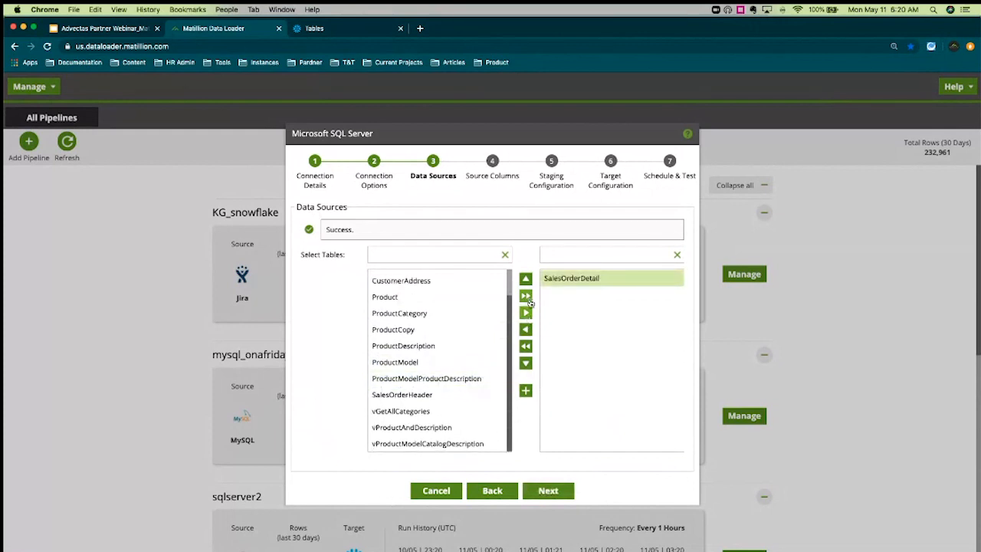
click(526, 296)
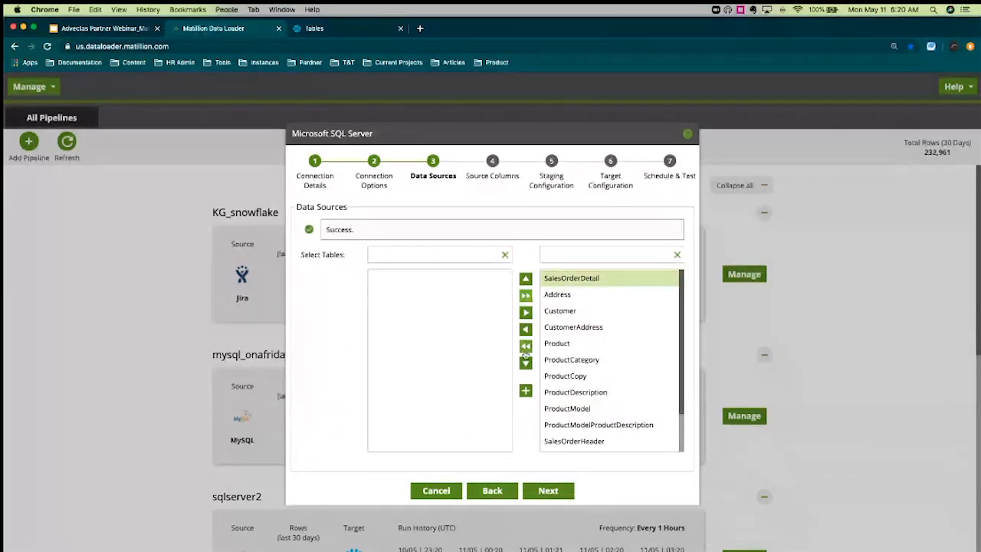
click(526, 347)
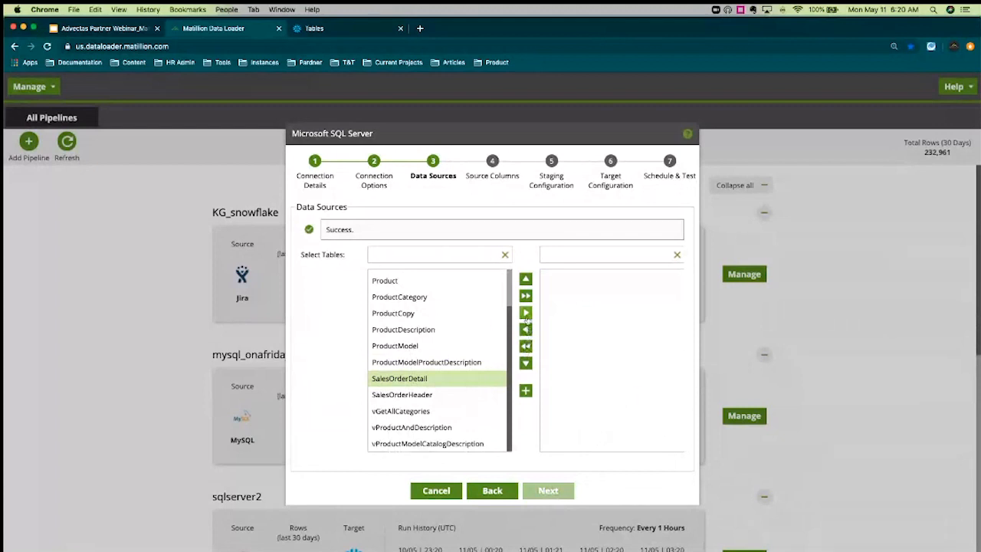
click(526, 314)
click(548, 491)
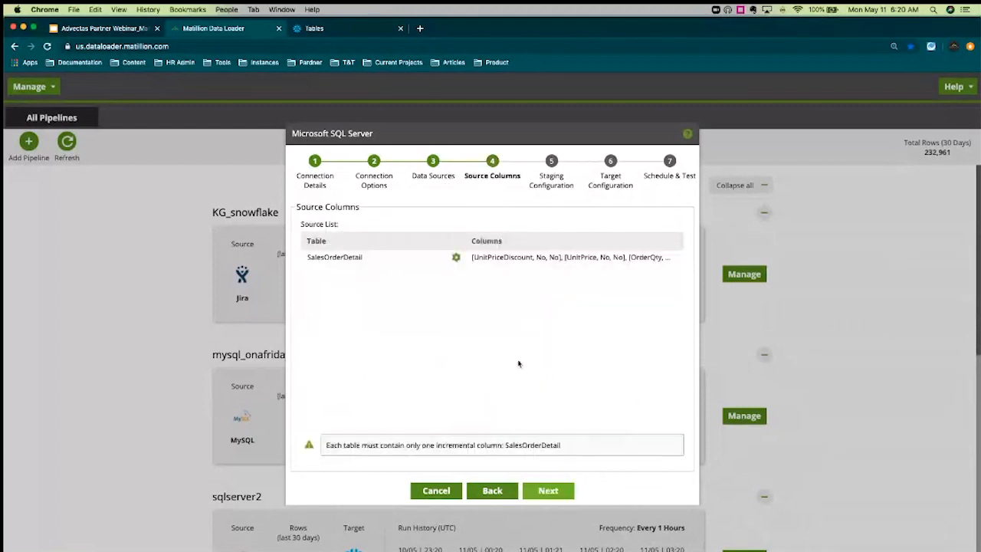
click(456, 259)
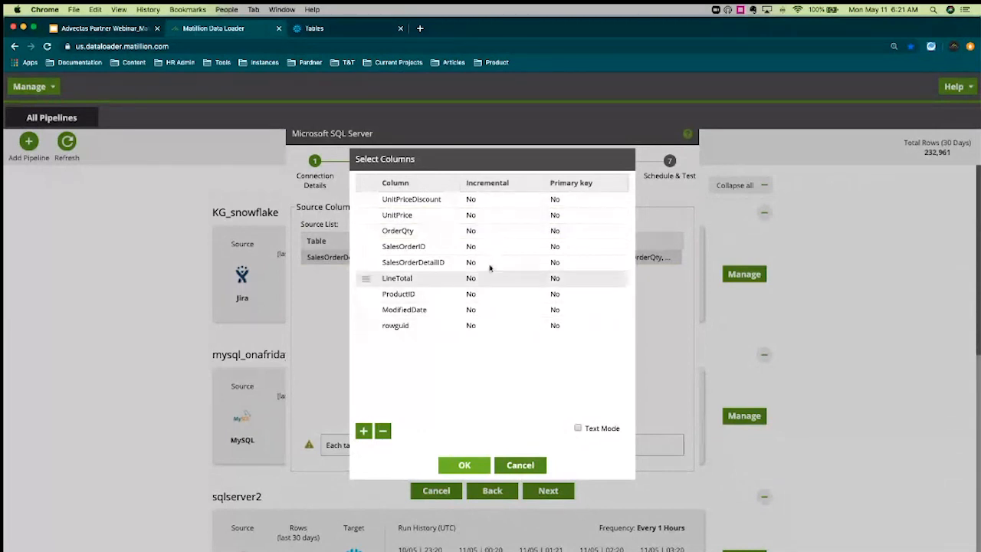
click(465, 466)
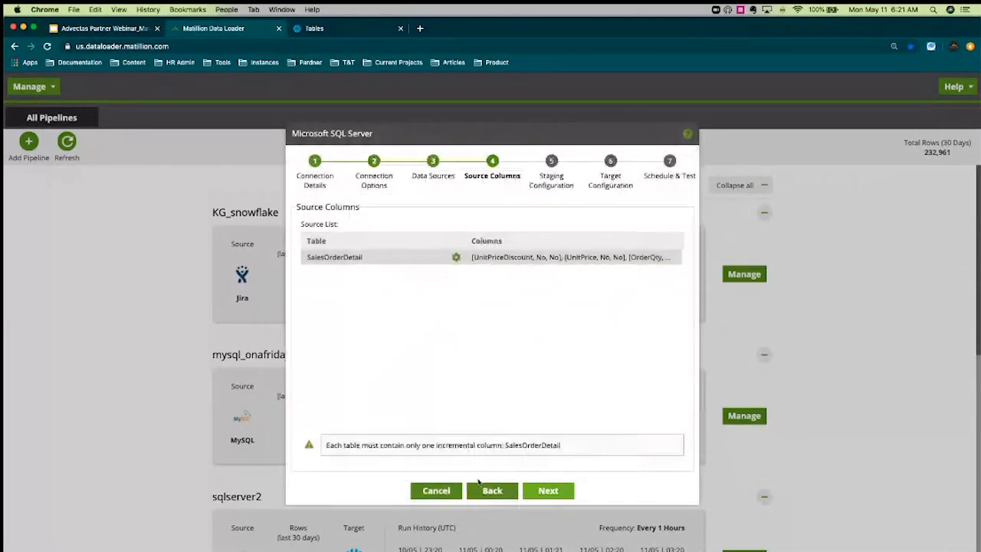
Keep COMPUTE_WH as staging warehouse and change the staging table prefix to stage_sqlserv
click(542, 493)
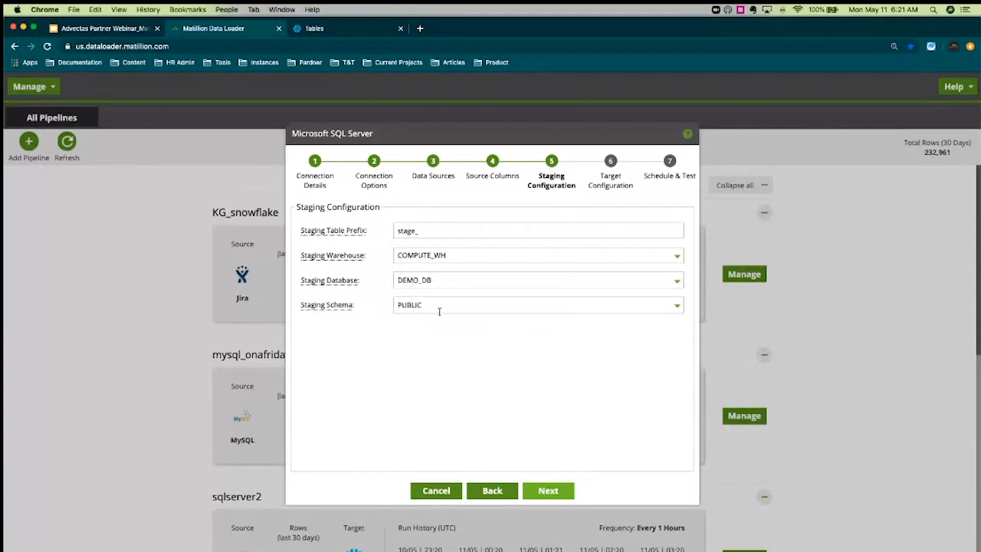
click(679, 261)
click(678, 279)
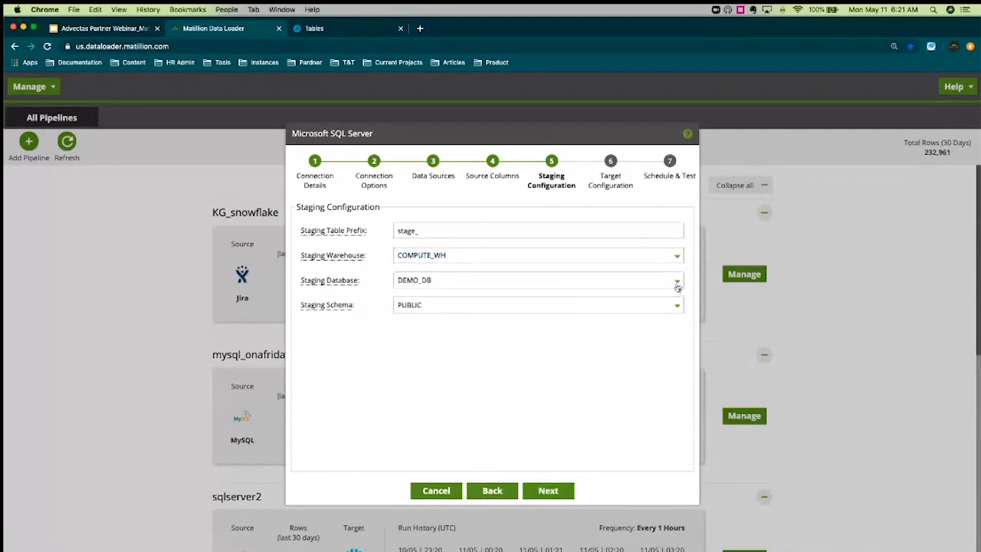
click(429, 234)
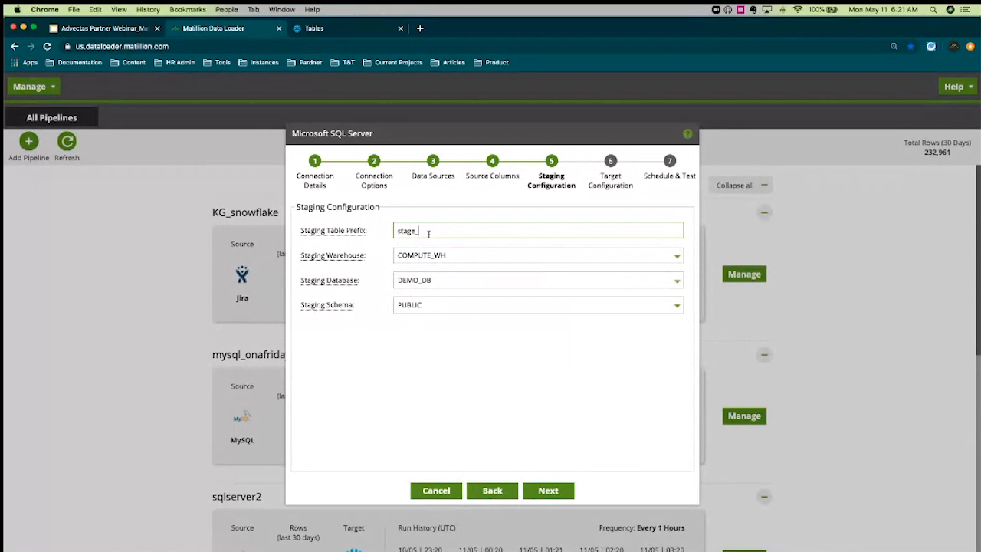
text(sqlserv)
Set the target table prefix to target_sqlserver_sales, keeping Sequential concurrency
key(Return)
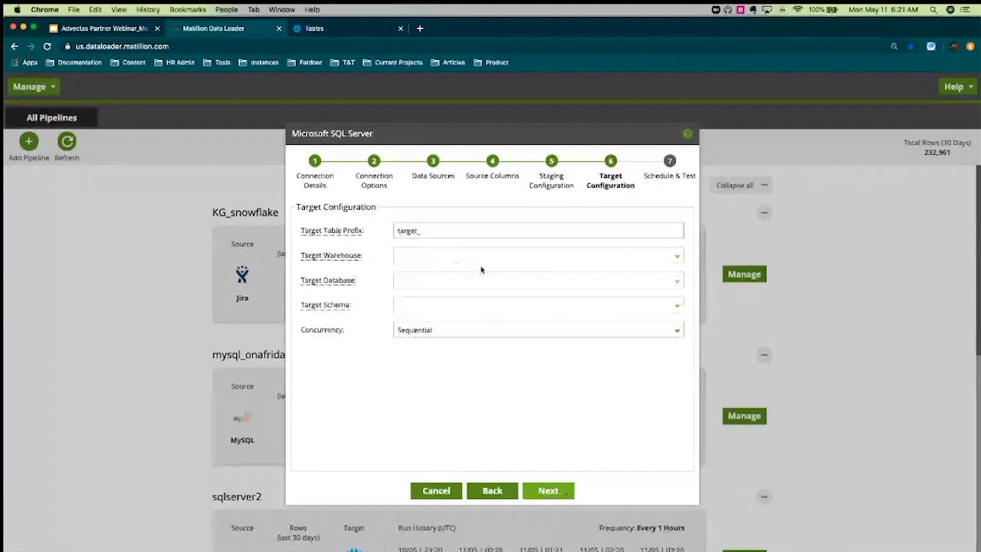
click(465, 230)
text(sqlserver)
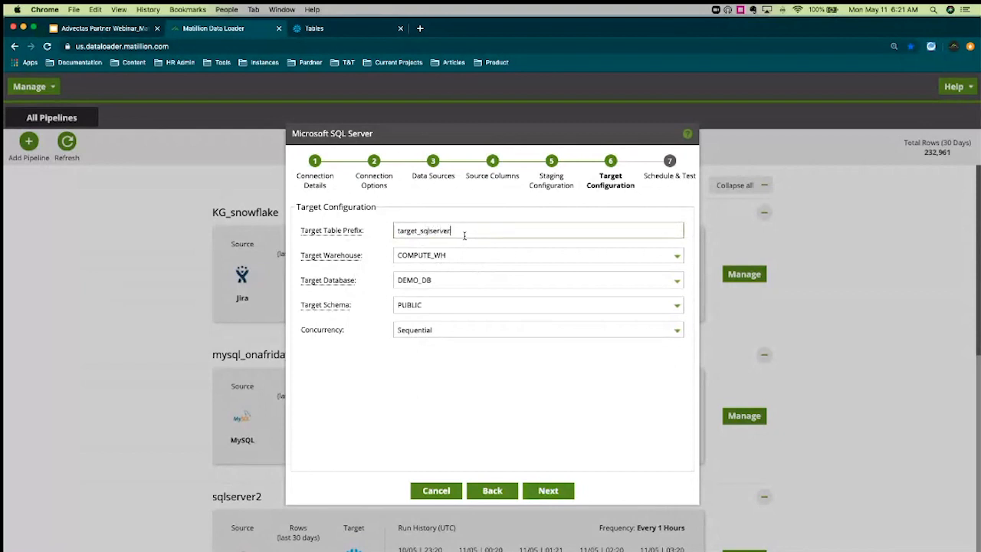
text(_sales)
click(661, 332)
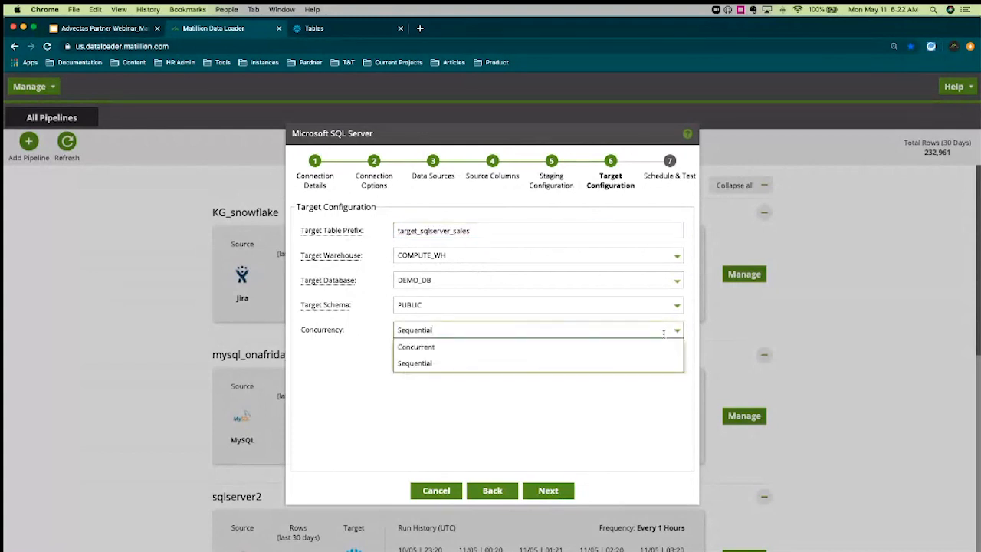
click(653, 401)
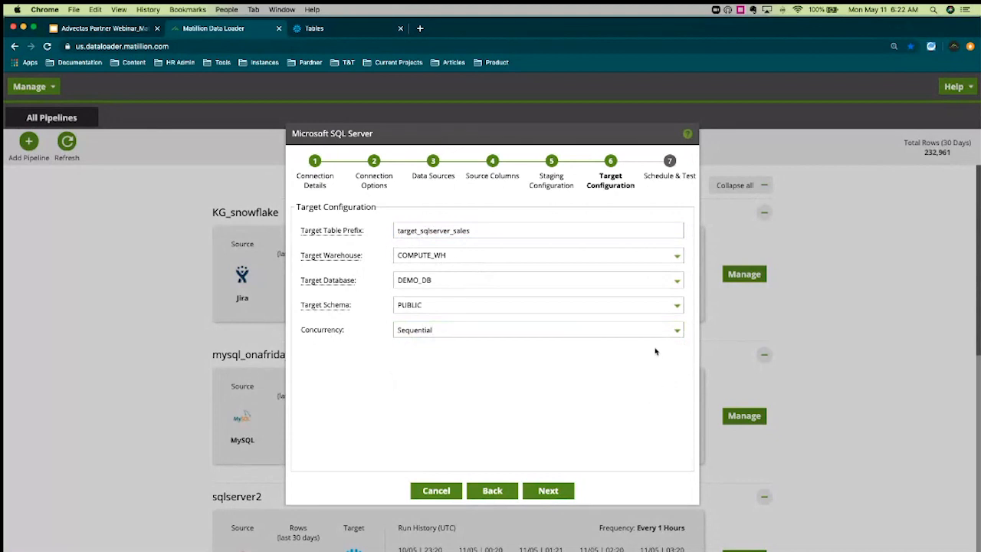
click(555, 492)
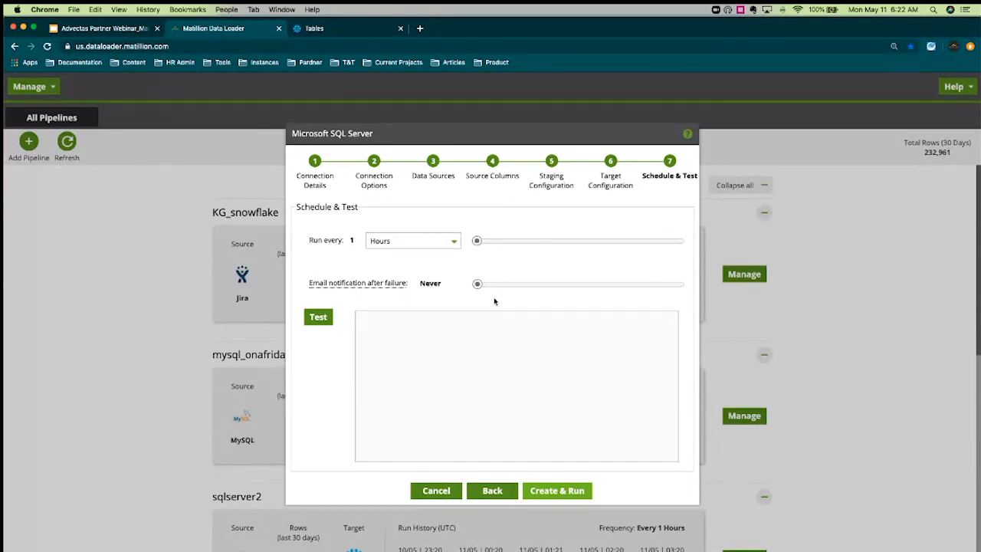
Schedule runs every 5 minutes and leave failure email notification at Never after trying the slider
click(411, 243)
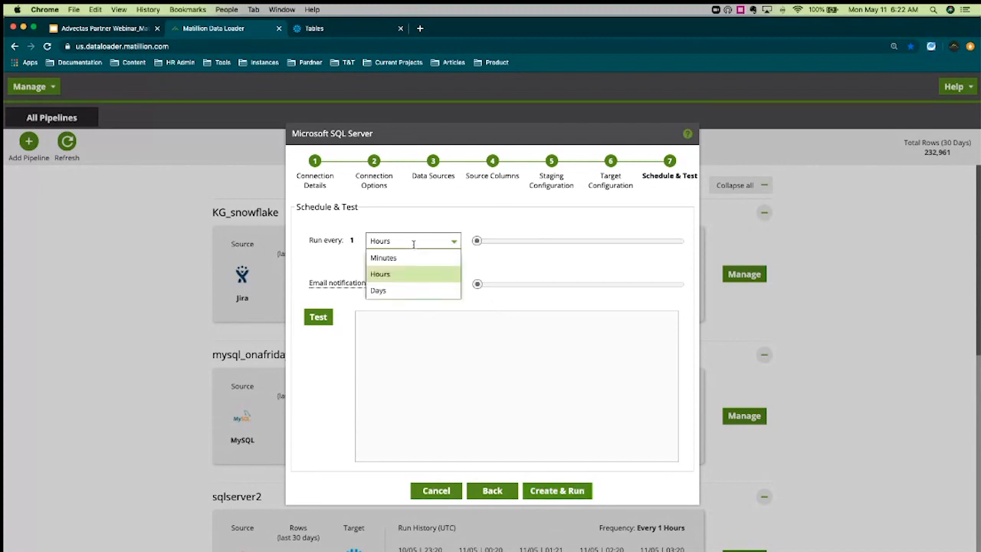
click(391, 258)
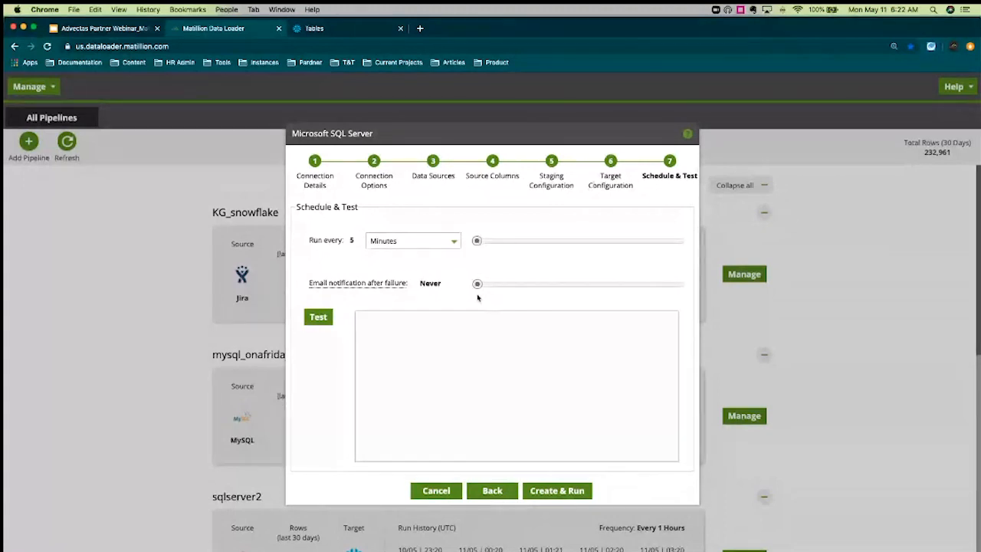
drag(476, 283, 498, 284)
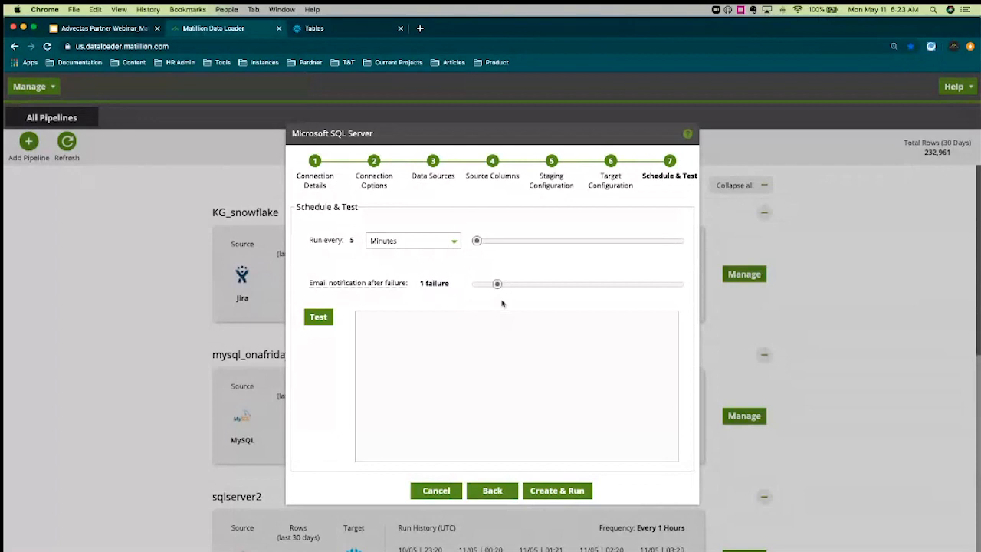
click(580, 284)
click(636, 284)
drag(655, 287, 491, 290)
Test the SQL Server source and Snowflake target, then Create & Run the pipeline
click(322, 323)
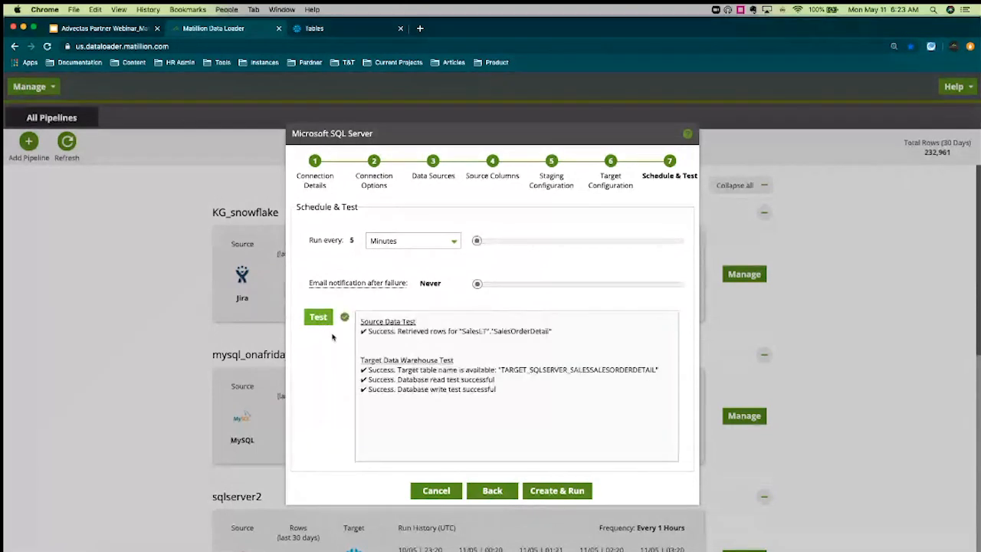
drag(369, 332, 562, 340)
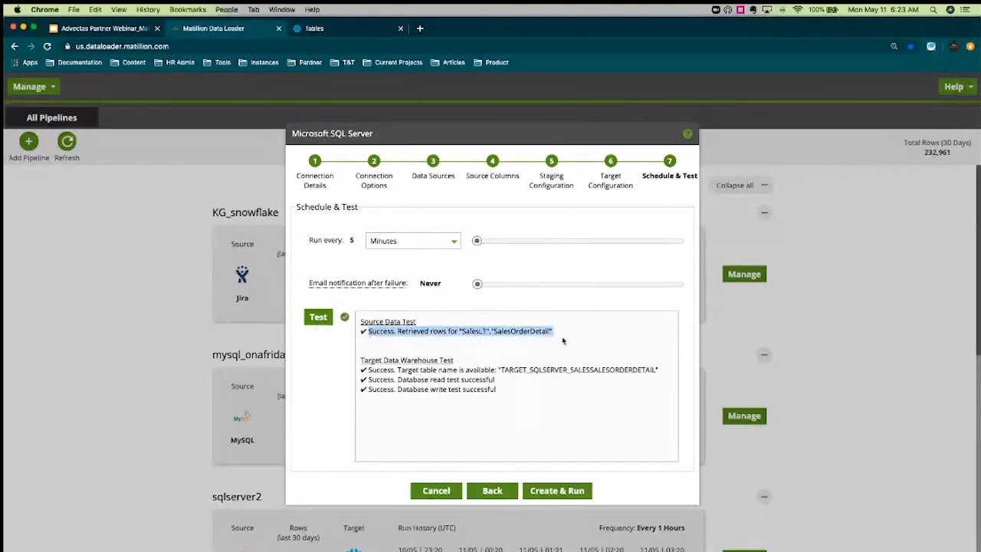
click(563, 340)
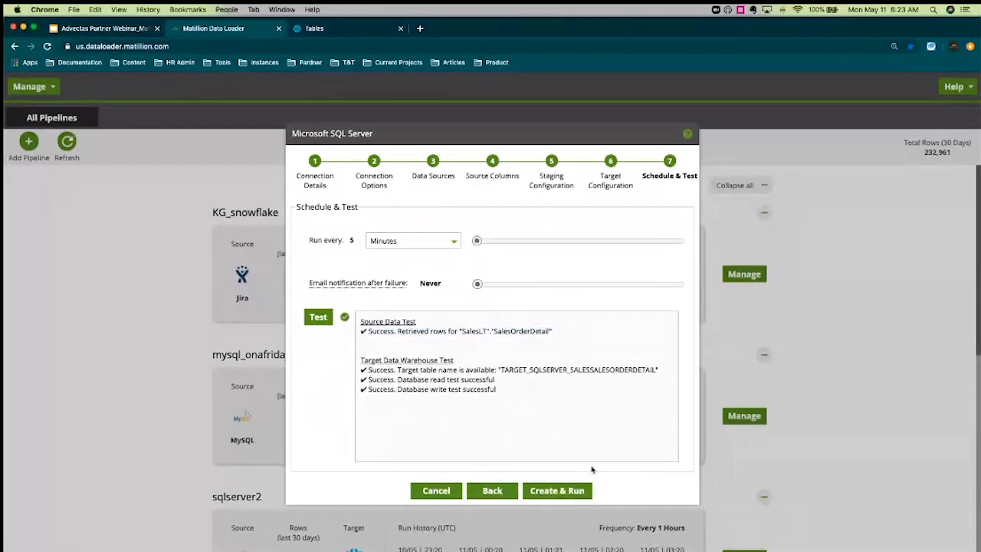
click(580, 494)
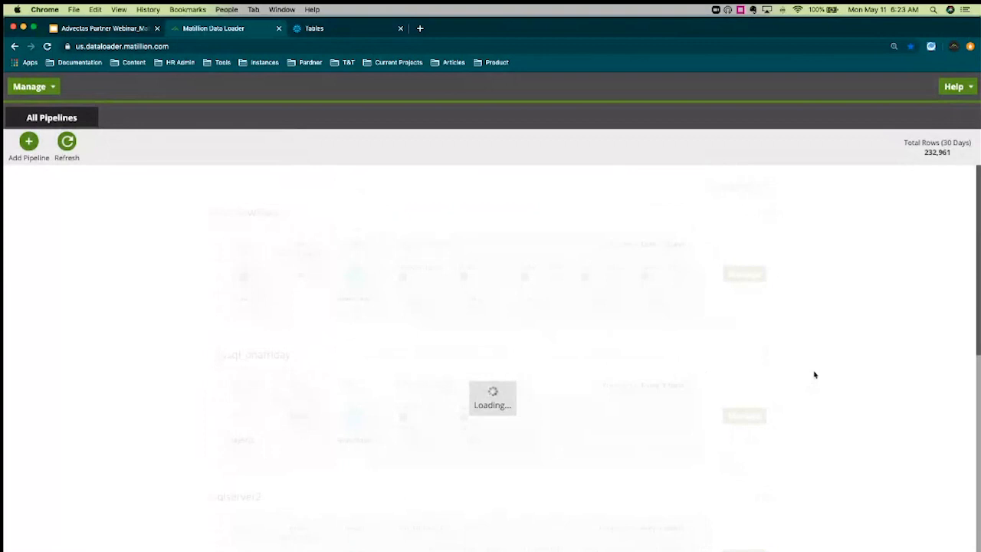
Find sqlserver_sales in All Pipelines and open its pipeline page with Manage
scroll(816, 375, down, 1)
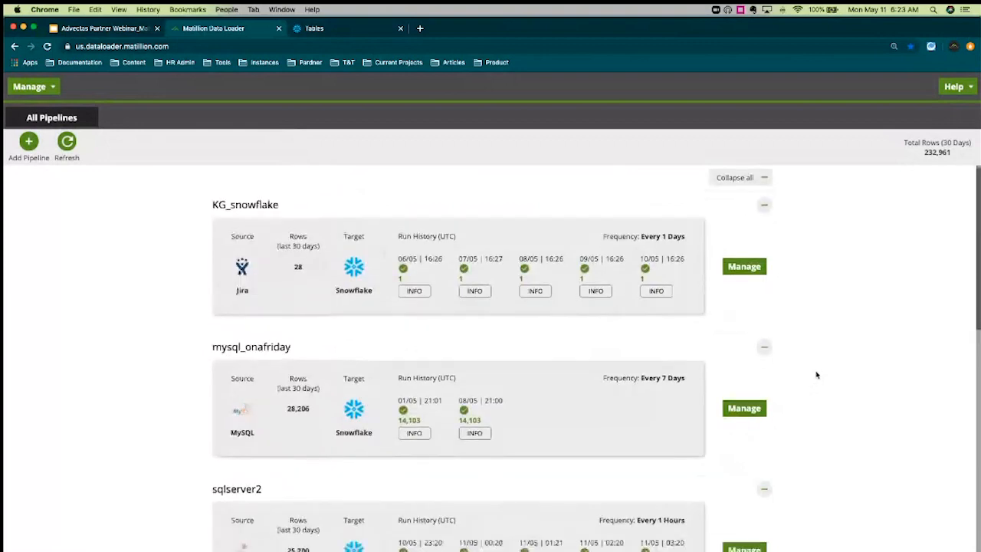
scroll(816, 374, down, 3)
scroll(816, 375, down, 2)
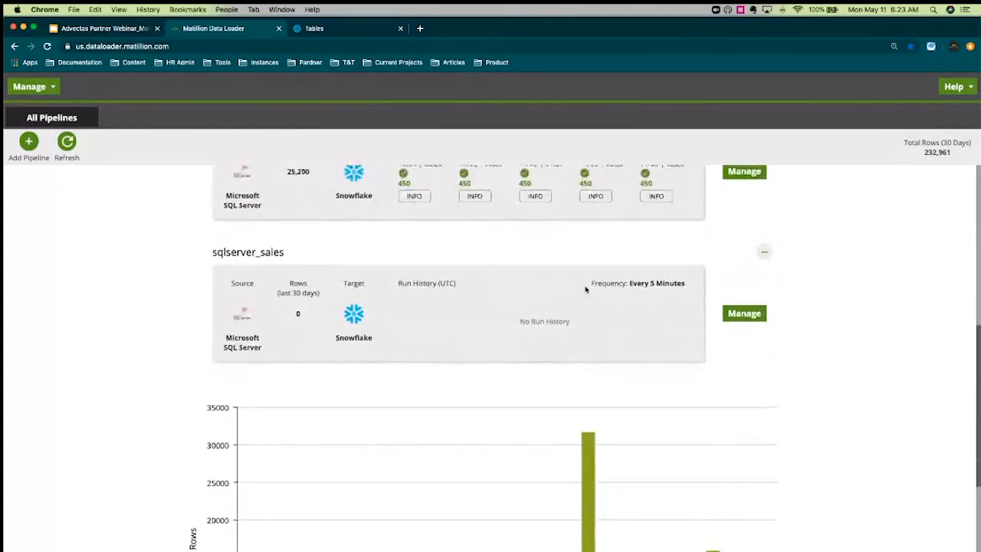
scroll(585, 288, up, 1)
click(744, 360)
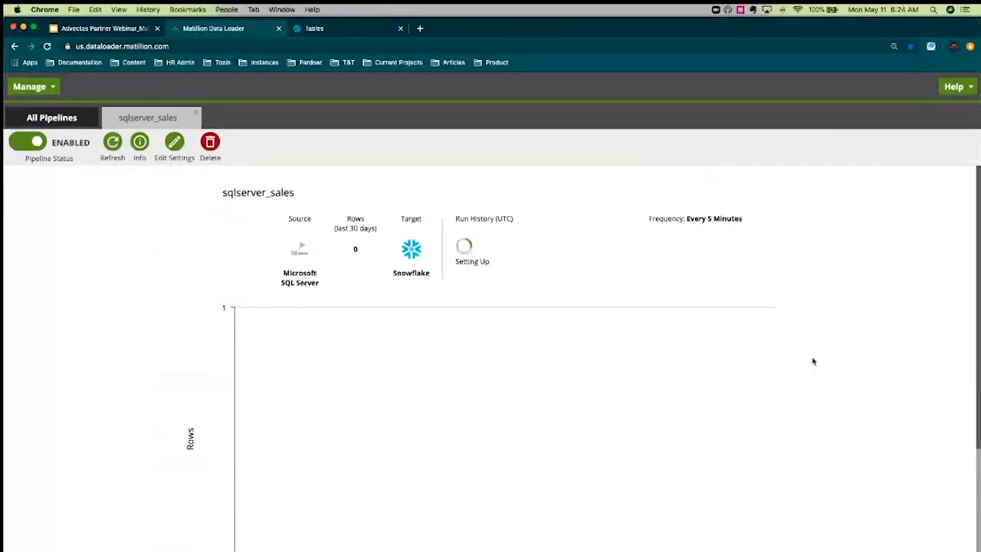
scroll(768, 335, down, 2)
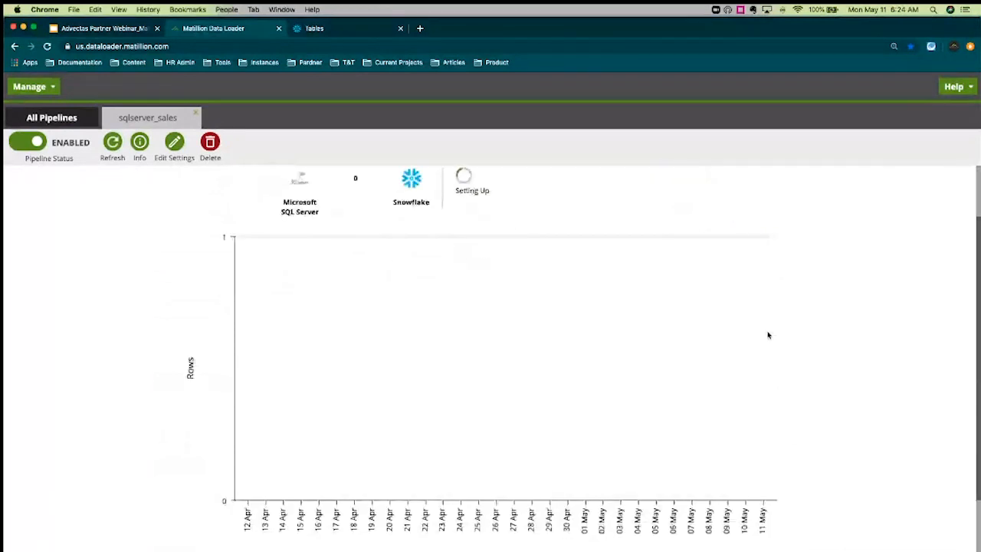
scroll(768, 335, up, 2)
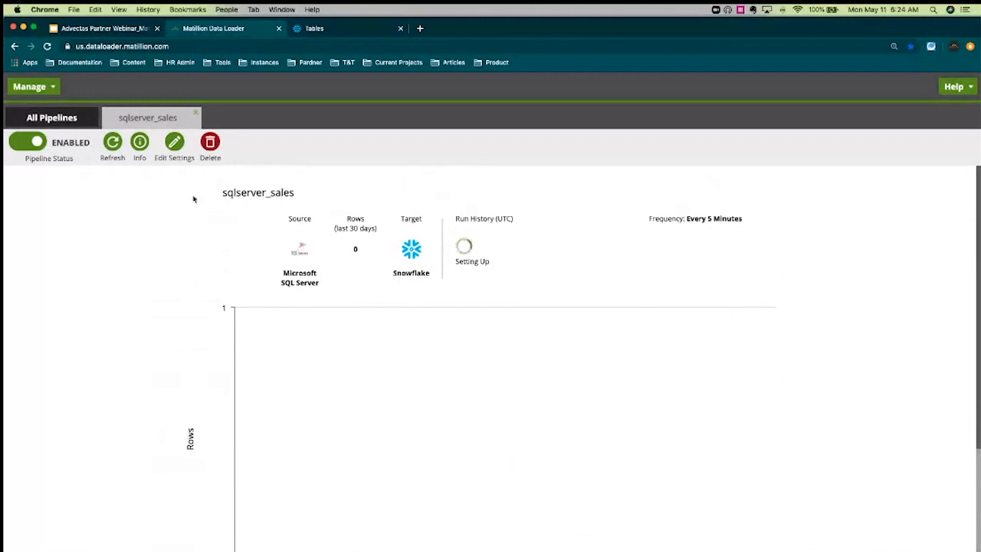
Review the sqlserver_sales Pipeline Info, then bring up its Edit Settings dialog
click(140, 144)
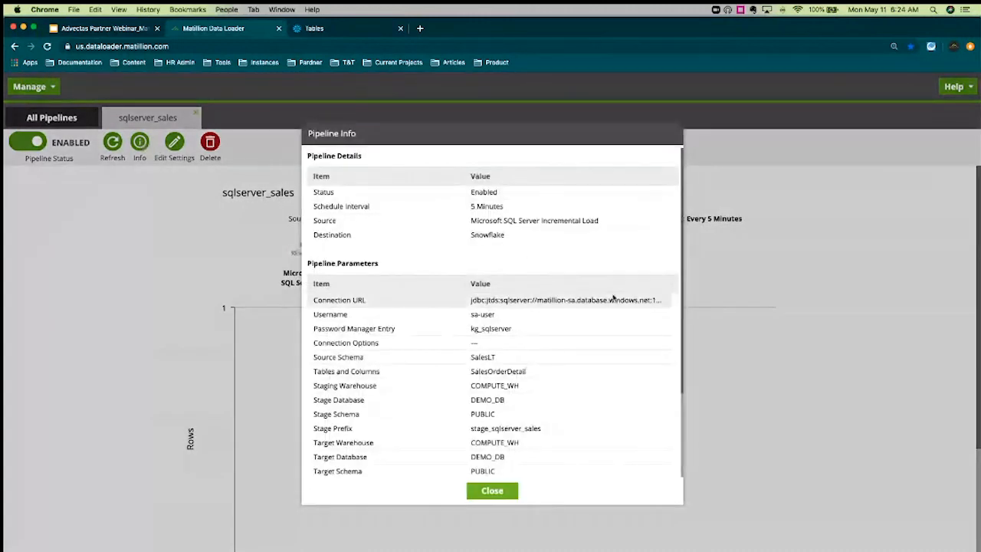
scroll(613, 297, down, 3)
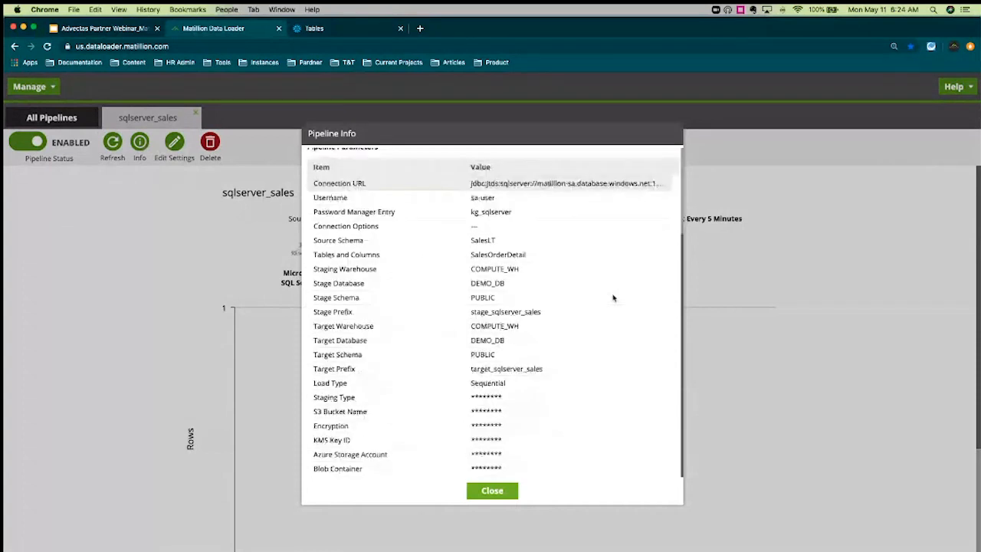
scroll(613, 297, up, 3)
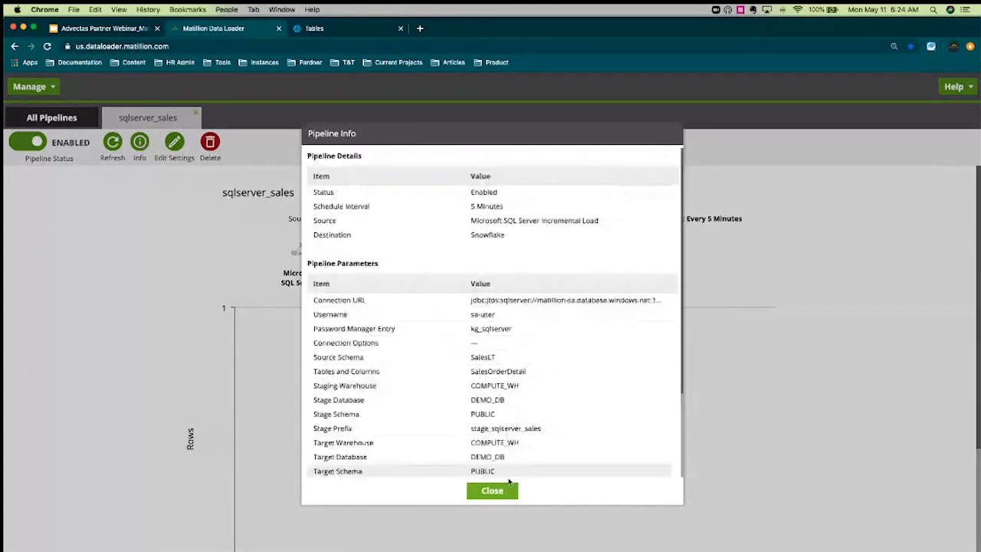
click(492, 490)
click(175, 146)
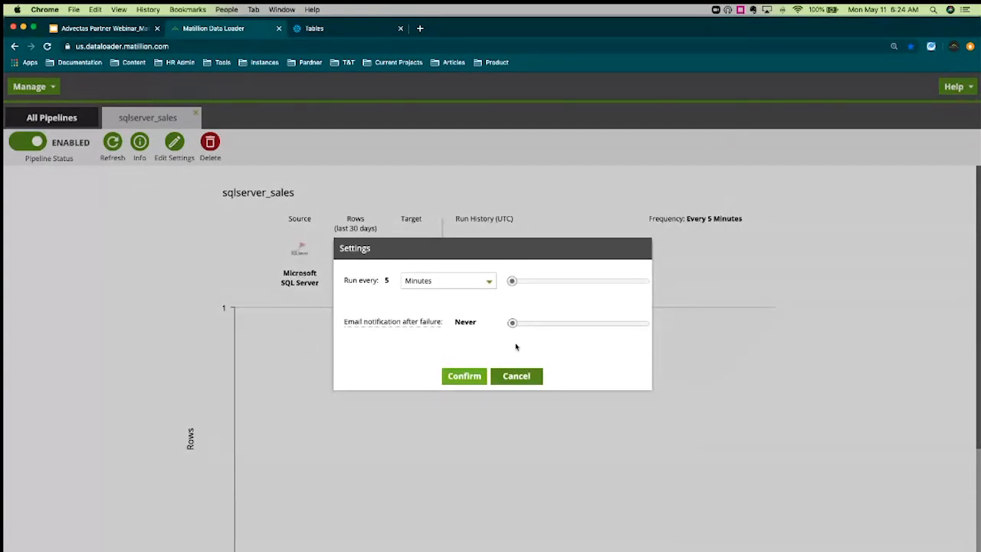
Schedule sqlserver_sales to run every 1 Days with a failure email after 1 failure, and confirm
click(481, 279)
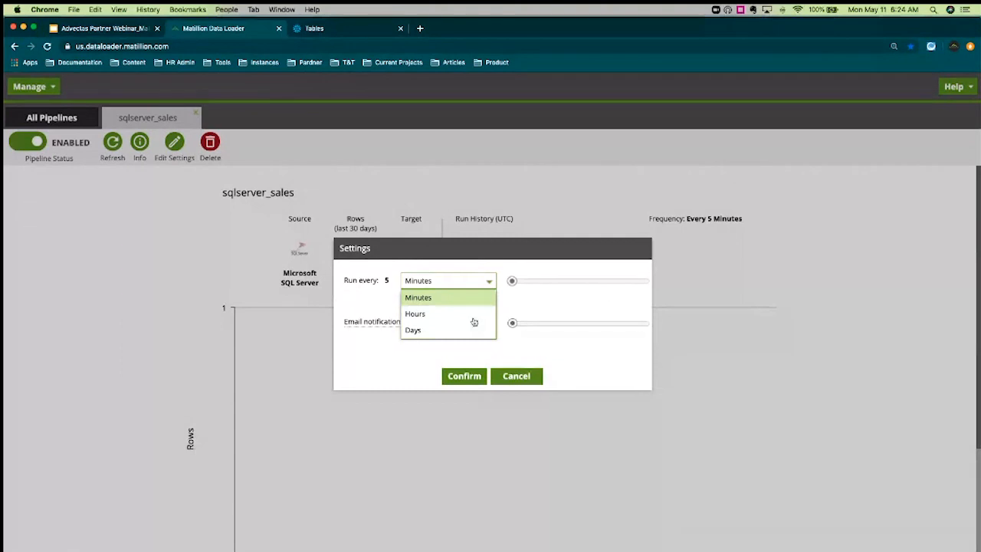
click(414, 329)
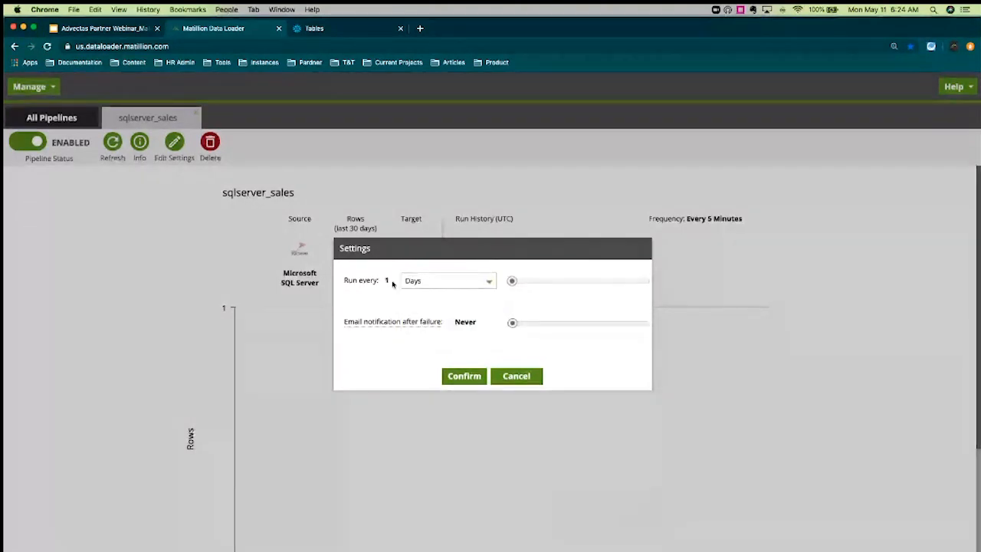
click(555, 322)
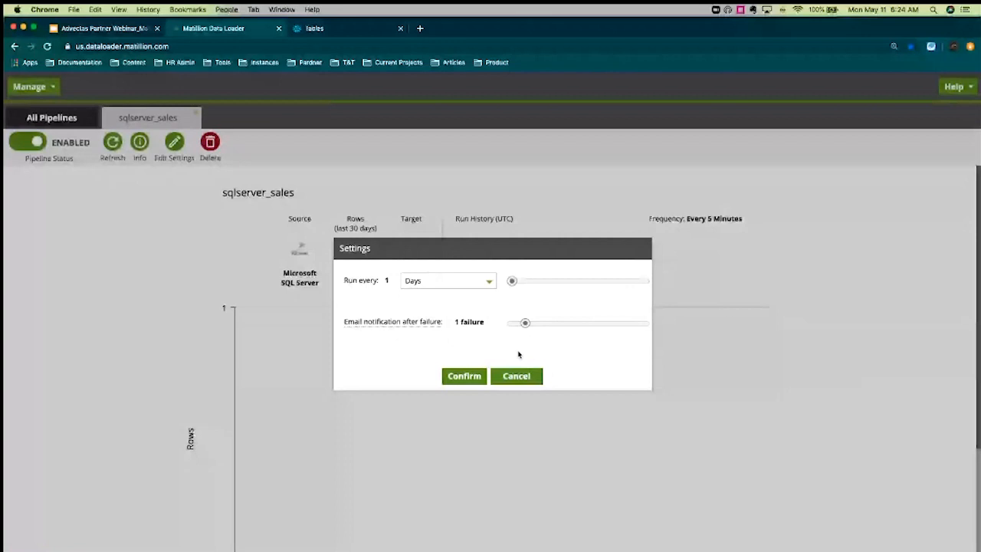
click(474, 383)
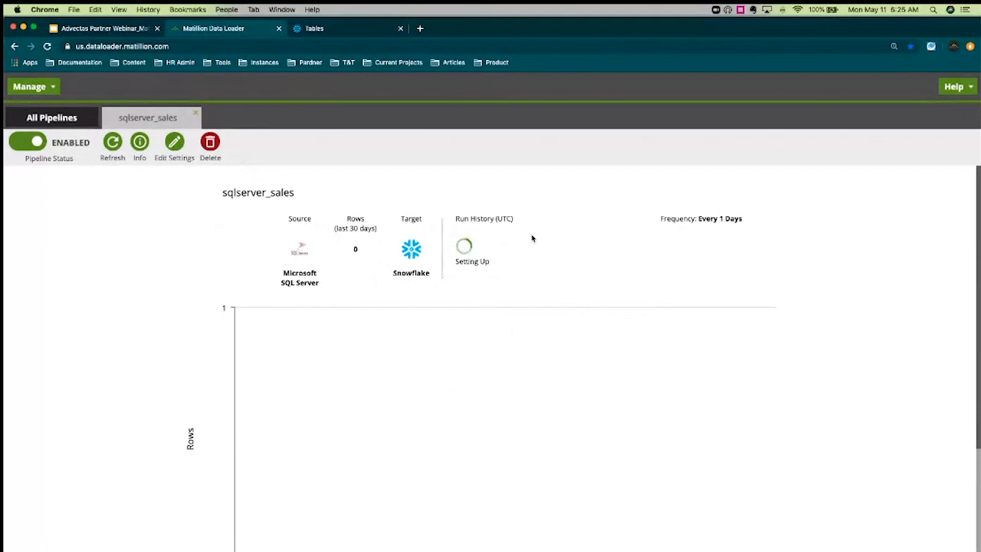
Return to All Pipelines and scroll up to KG_snowflake at the top of the list
click(52, 118)
scroll(859, 240, up, 1)
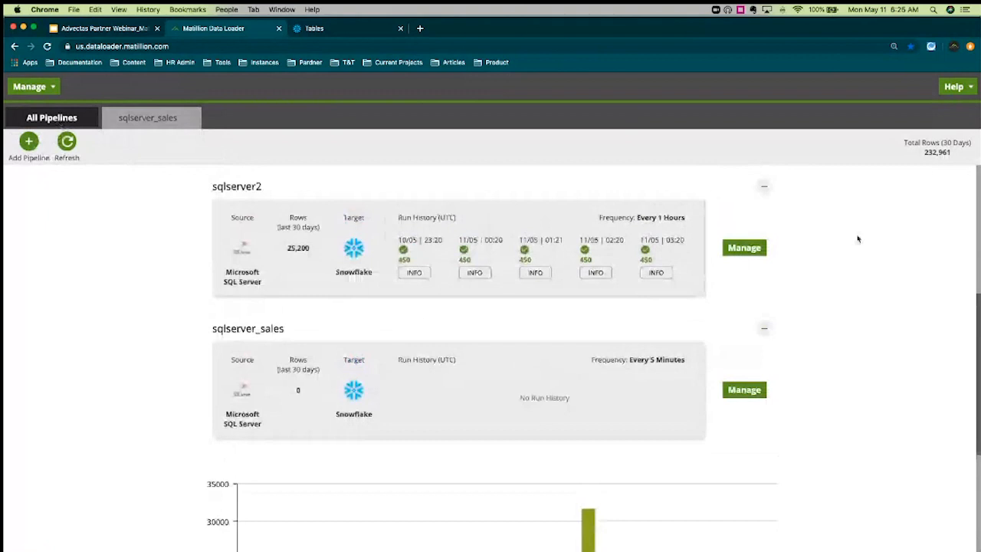
scroll(857, 239, up, 5)
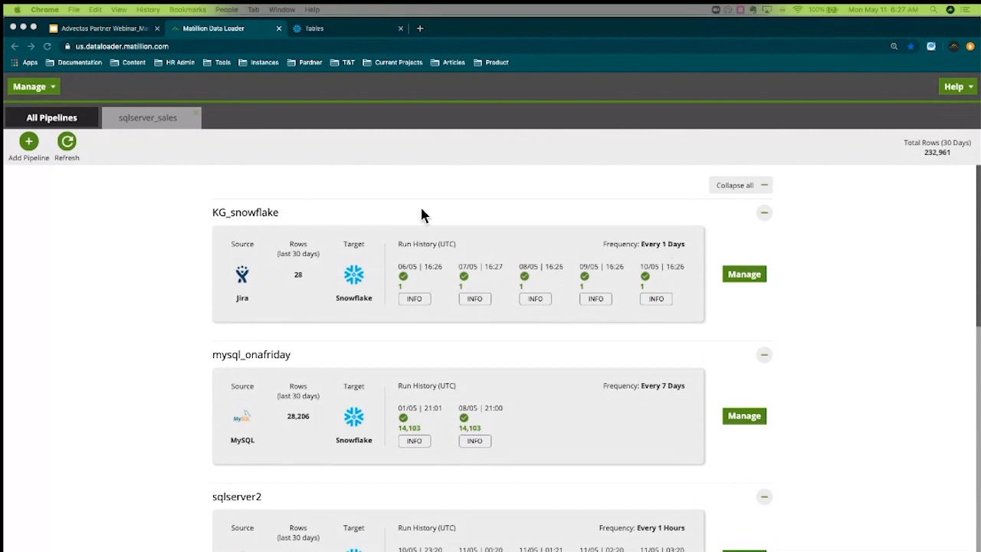
Start a new pipeline with Excel as its source
click(29, 144)
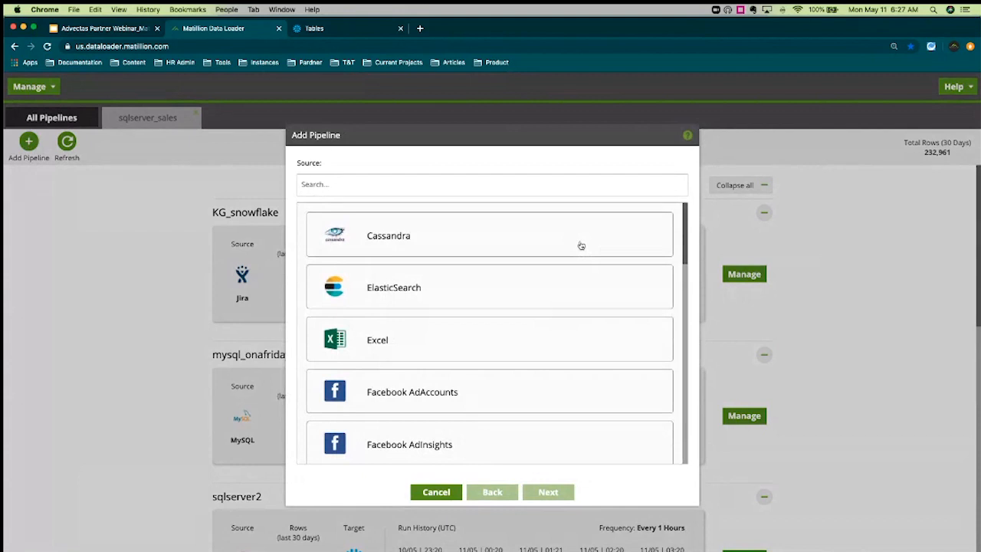
click(528, 341)
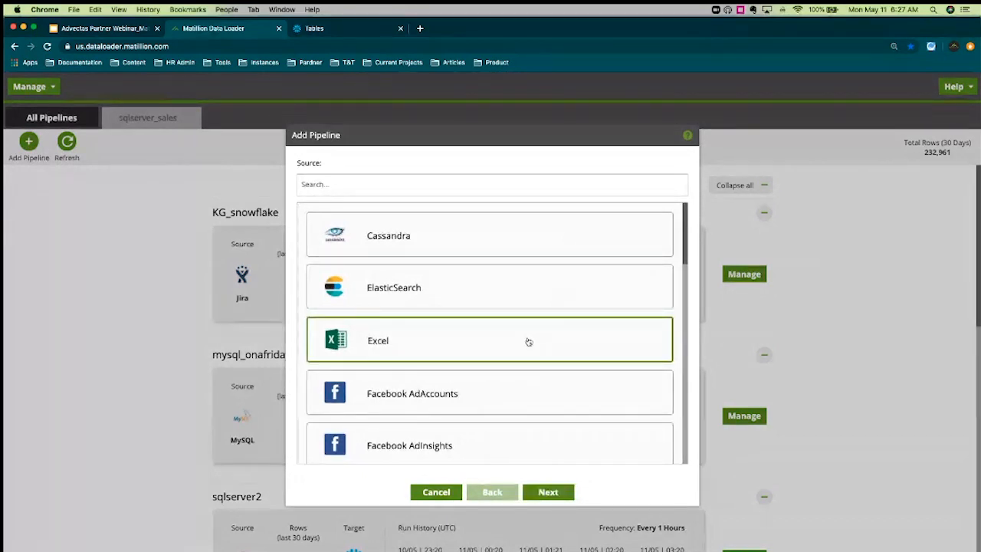
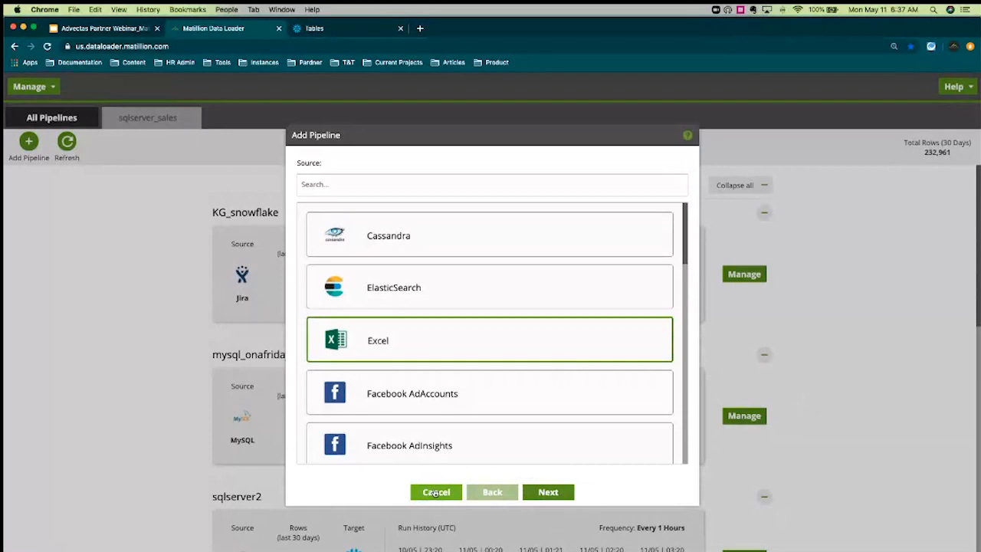
Abandon the Excel pipeline and start one with Microsoft SQL Server as the source
click(436, 493)
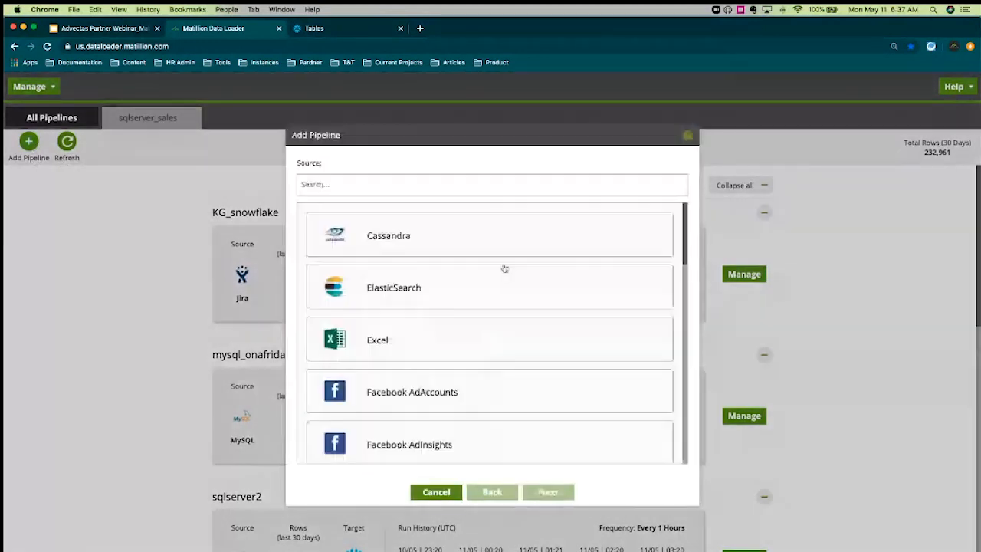
scroll(556, 302, down, 5)
scroll(557, 302, down, 5)
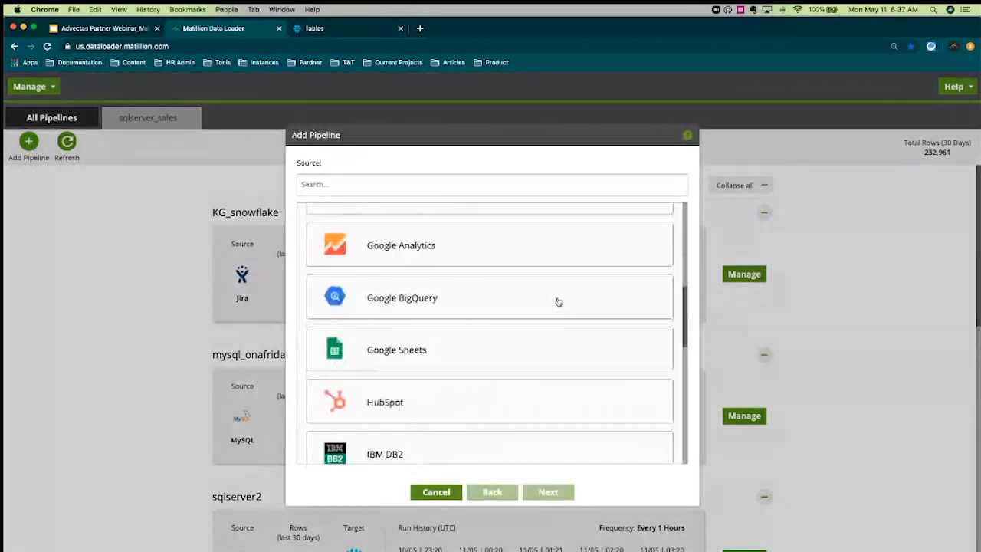
scroll(557, 302, down, 1)
click(558, 314)
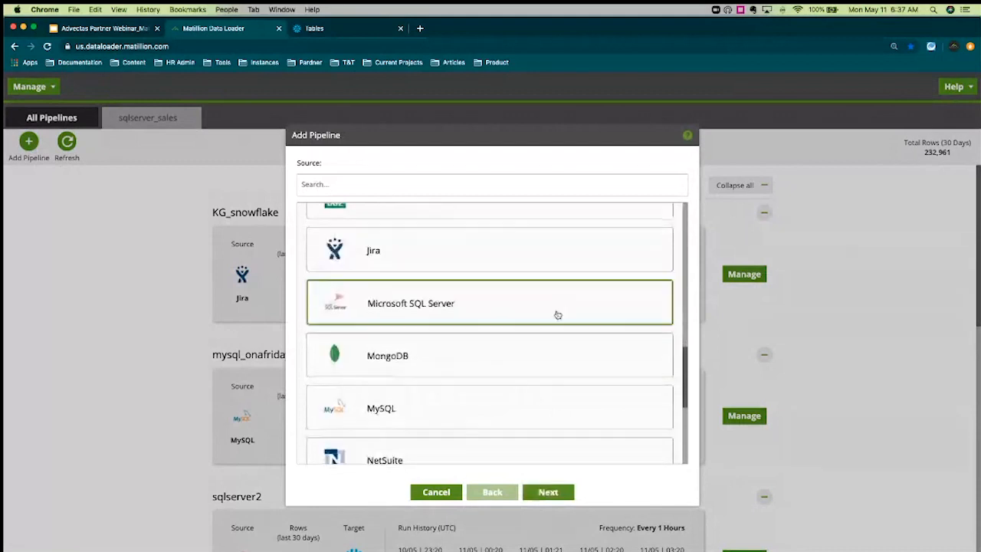
click(549, 496)
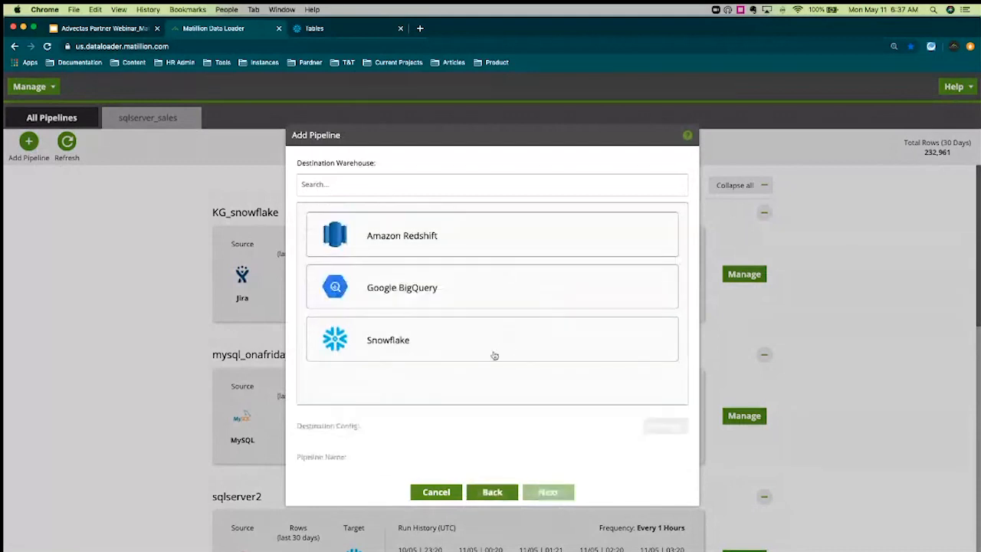
Target Snowflake via test_snowflake_connection_0510 and name the pipeline sqlserver_test2
click(506, 356)
click(629, 429)
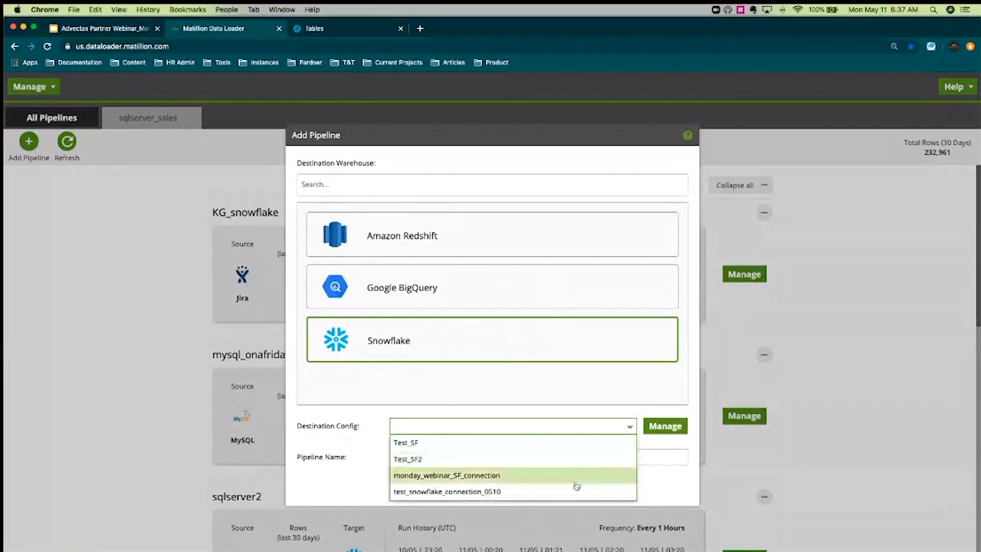
click(570, 490)
click(603, 460)
text(sql)
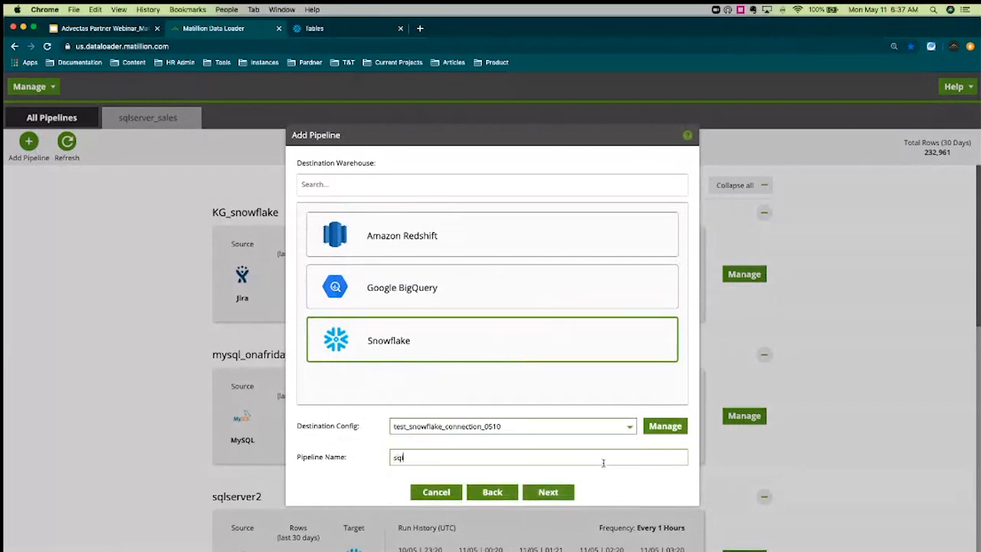
text(server_test2)
click(567, 496)
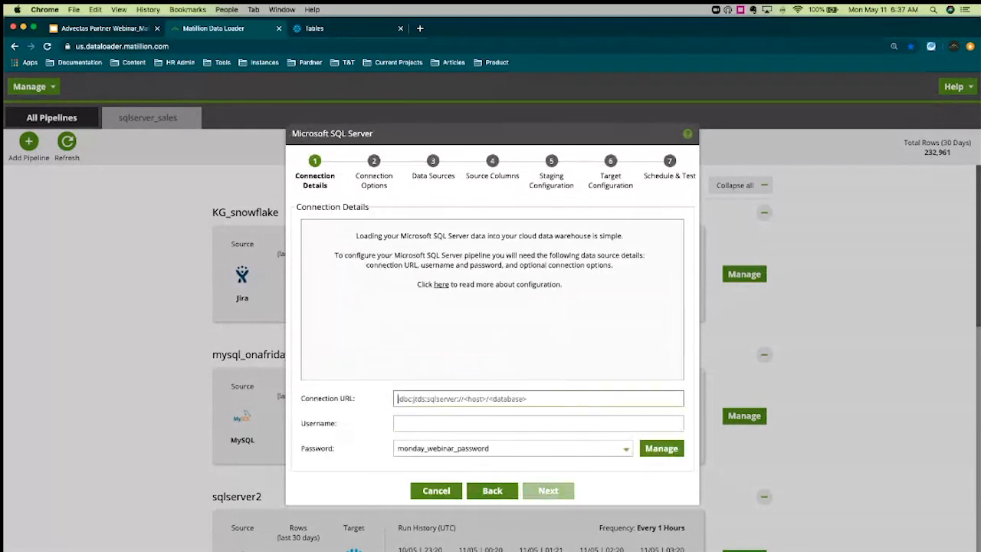
Fill in the SQL Server connection with the pasted JDBC URL, database username and stored password
key(super+Tab)
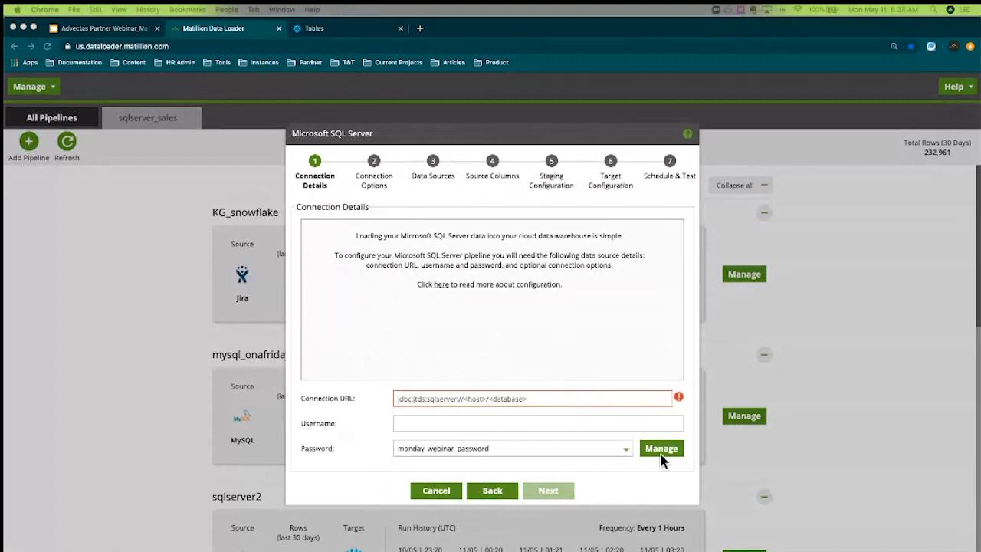
click(564, 399)
text(jdbc:jtds:sqlserver://matillion-sa.database.windows.net:1433/AdventureWorks)
click(566, 422)
text(kg)
key(BackSpace)
key(BackSpace)
text(sa-user)
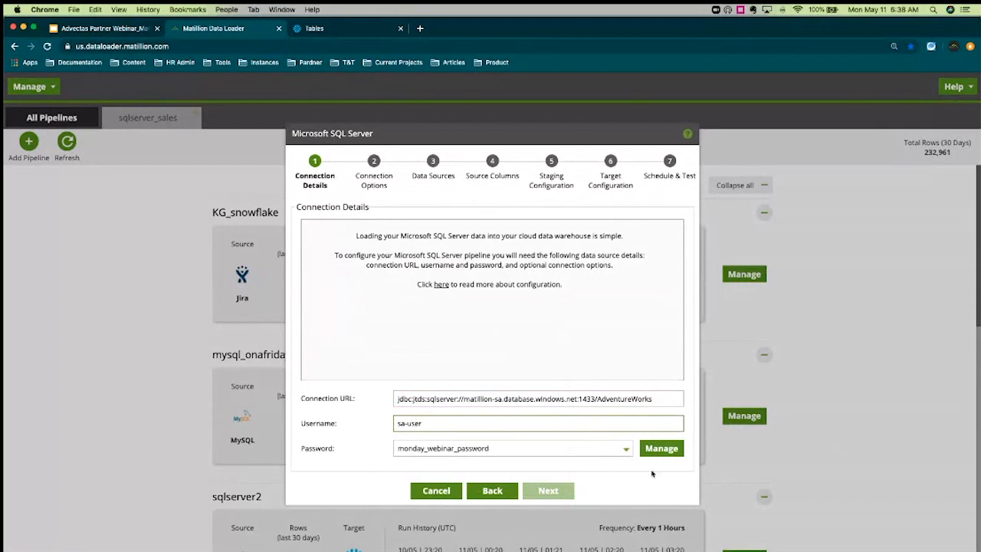
click(620, 455)
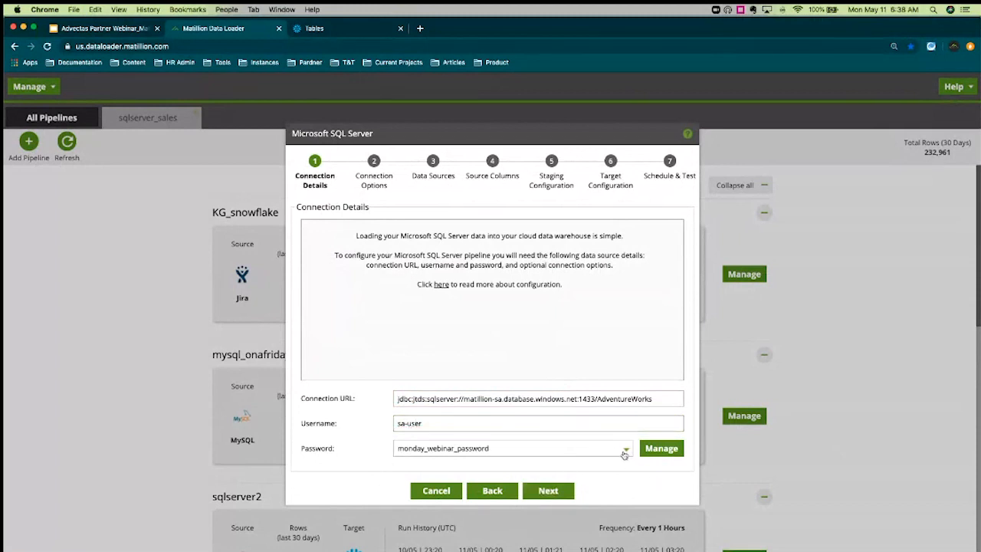
click(625, 452)
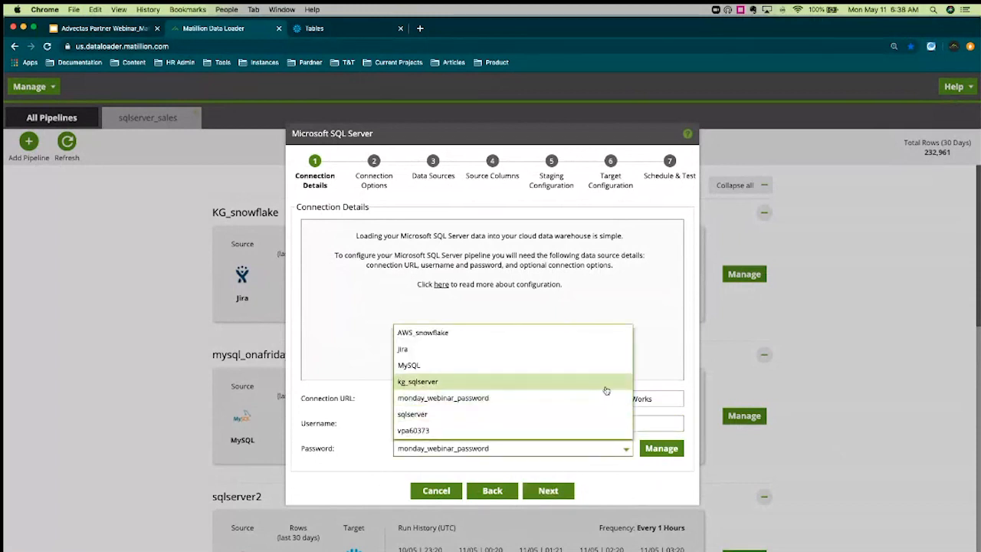
click(606, 381)
click(567, 493)
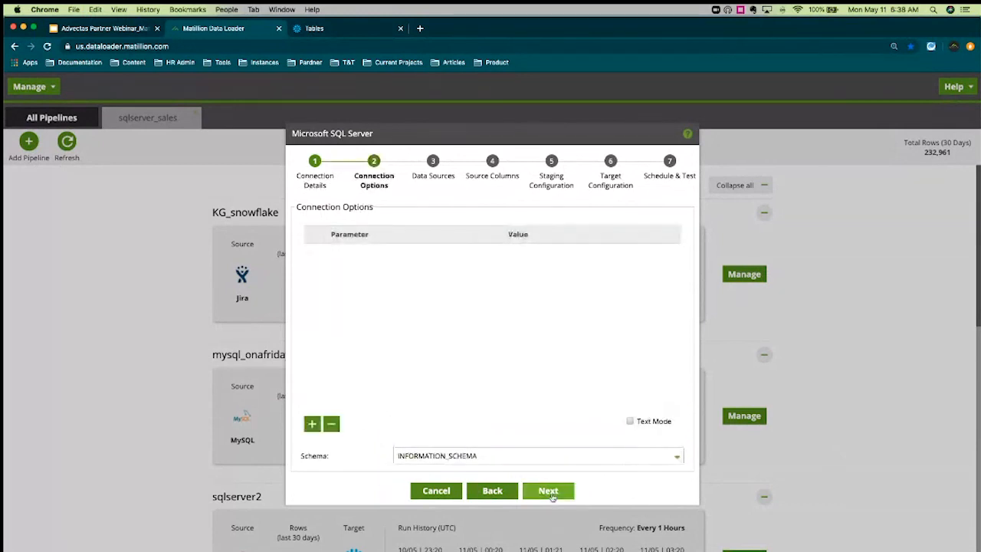
Set the schema to SalesLT and select the SalesOrderDetail table for loading
click(547, 491)
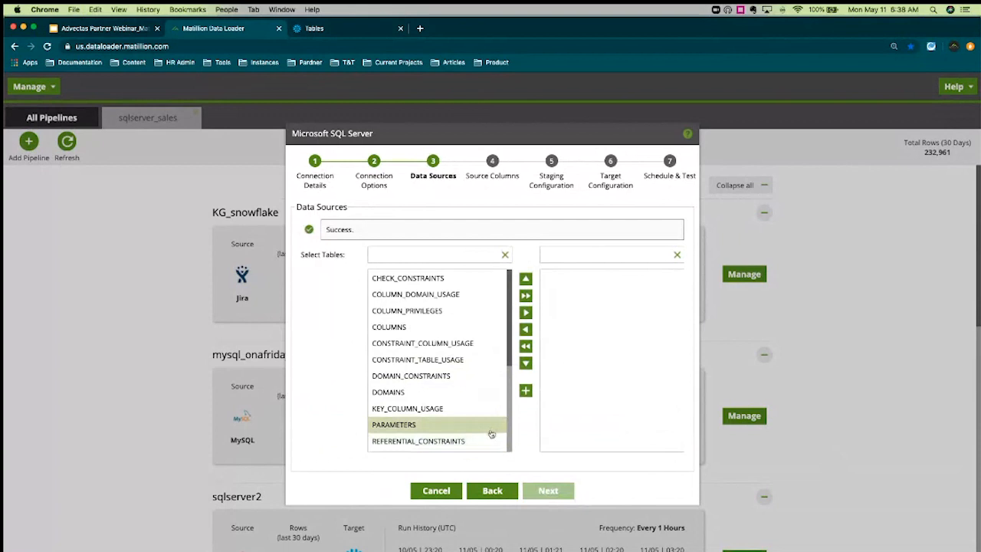
click(492, 491)
click(677, 456)
scroll(523, 341, down, 3)
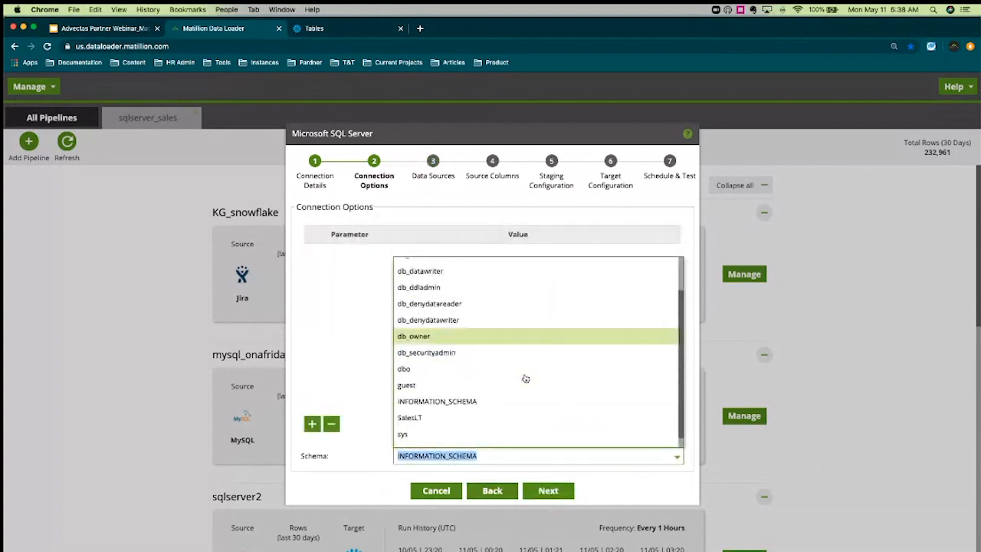
click(519, 407)
click(548, 489)
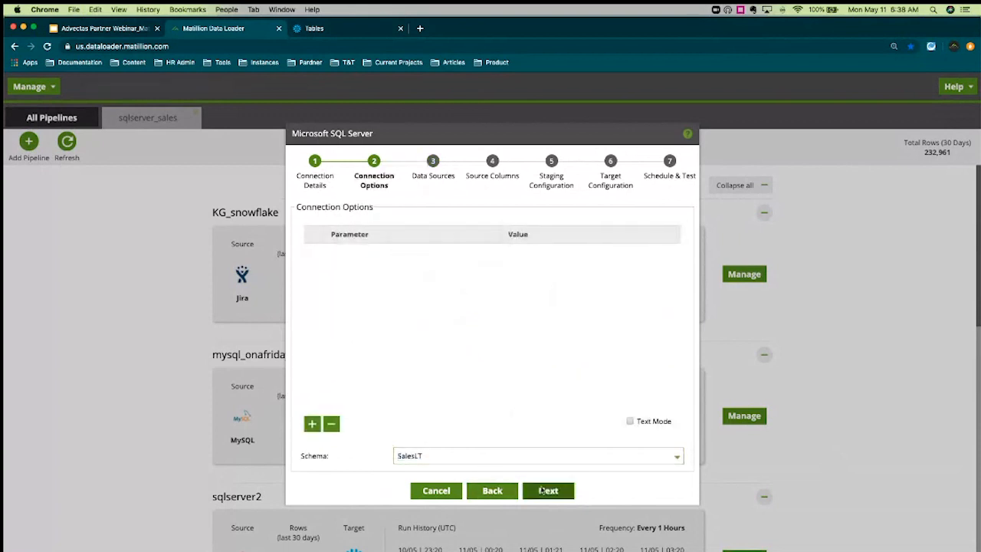
scroll(460, 398, down, 1)
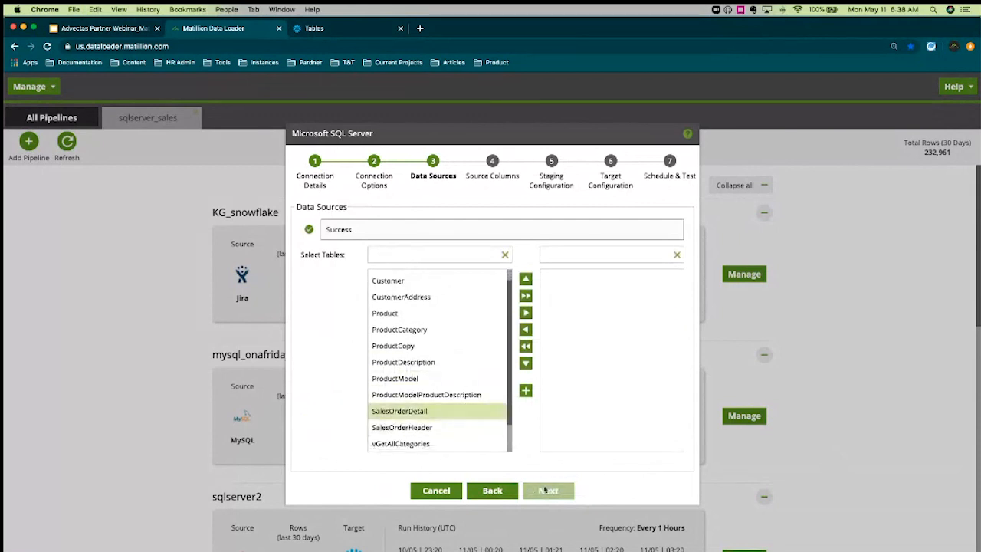
click(525, 313)
click(545, 490)
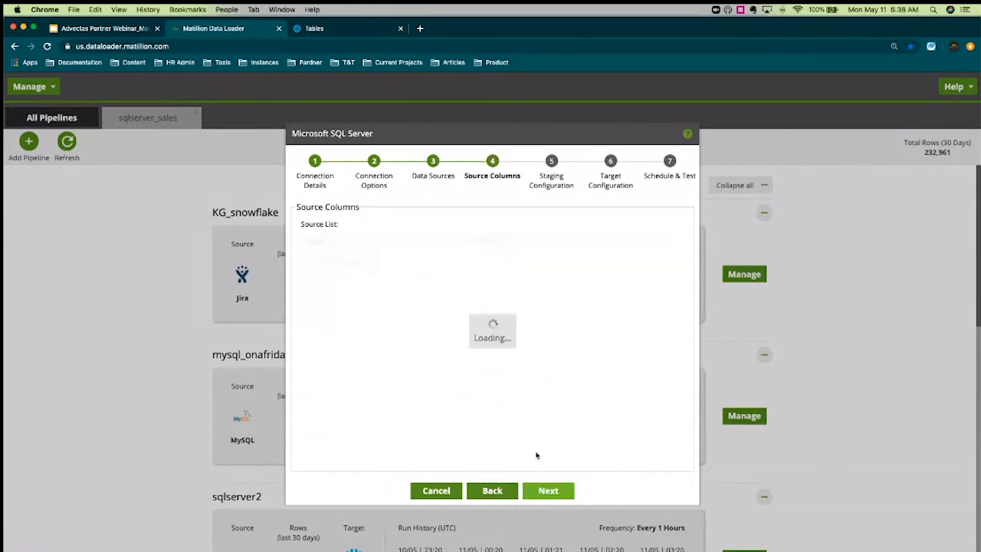
click(462, 261)
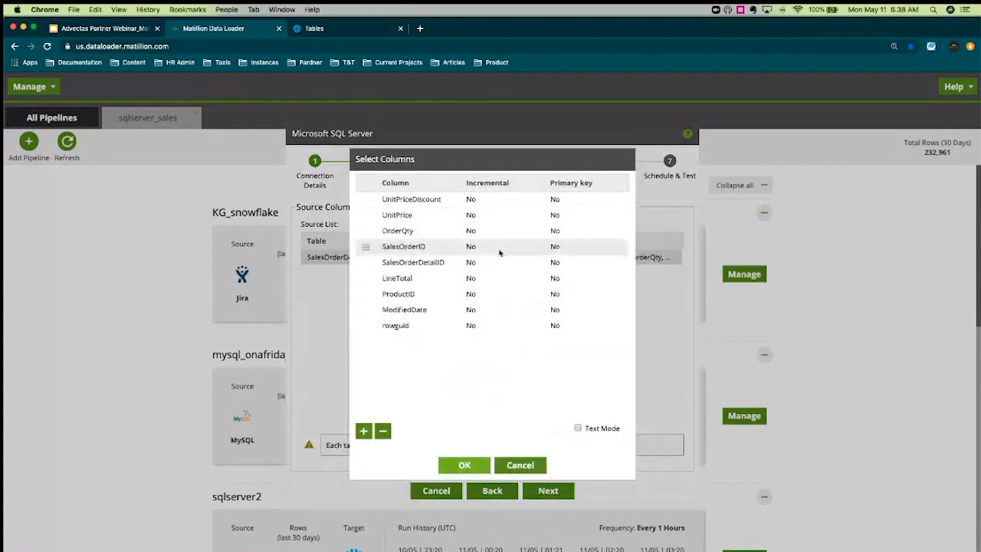
click(499, 217)
click(517, 248)
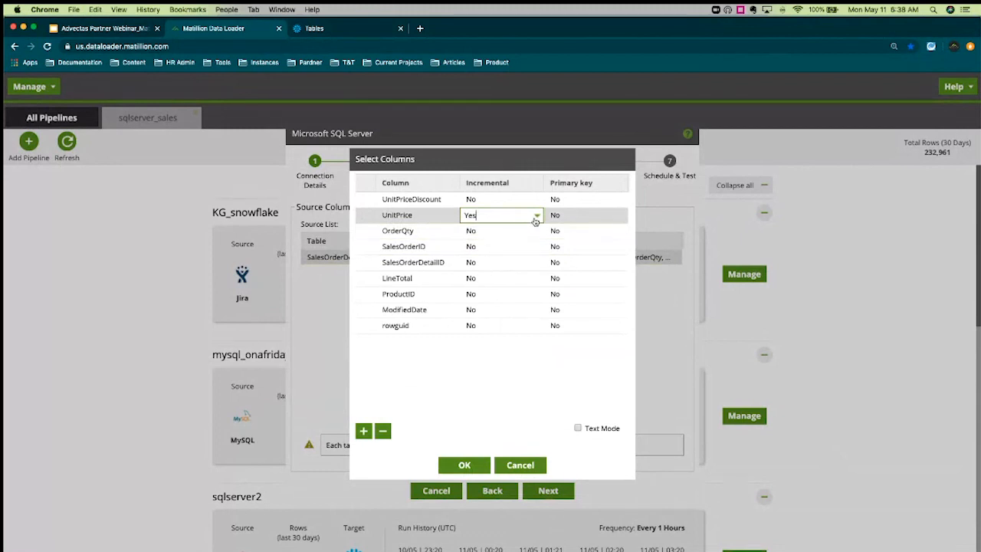
click(504, 309)
click(498, 342)
click(528, 355)
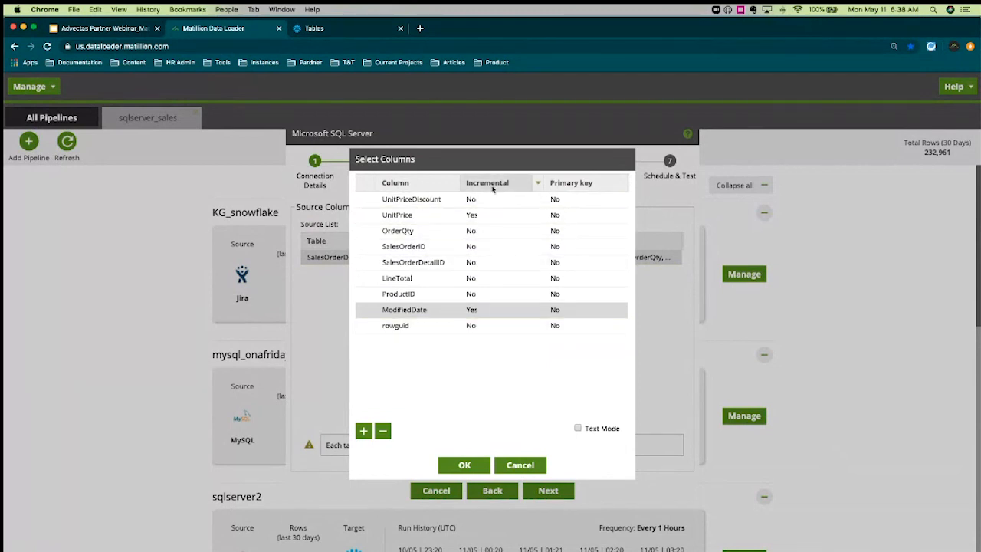
click(518, 462)
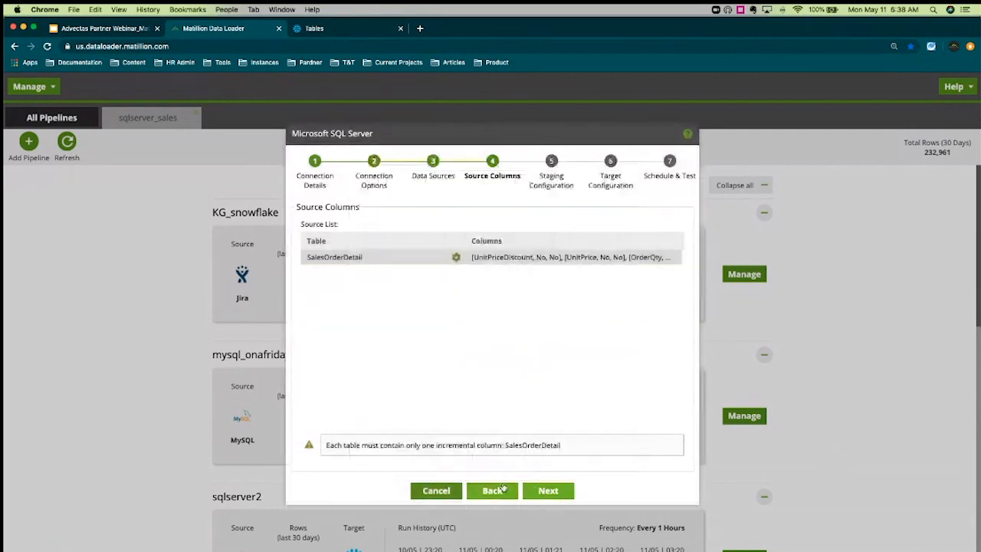
Cancel the Microsoft SQL Server pipeline wizard, returning to the All Pipelines list
click(436, 490)
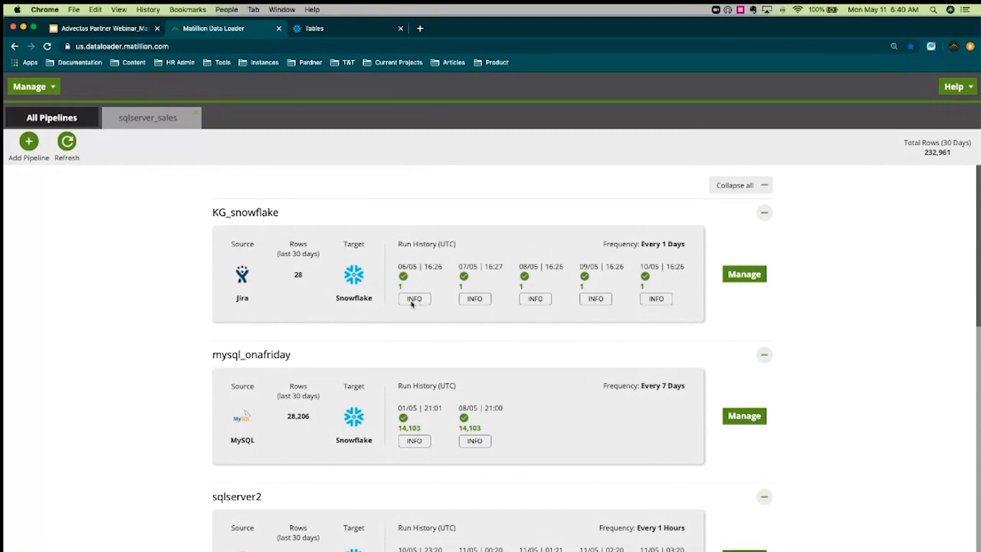
Open the INFO log for the first KG_snowflake run in Run History
click(412, 300)
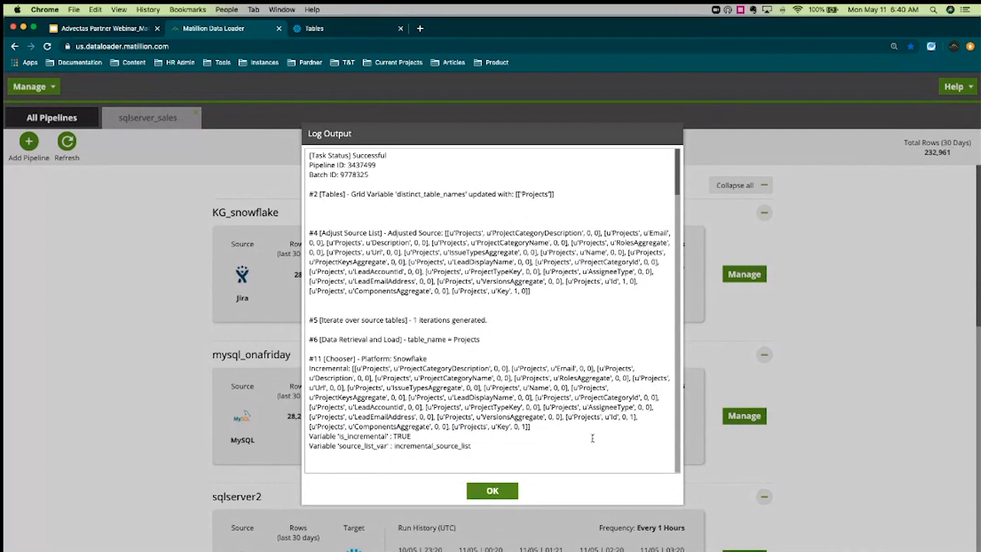
Close the KG_snowflake run log and scroll down the pipelines list
click(492, 491)
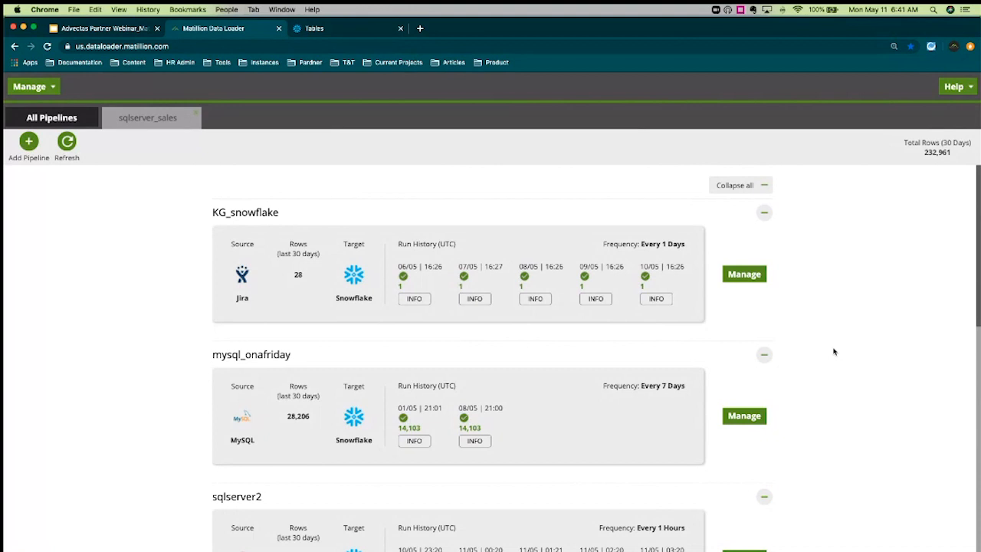
scroll(834, 352, down, 2)
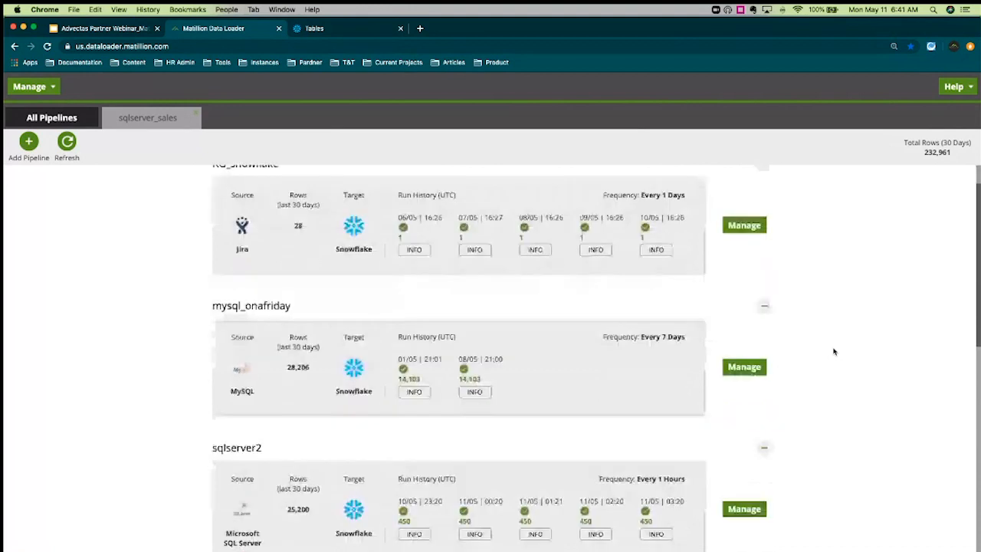
scroll(831, 356, down, 5)
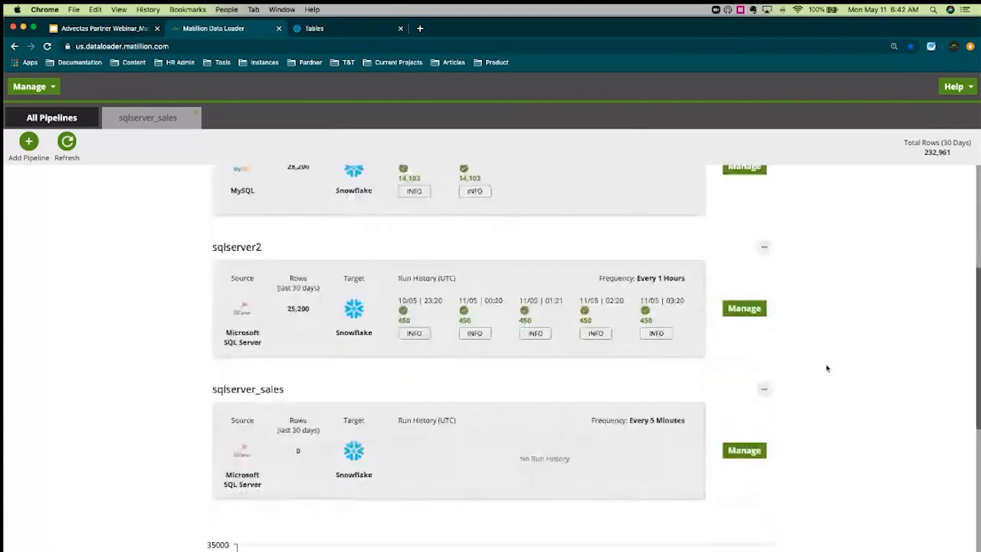
Refresh All Pipelines until sqlserver_sales shows its first daily run of 542 rows
click(65, 142)
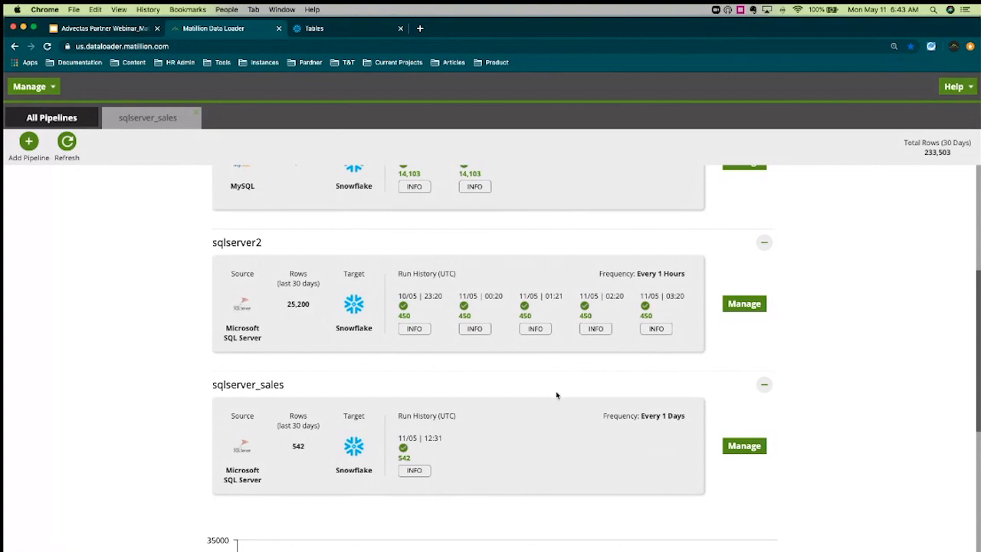
Read the sqlserver_sales run log to its end confirming 542 rows inserted, then go to Snowflake
scroll(556, 395, down, 1)
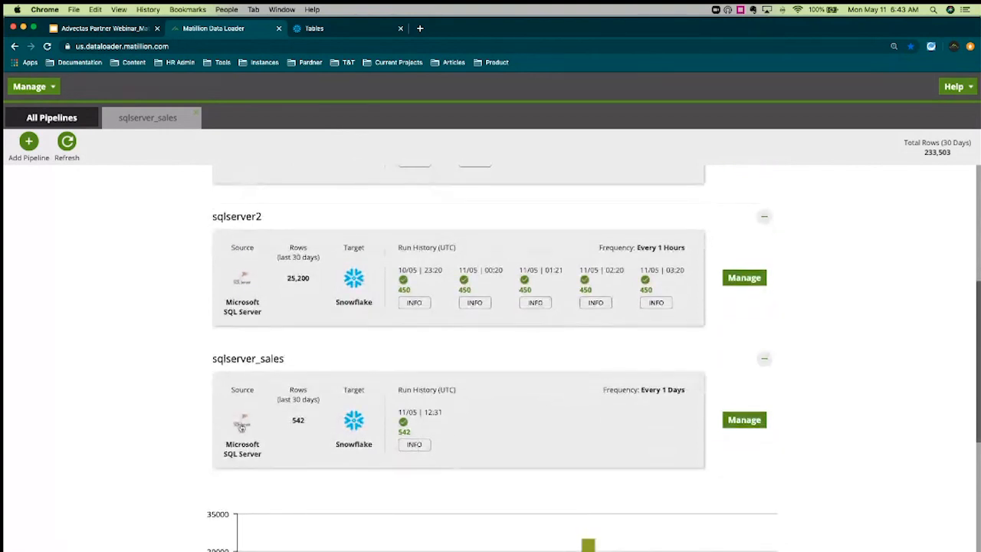
click(414, 445)
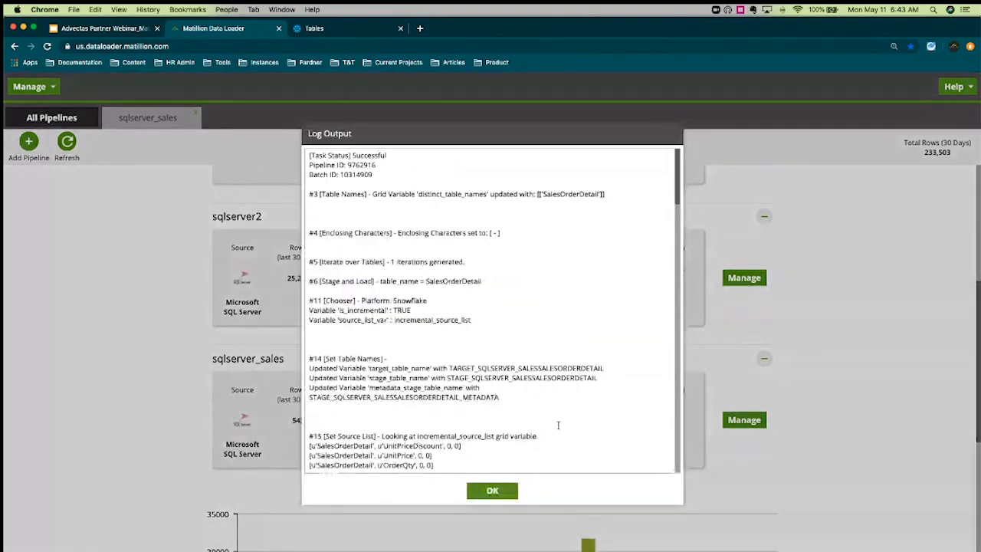
scroll(558, 424, down, 15)
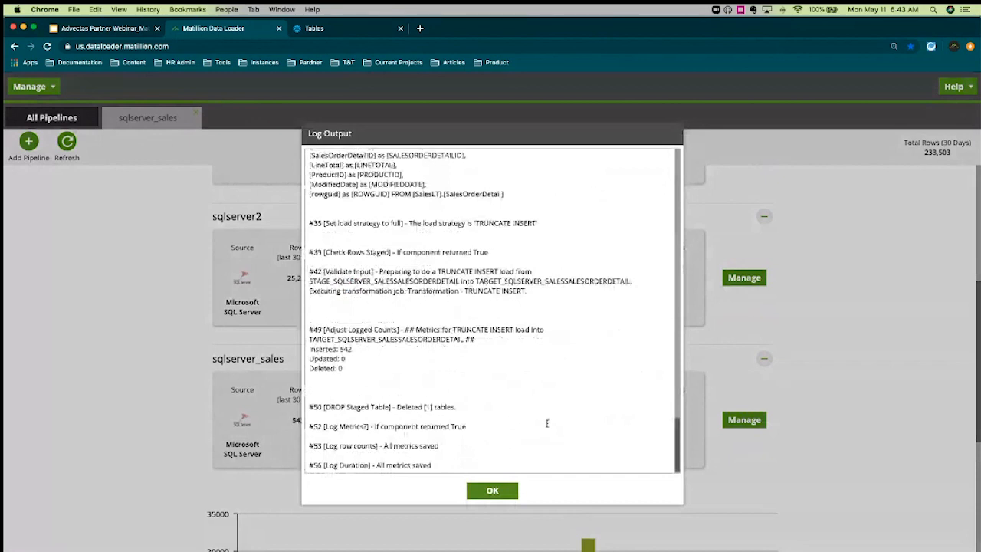
click(315, 29)
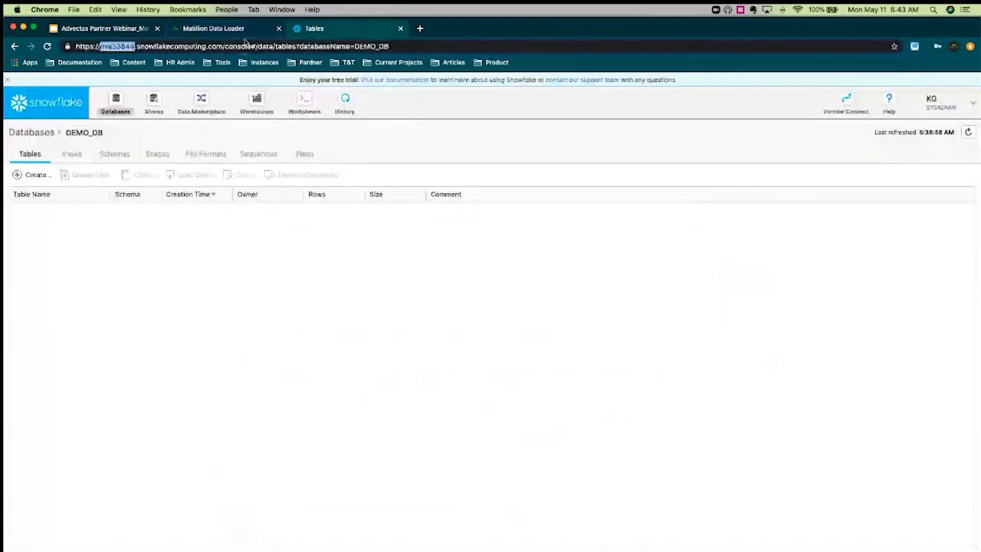
Reload the Snowflake console and wait for the Warehouses page listing COMPUTE_WH
key(Return)
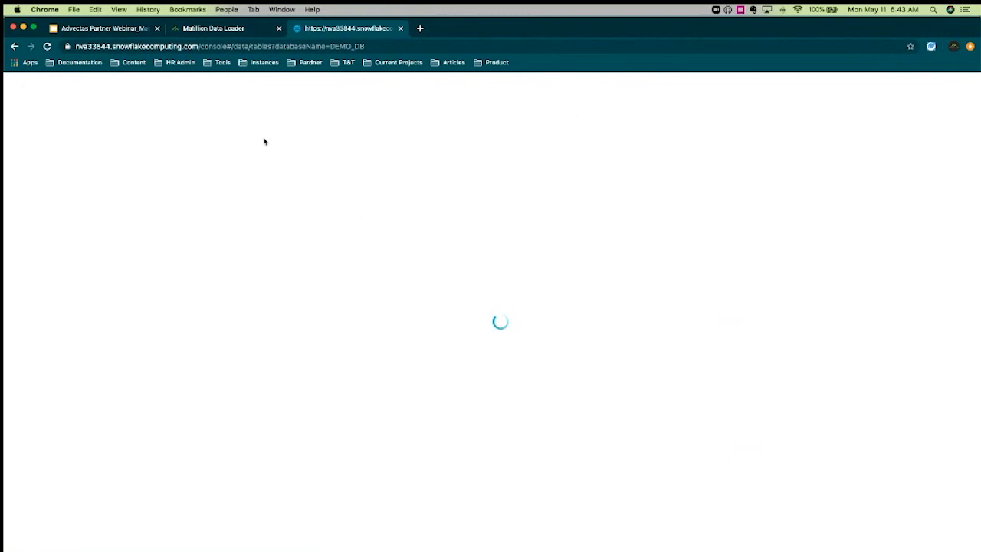
click(228, 30)
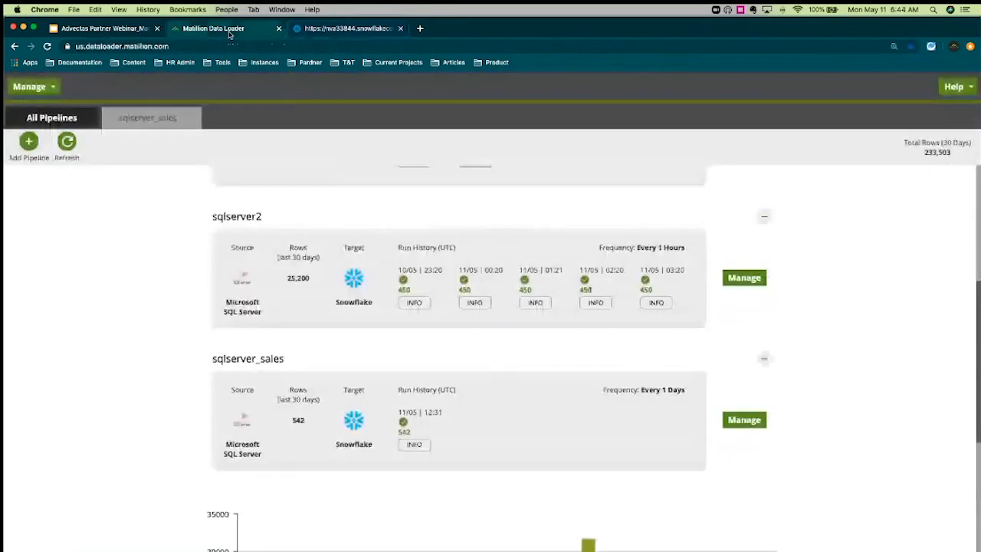
click(329, 30)
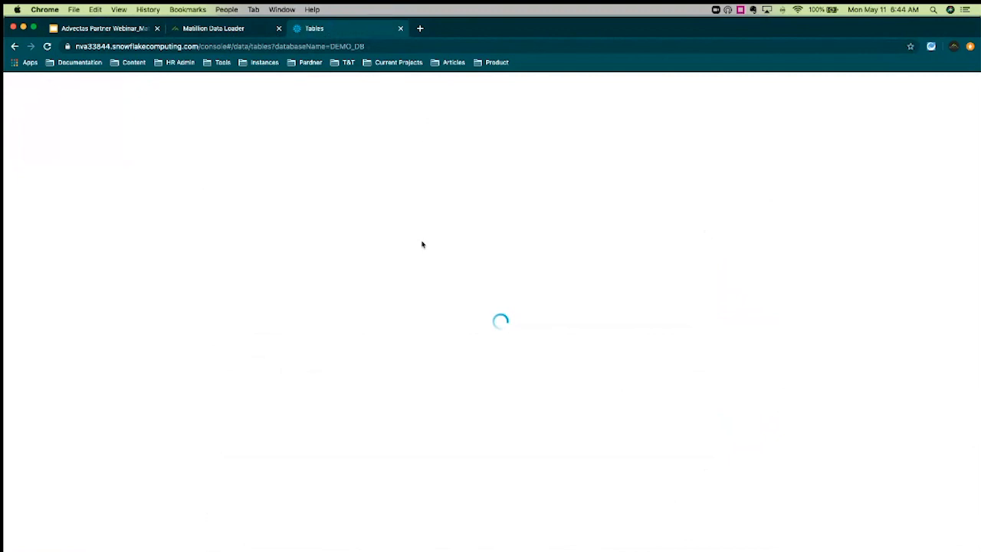
click(239, 33)
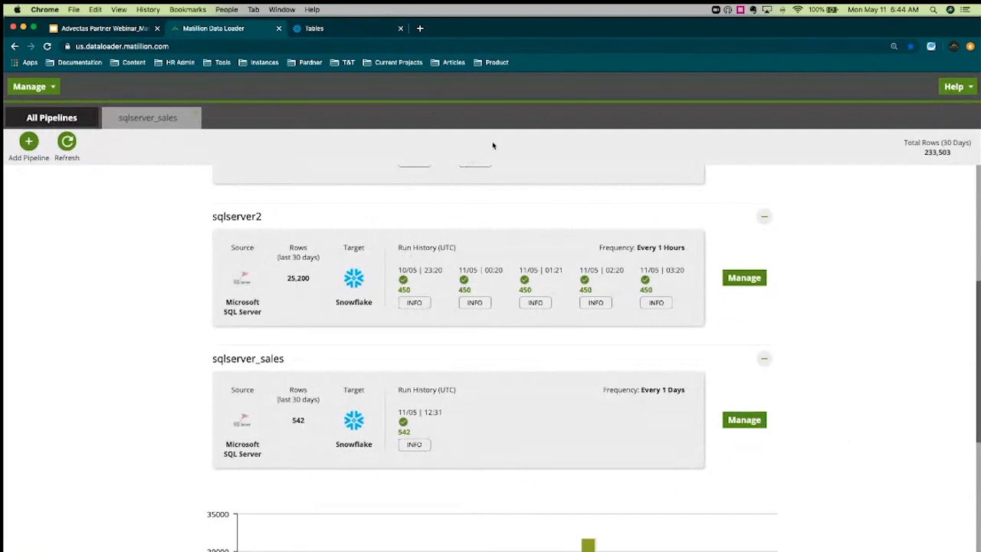
click(365, 34)
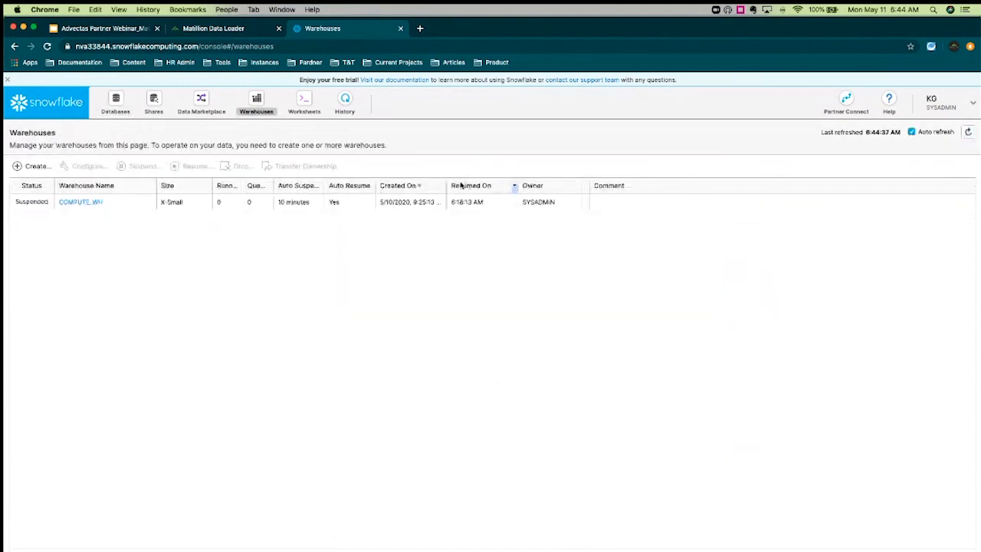
Run 'select * from' on DEMO_DB.PUBLIC's TARGET_SQLSERVER_SALESSALESORDERDETAIL in a worksheet, then view query history
click(304, 99)
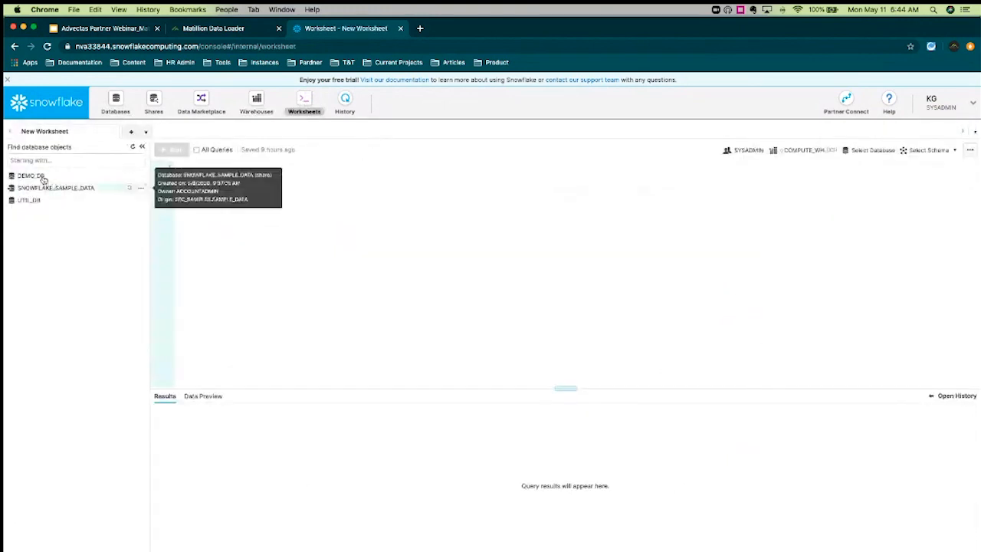
click(43, 176)
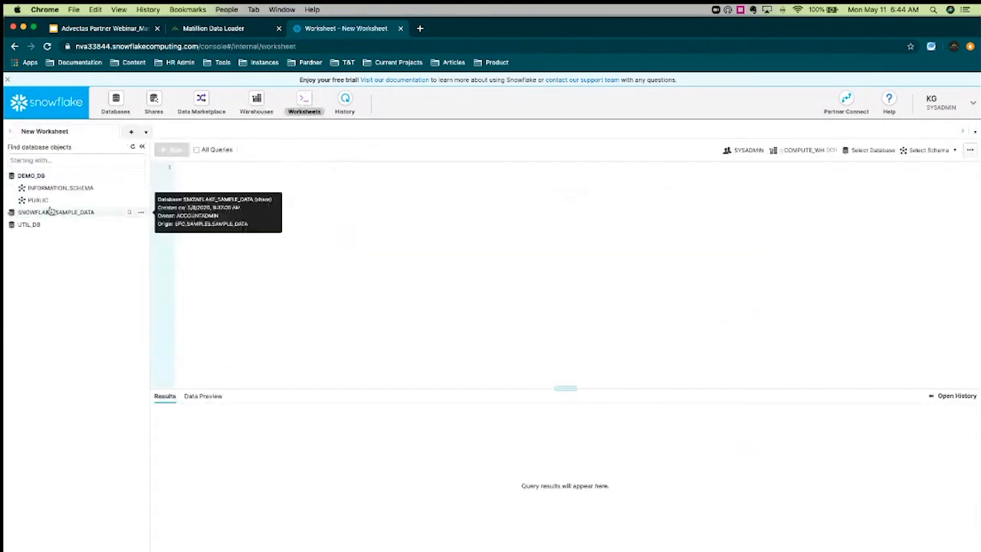
click(46, 202)
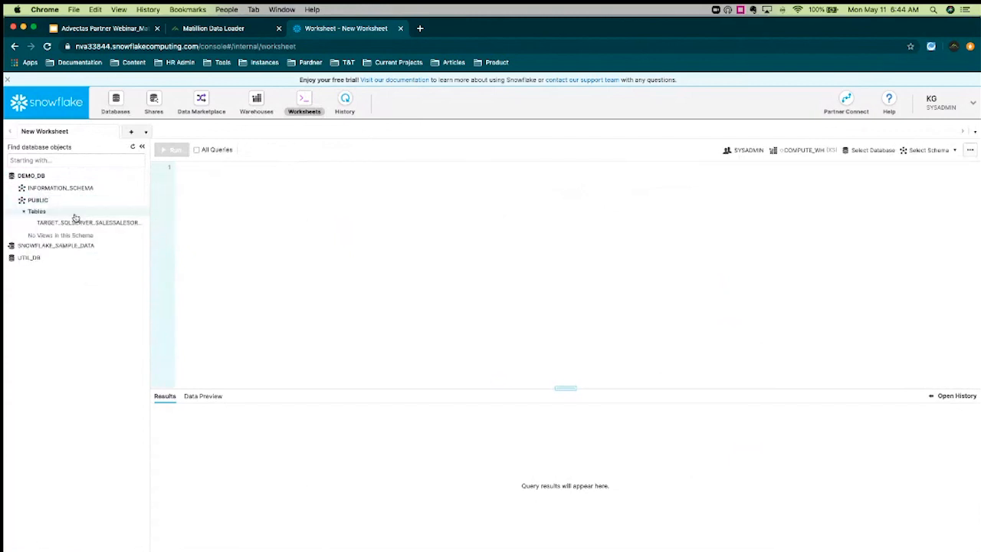
double_click(76, 224)
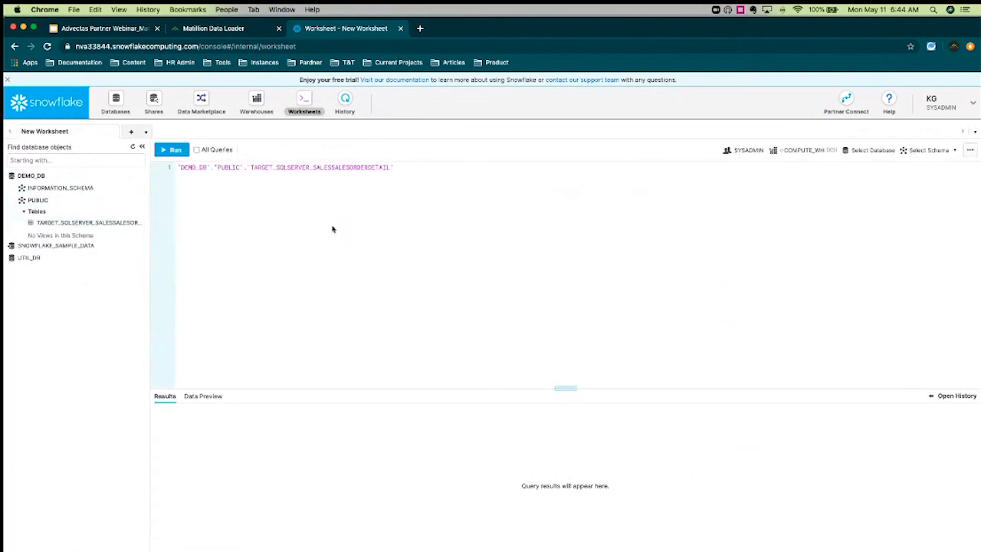
click(176, 166)
text(select * from)
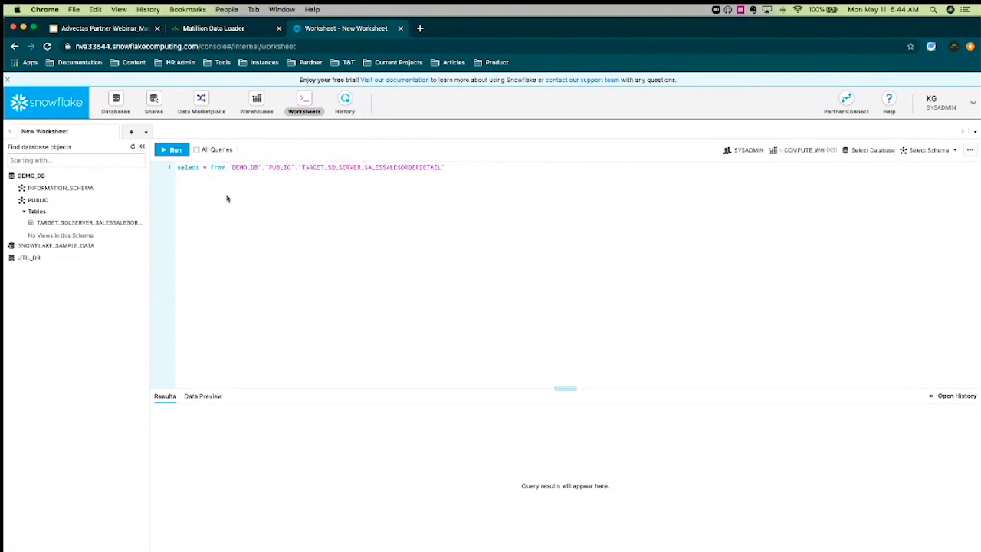
key(super+Return)
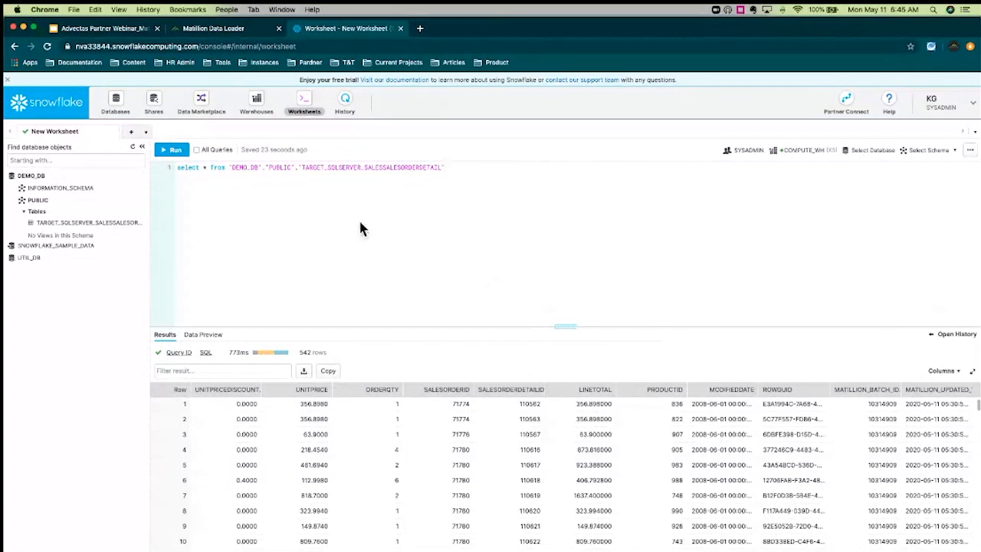
click(346, 101)
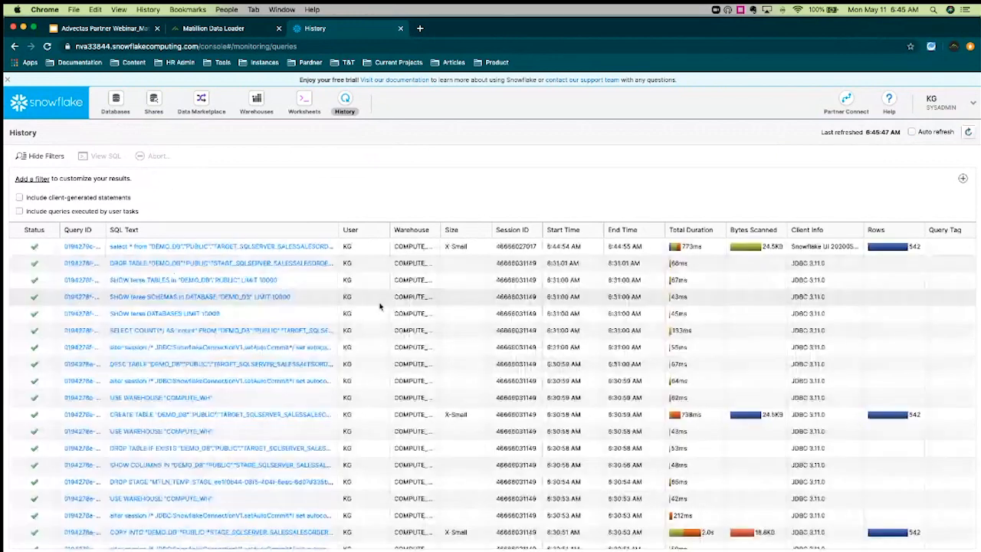
Widen the history's SQL Text column to read the loader's queries, then return to Matillion Data Loader
scroll(442, 308, down, 1)
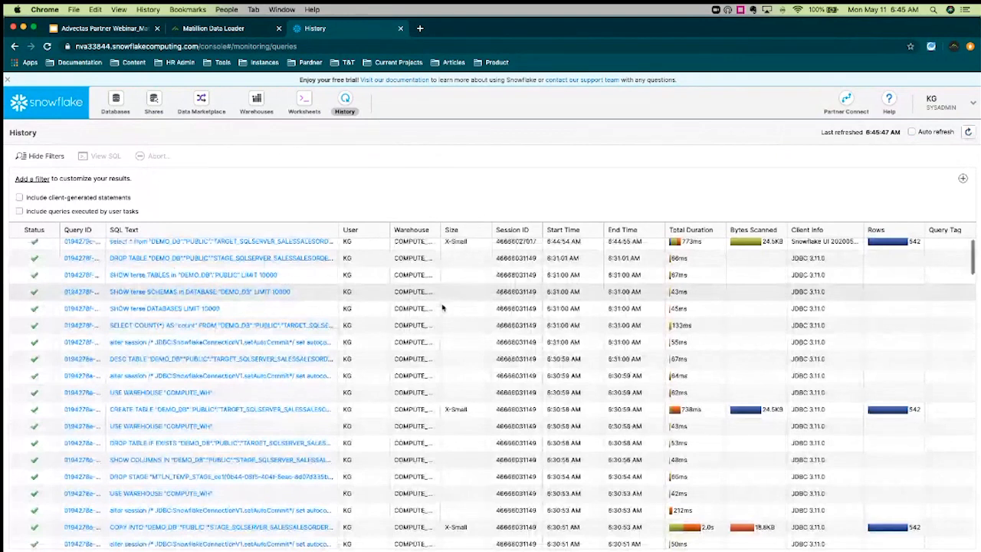
scroll(442, 308, down, 2)
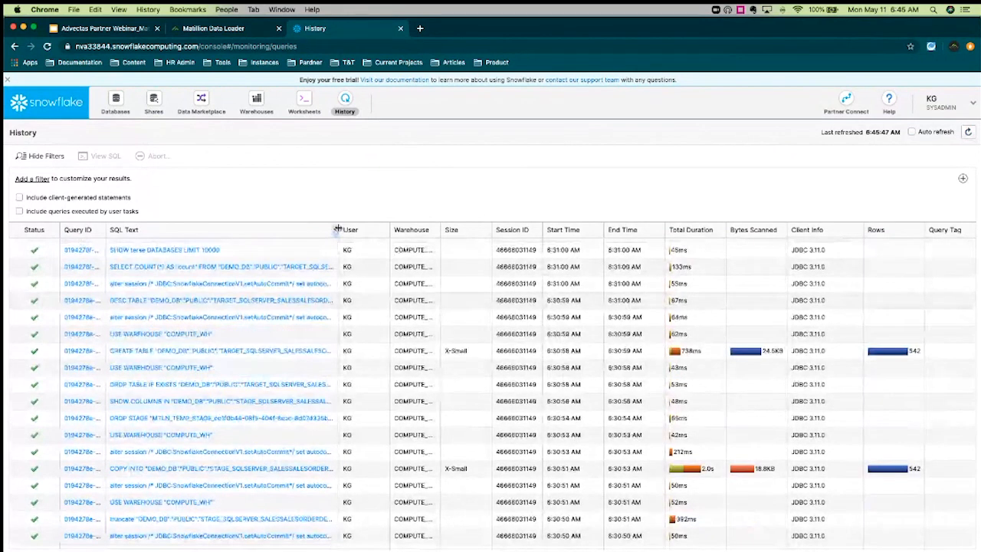
drag(337, 229, 404, 229)
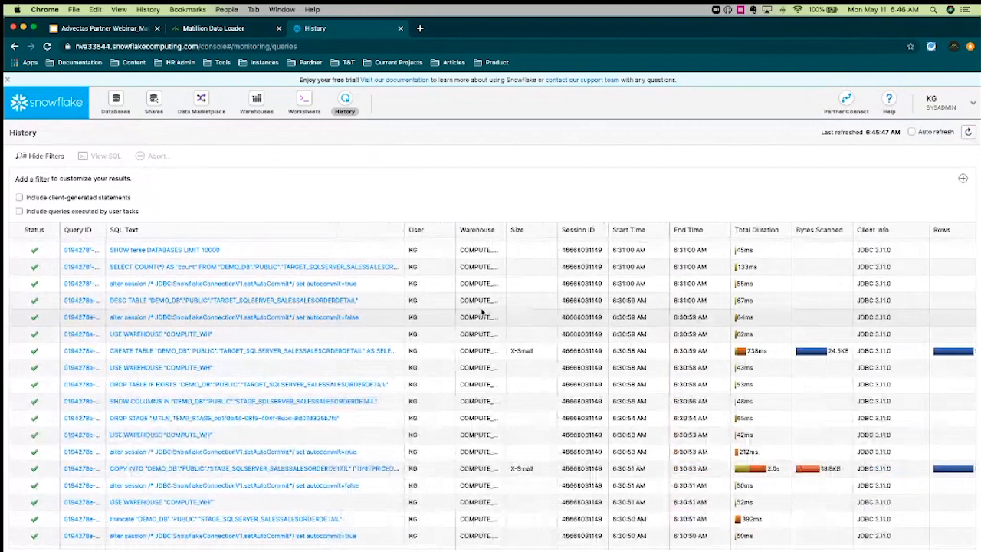
scroll(482, 311, down, 5)
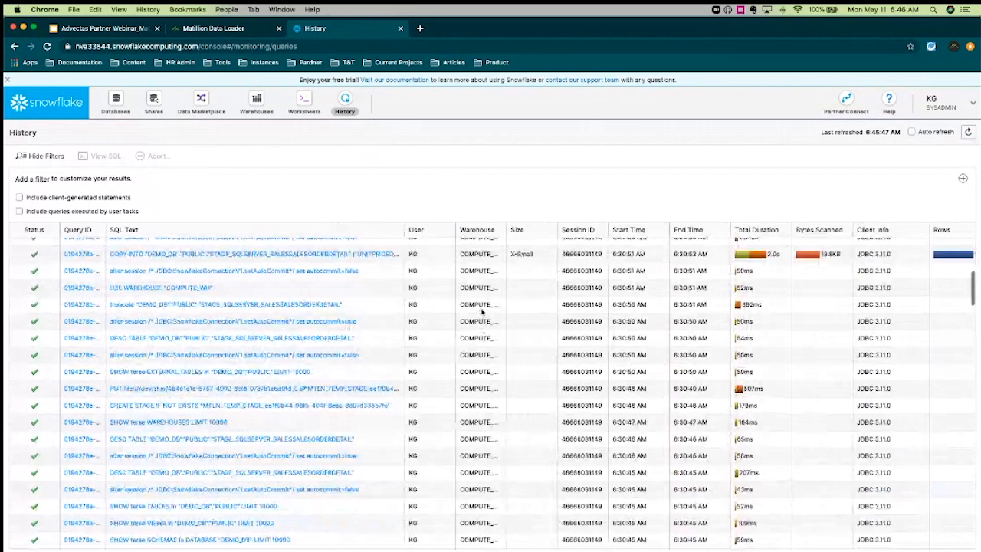
scroll(482, 311, up, 5)
click(213, 28)
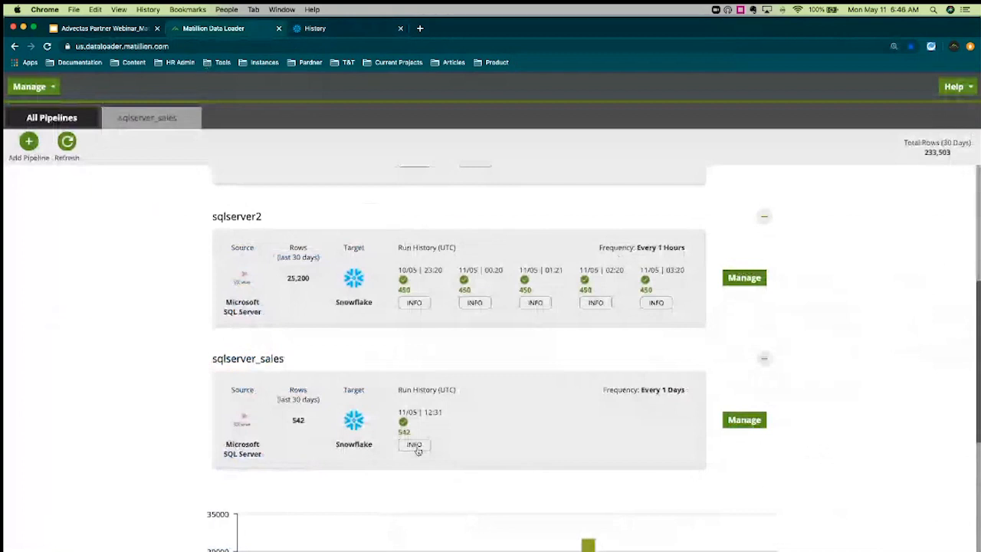
click(414, 445)
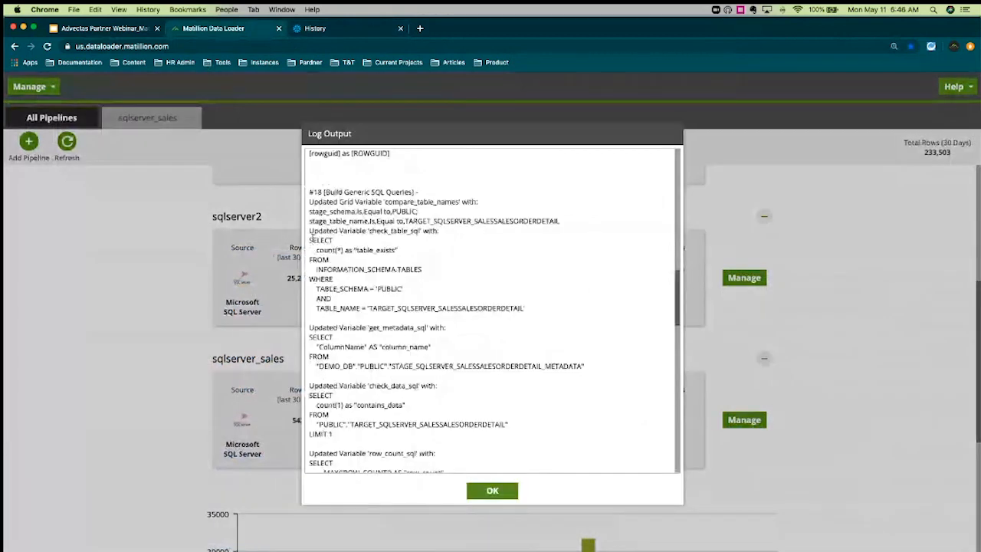
drag(310, 239, 399, 250)
click(478, 370)
scroll(478, 371, down, 1)
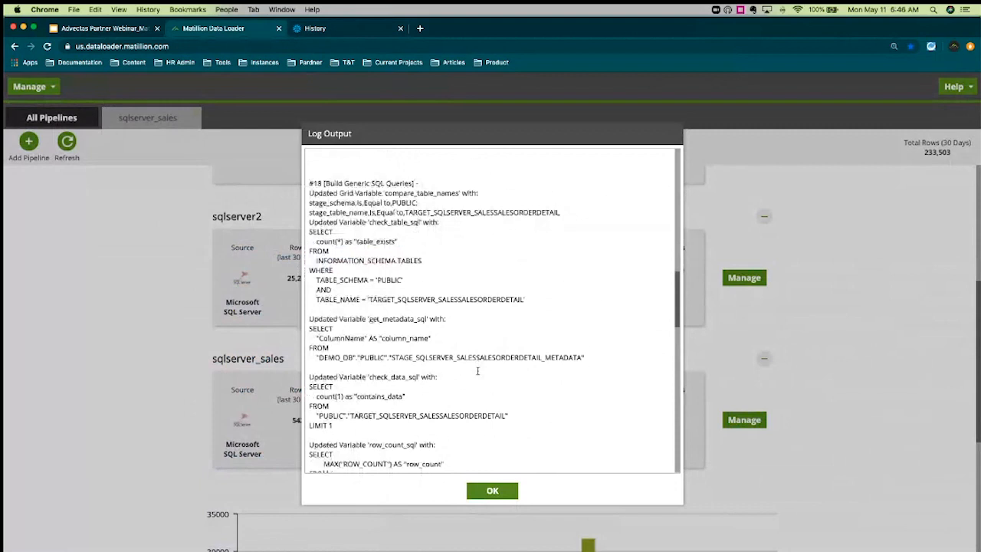
click(492, 491)
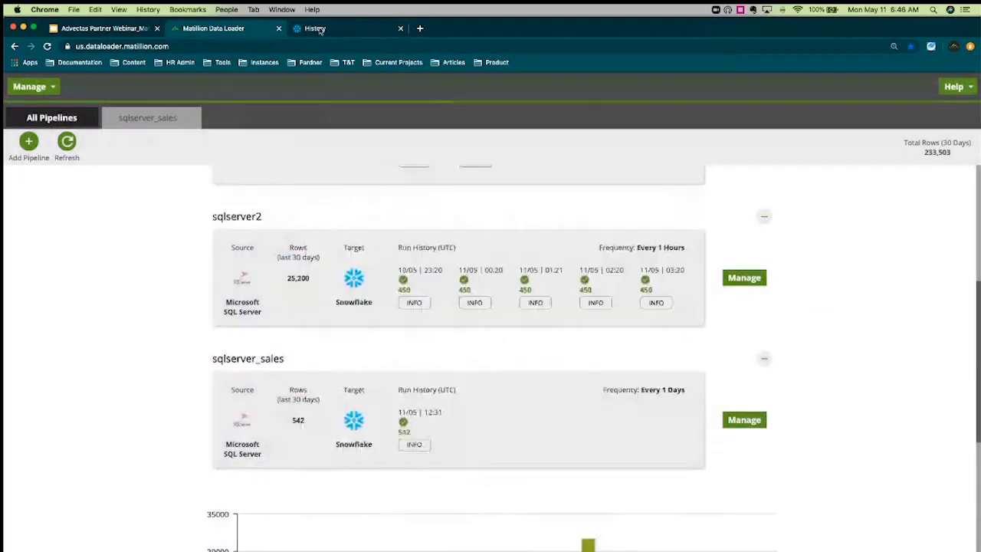